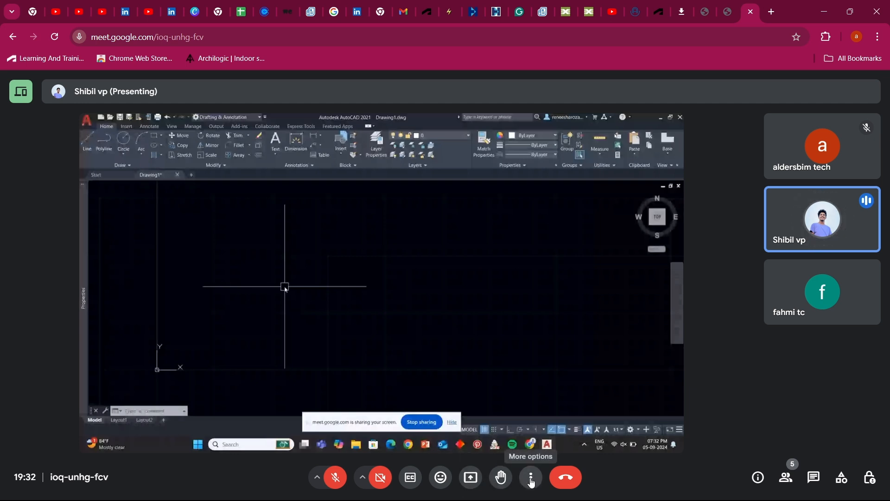
# - Show the meeting with the shared screen in full-screen view
pyautogui.click(531, 478)
pyautogui.click(596, 273)
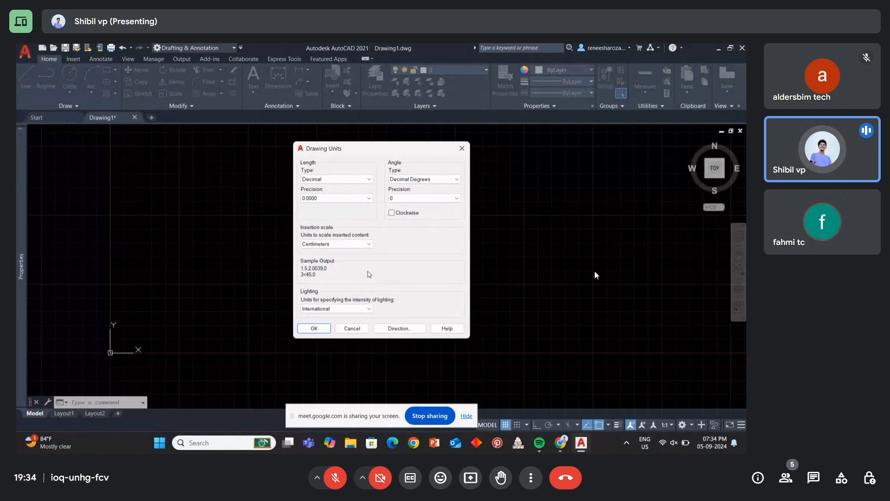
# - Examine the insertion scale units and the length type options offered in the Drawing Units dialog
pyautogui.click(350, 244)
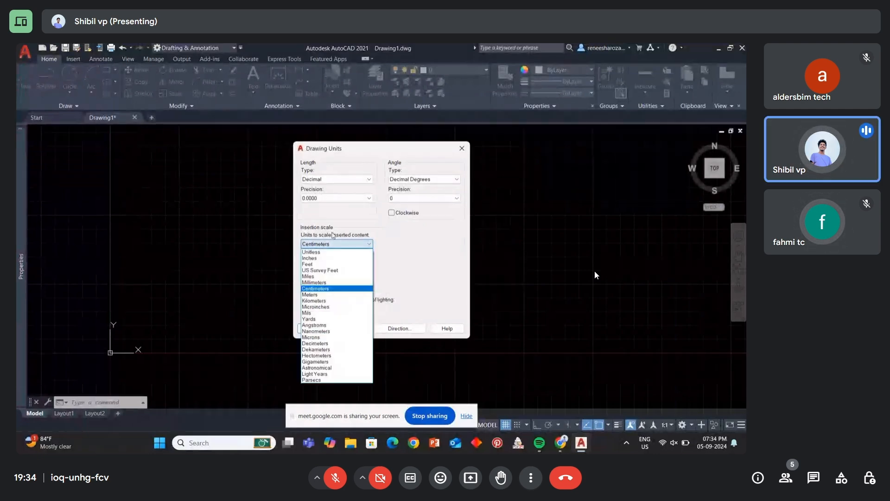
pyautogui.click(332, 235)
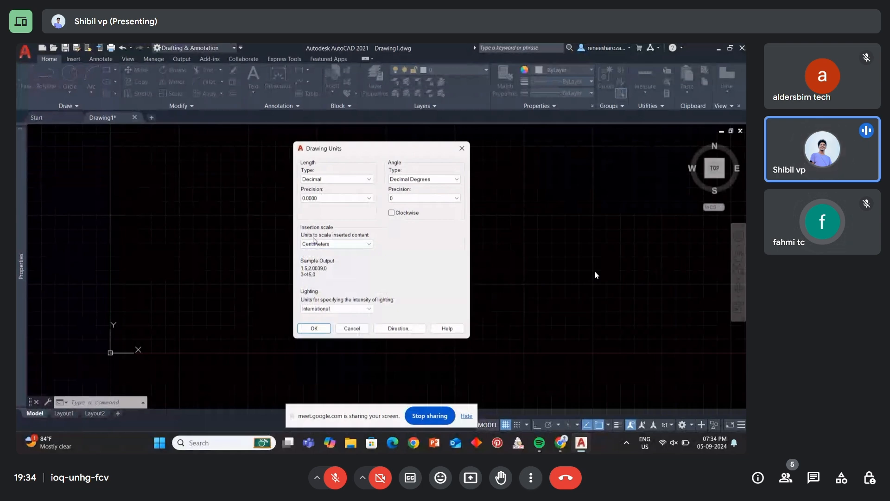
pyautogui.click(338, 245)
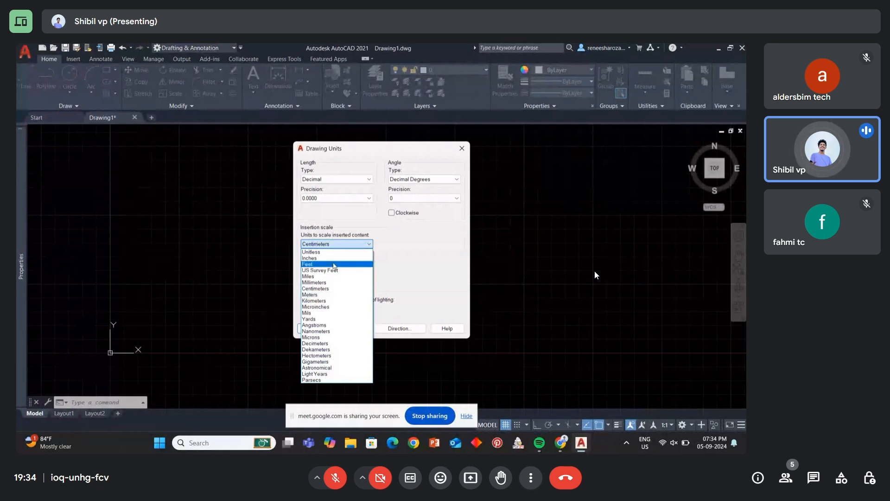
pyautogui.click(375, 265)
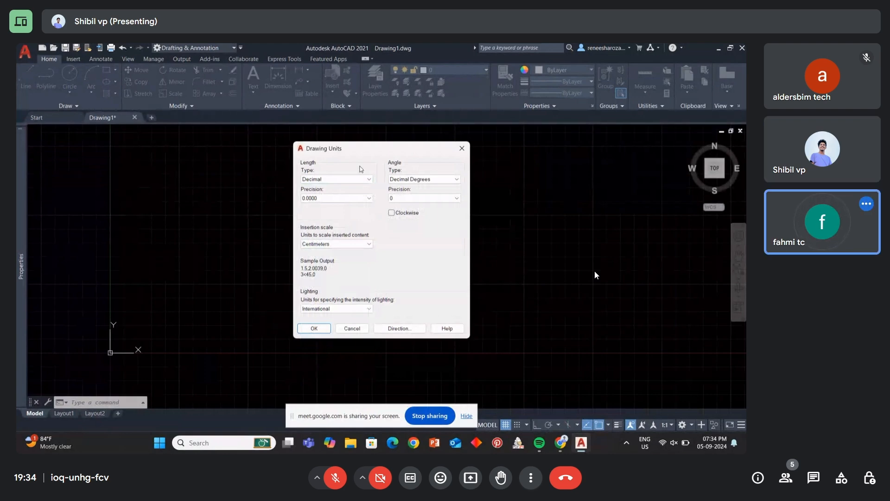
pyautogui.moveTo(379, 148); pyautogui.dragTo(218, 146)
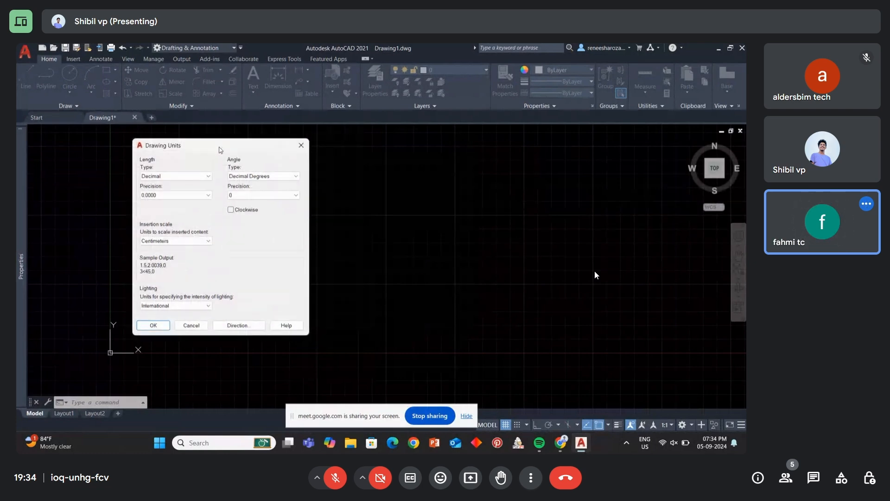
pyautogui.click(174, 176)
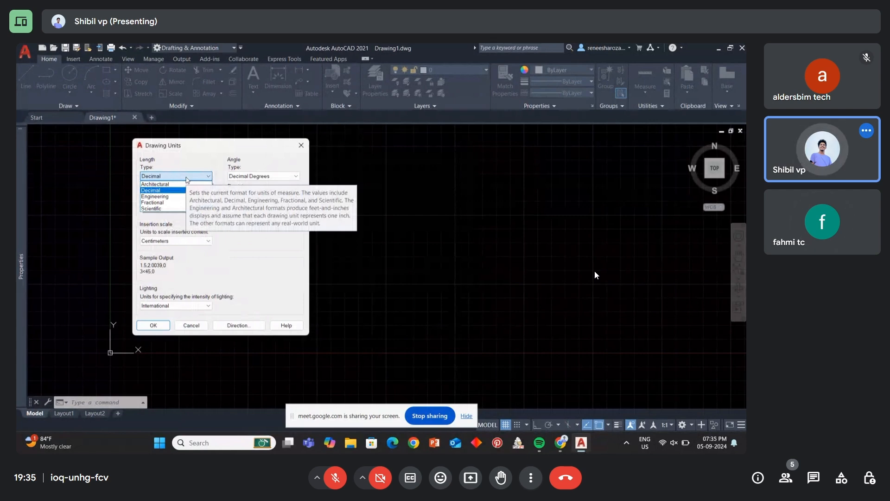
pyautogui.click(187, 177)
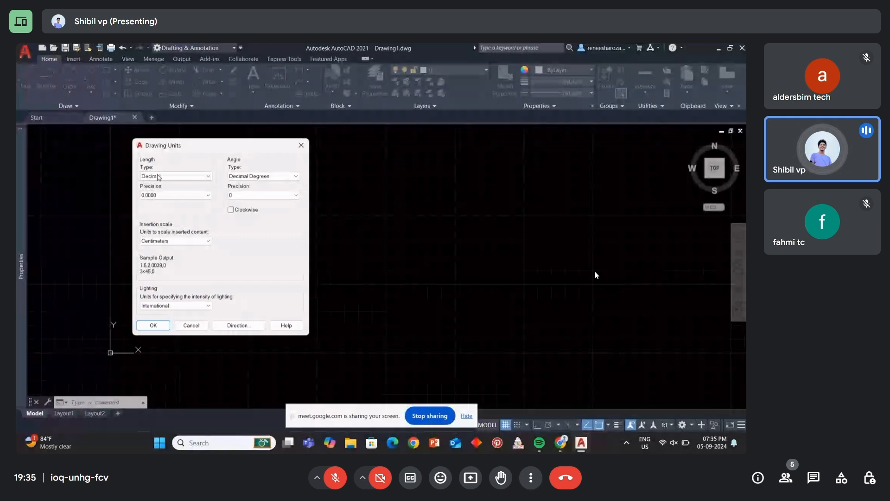
pyautogui.click(158, 177)
pyautogui.click(160, 184)
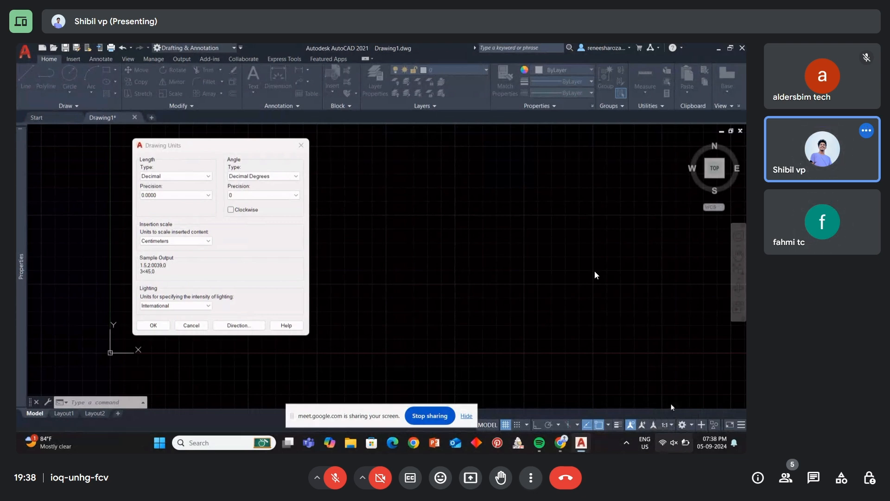
pyautogui.click(687, 444)
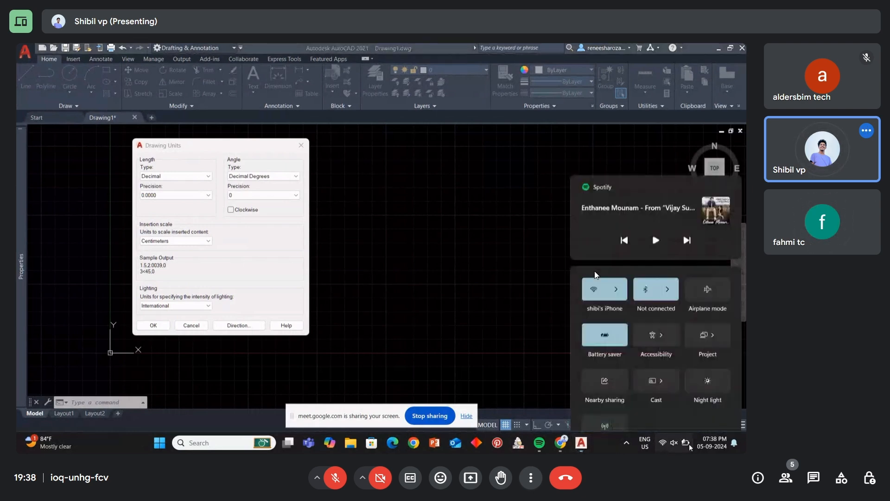
pyautogui.click(689, 444)
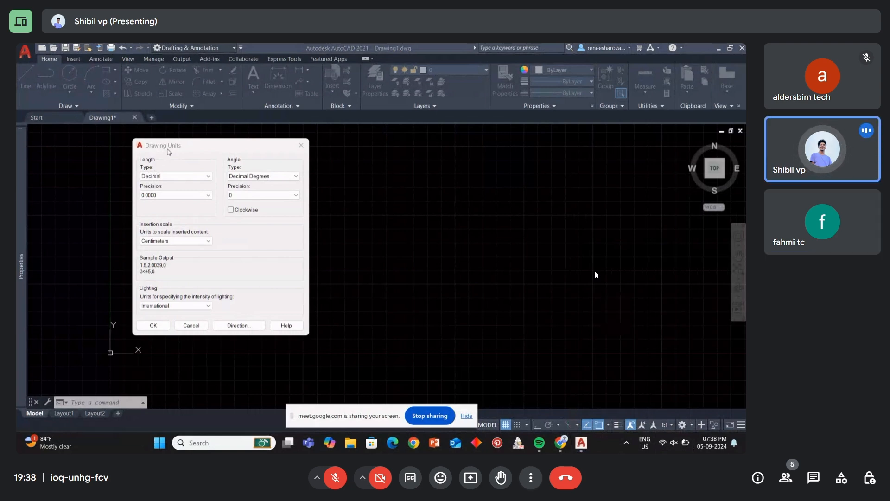
# - Keep the length type at Decimal, choose Centimeters as the insertion scale, and accept the drawing units
pyautogui.click(164, 176)
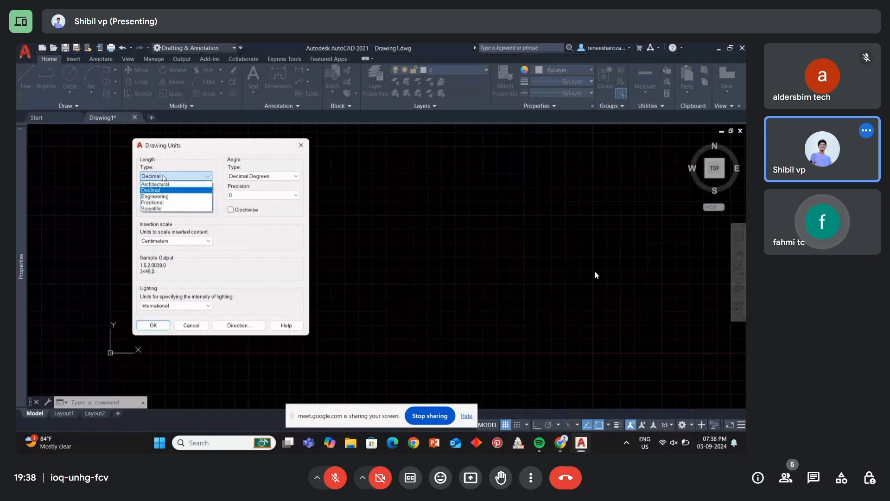
pyautogui.click(164, 177)
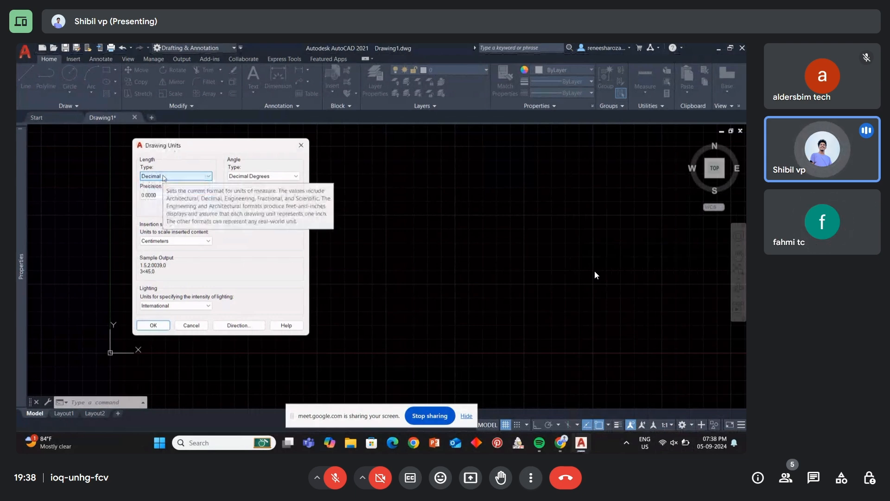
pyautogui.click(164, 240)
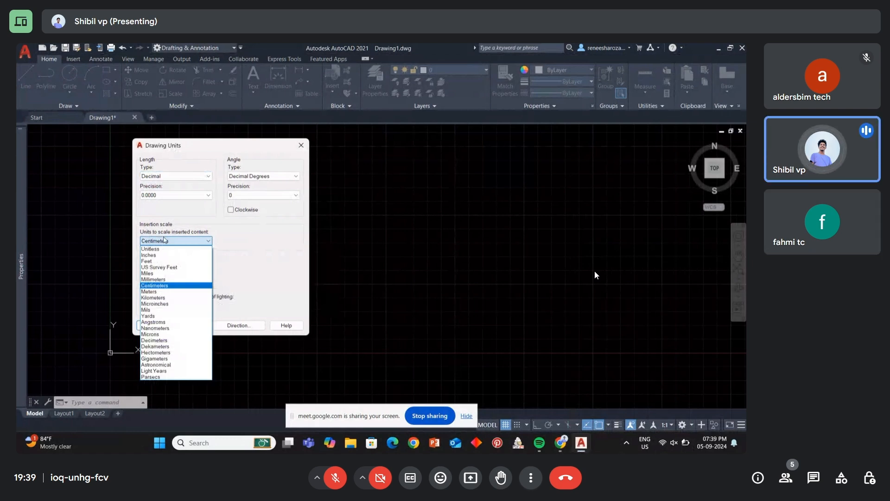
pyautogui.click(186, 284)
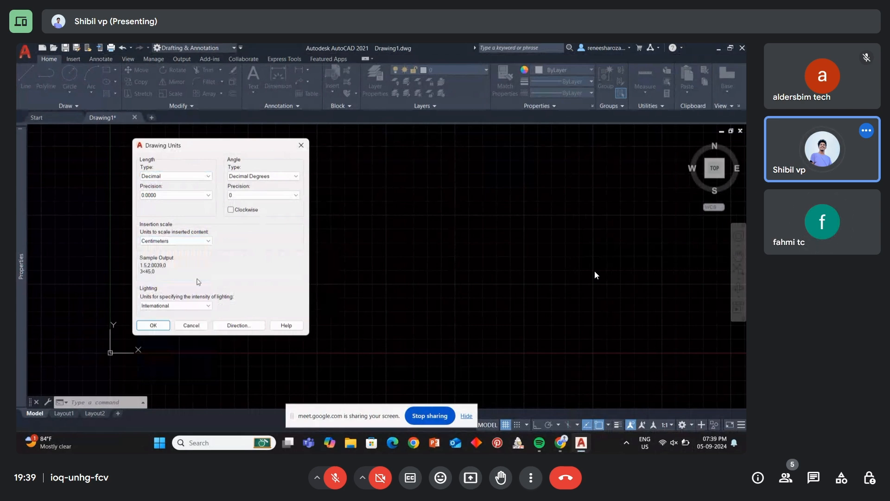
pyautogui.click(153, 325)
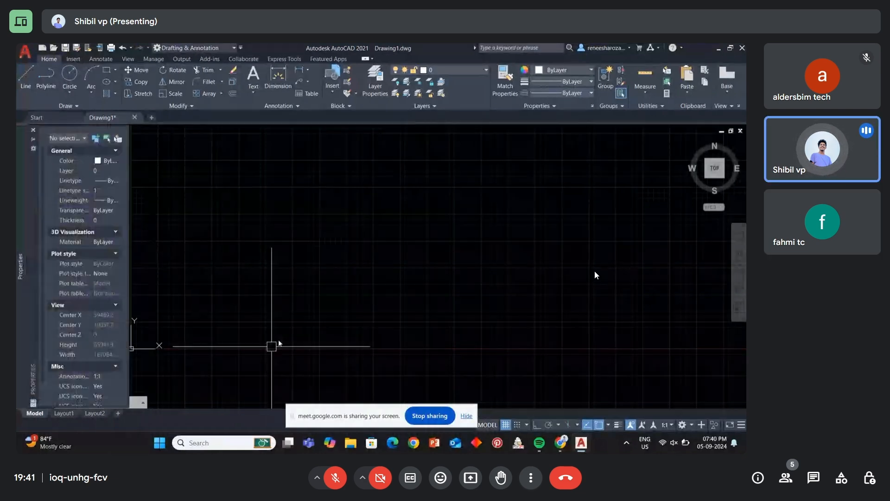
# - Hide the Properties palette and draw an open zigzag of eleven connected line segments through freely picked points
pyautogui.hotkey('ctrl', '1')
pyautogui.write('lin')
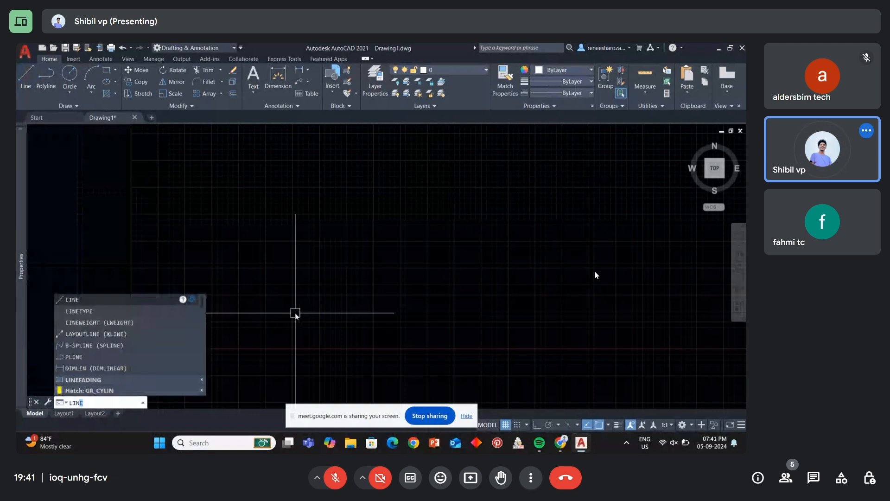
pyautogui.press('Return')
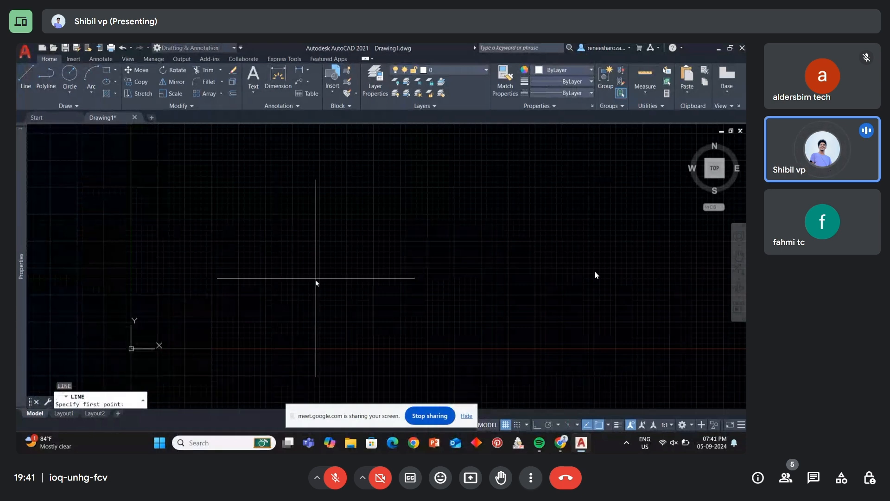
pyautogui.moveTo(315, 280)
pyautogui.mouseDown(button='middle')
pyautogui.moveTo(261, 269)
pyautogui.moveTo(241, 280)
pyautogui.mouseUp(button='middle')
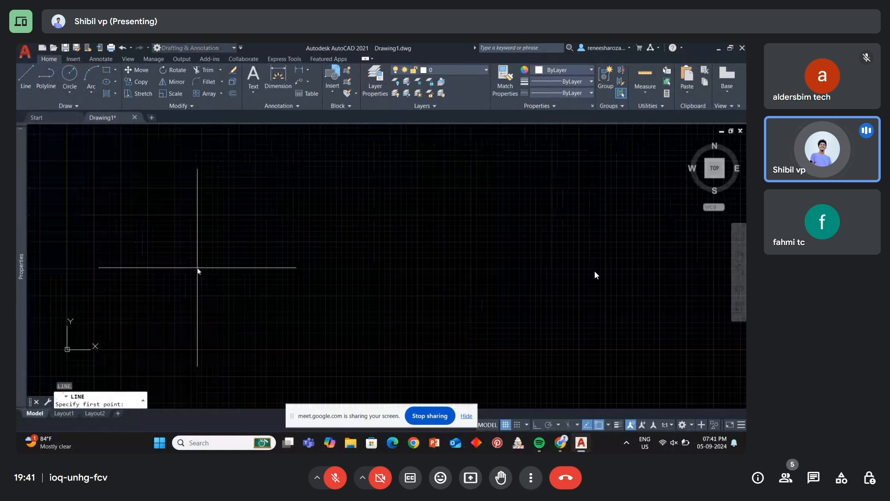
pyautogui.click(197, 268)
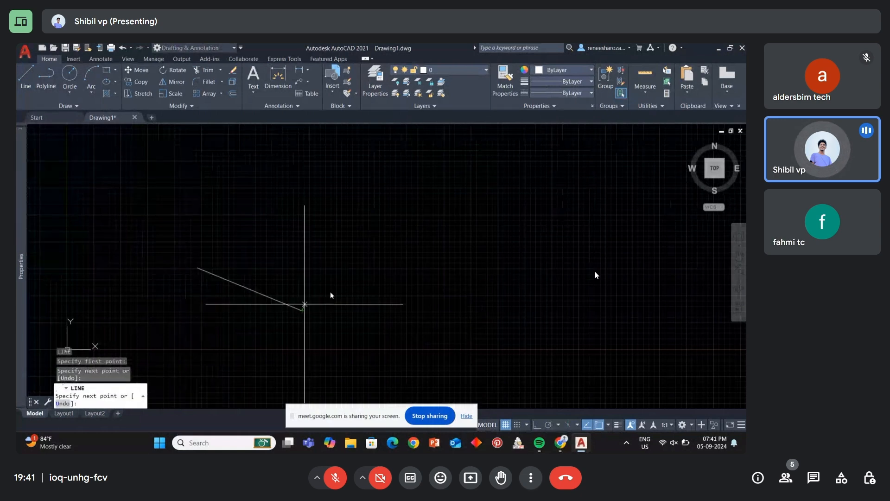
pyautogui.click(302, 310)
pyautogui.click(357, 251)
pyautogui.click(274, 216)
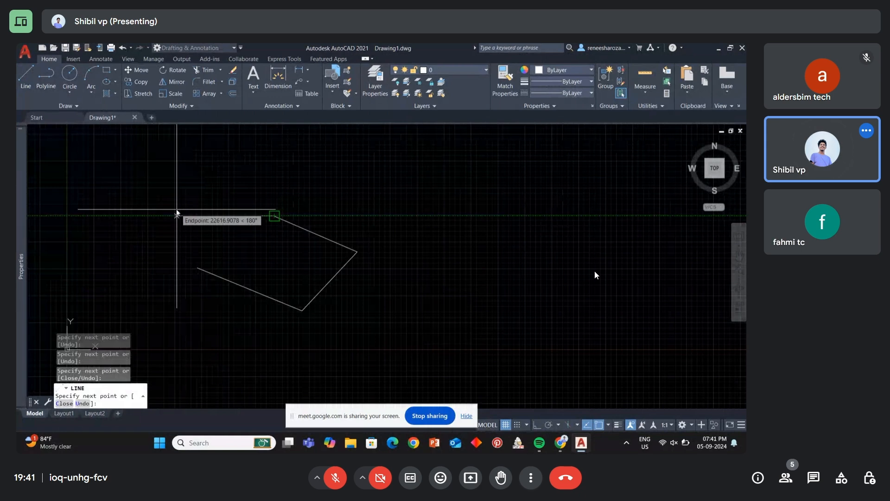
pyautogui.click(177, 215)
pyautogui.click(213, 172)
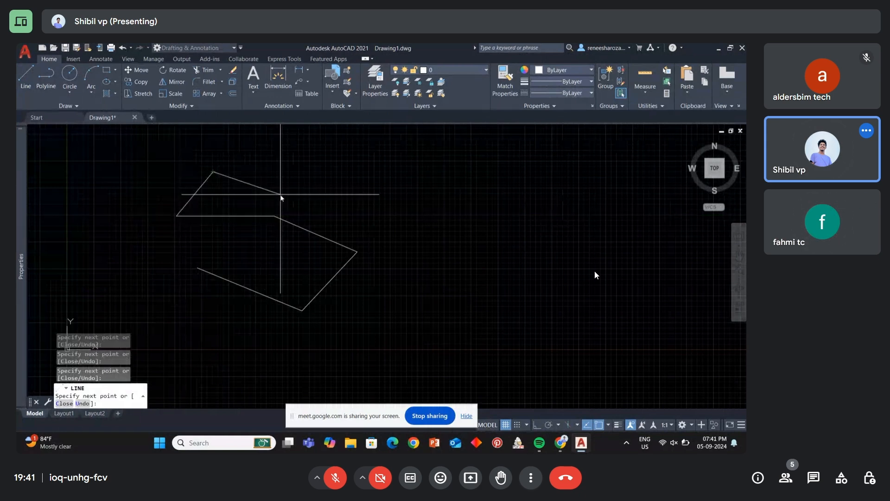
pyautogui.click(329, 196)
pyautogui.click(383, 233)
pyautogui.click(406, 175)
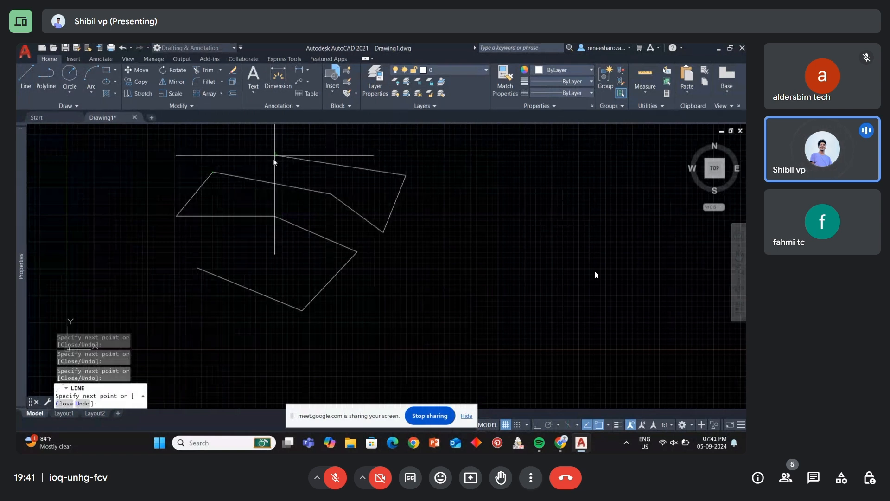
pyautogui.click(275, 156)
pyautogui.click(208, 199)
pyautogui.click(240, 199)
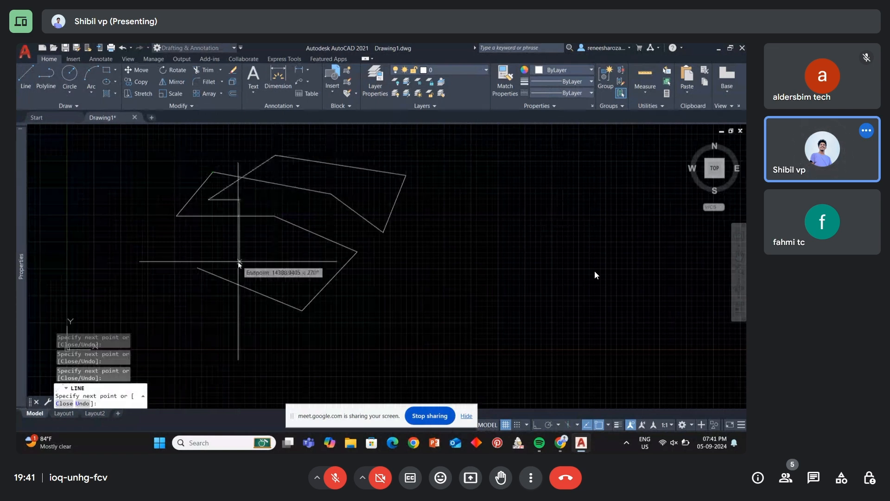
# - End the Line command and erase every line in the drawing
pyautogui.hotkey('ctrl', 'a')
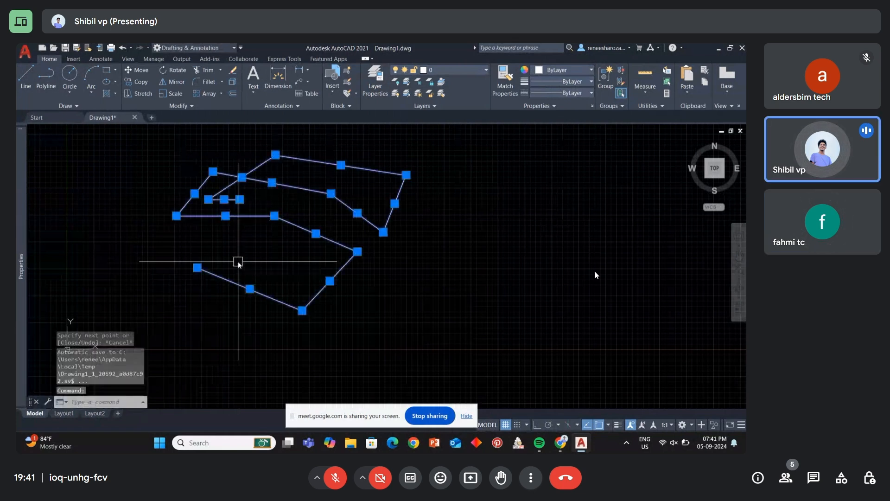
pyautogui.press('Delete')
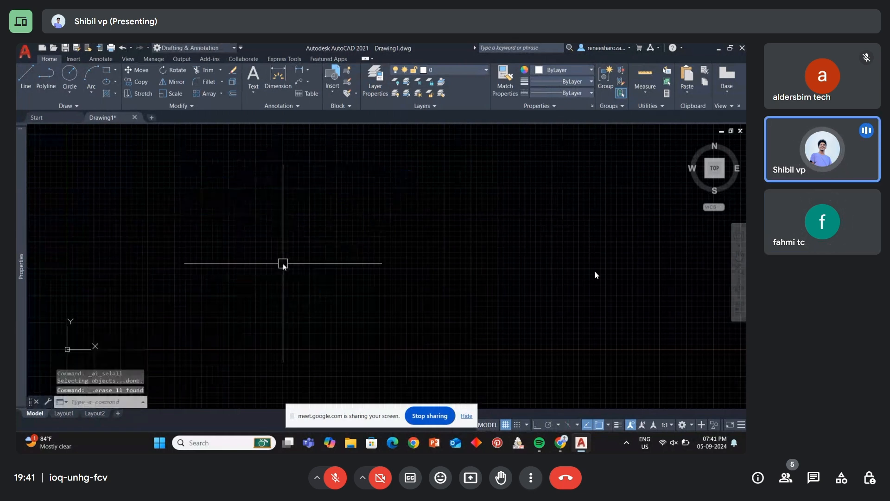
# - Draw a single horizontal line 300 units long above and to the right of the origin, with Ortho mode turned on
pyautogui.write('L')
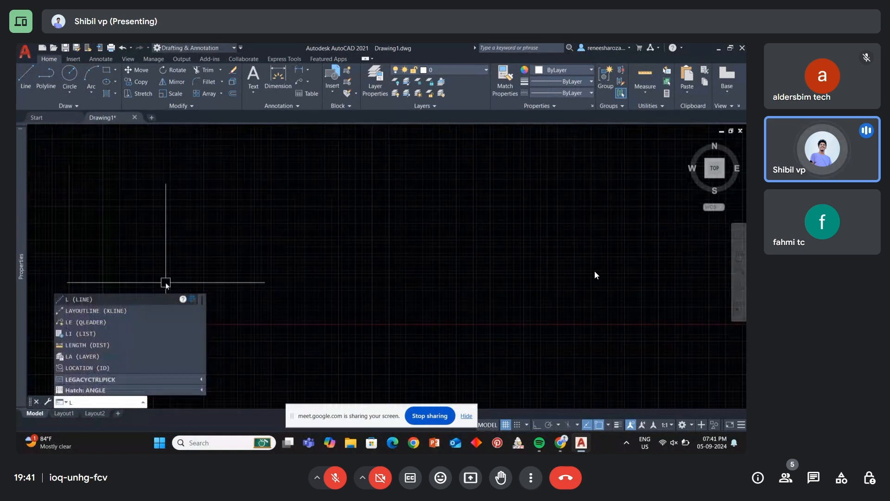
pyautogui.press('Return')
pyautogui.click(162, 263)
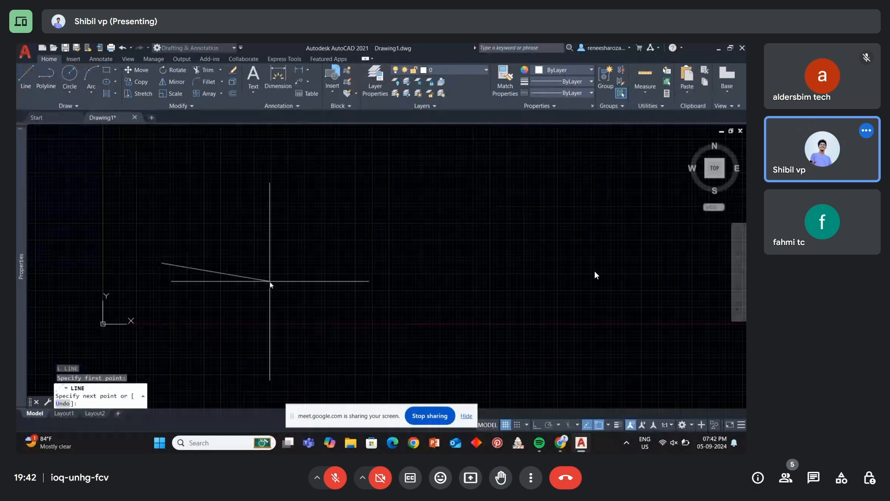
pyautogui.press('F8')
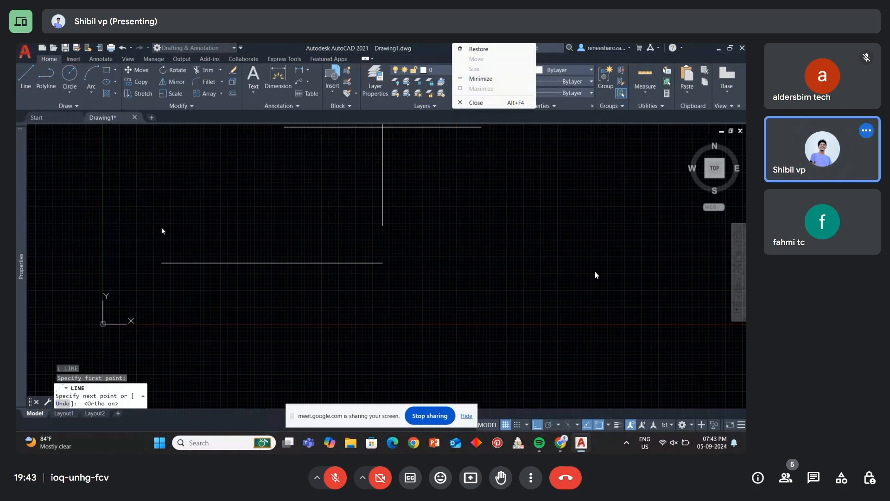
pyautogui.click(401, 194)
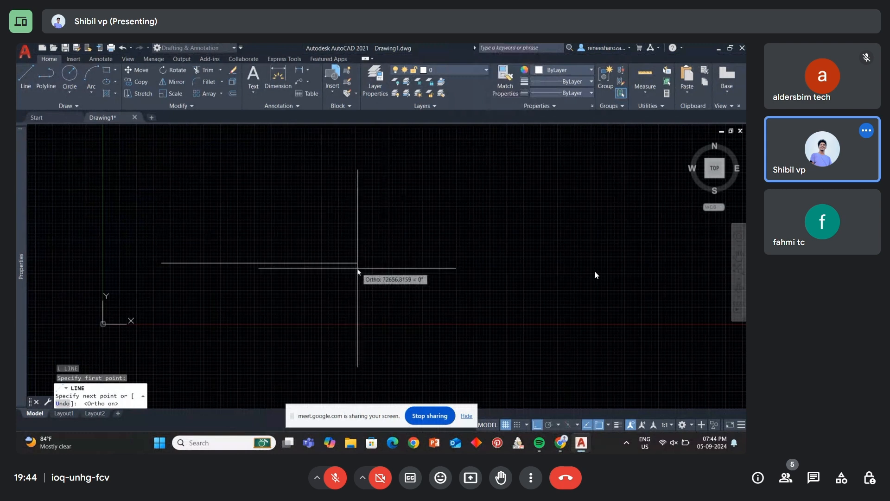
pyautogui.moveTo(357, 268); pyautogui.dragTo(414, 278, button='middle')
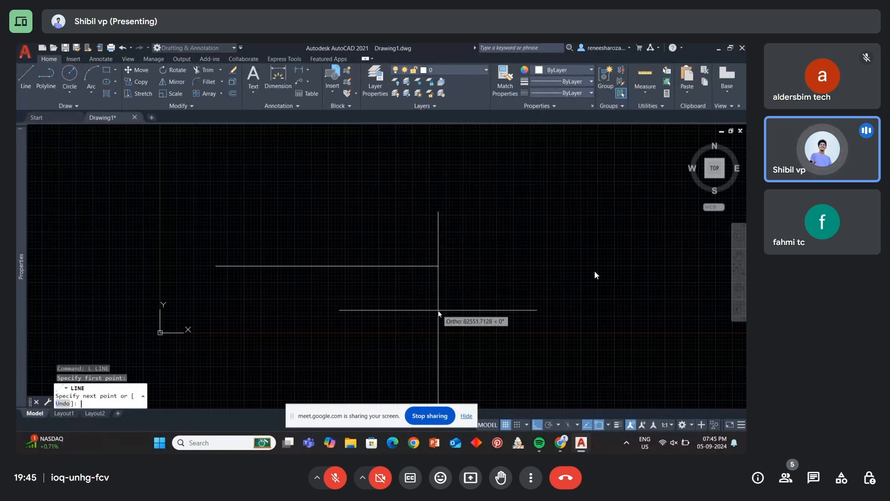
pyautogui.write('300')
pyautogui.press('Return')
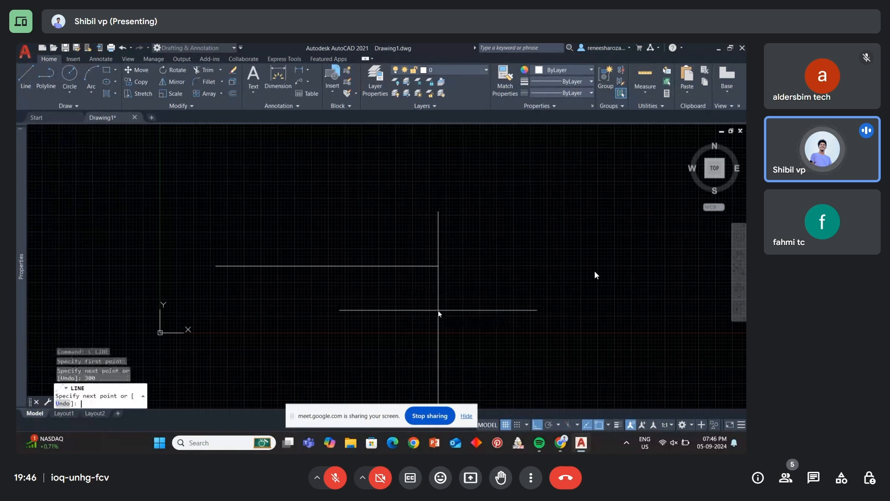
pyautogui.press('Return')
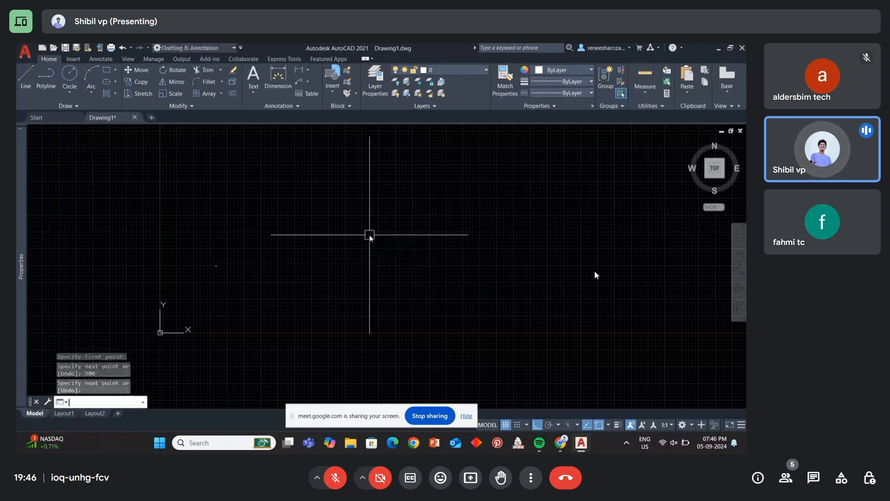
pyautogui.scroll(5, 225, 274)
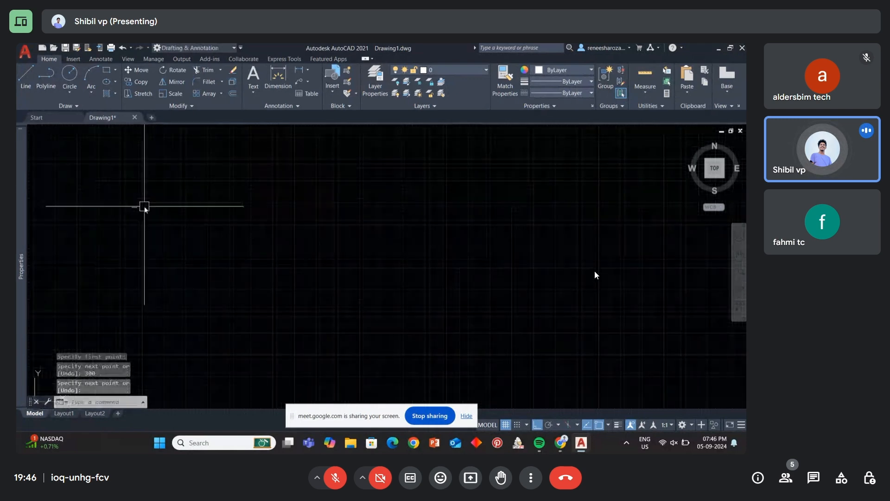
pyautogui.scroll(8, 144, 207)
pyautogui.moveTo(144, 206); pyautogui.dragTo(287, 250, button='middle')
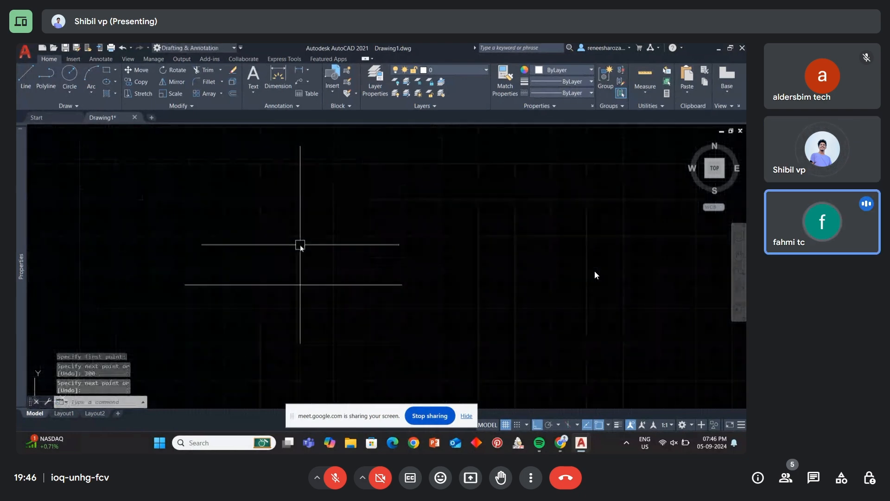
# - Select the stepped four-segment polyline to check that it is one object, and clear the selection
pyautogui.scroll(-3, 300, 244)
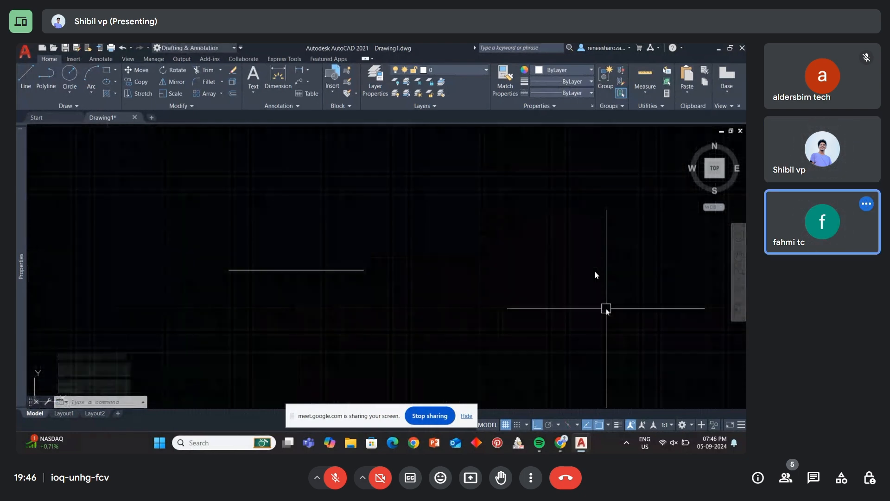
pyautogui.click(302, 80)
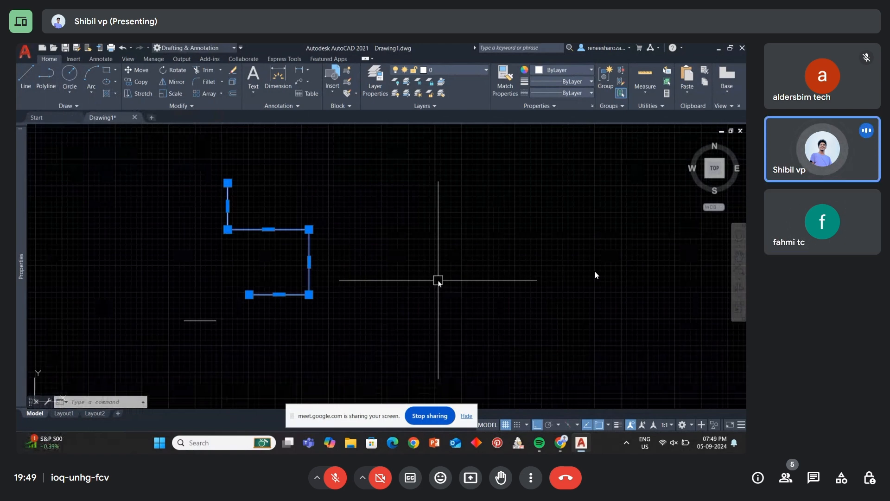
pyautogui.press('Escape')
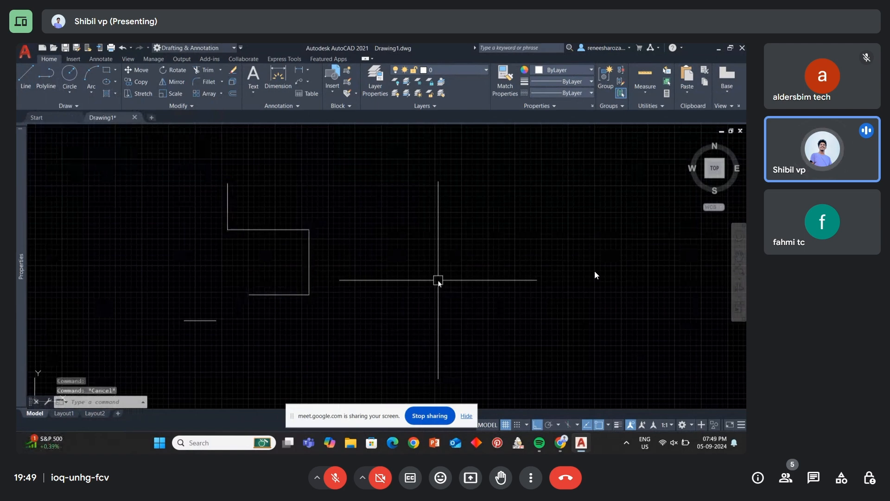
pyautogui.click(309, 260)
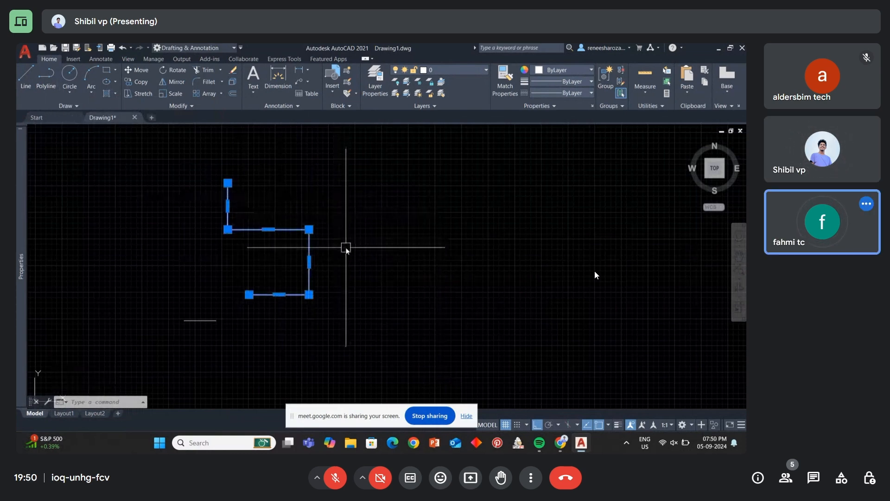
pyautogui.press('Escape')
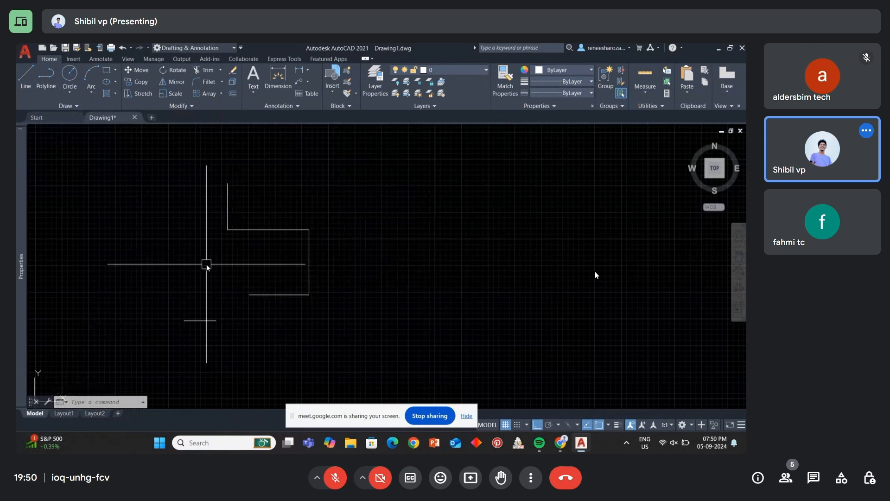
pyautogui.moveTo(246, 268); pyautogui.dragTo(240, 283, button='middle')
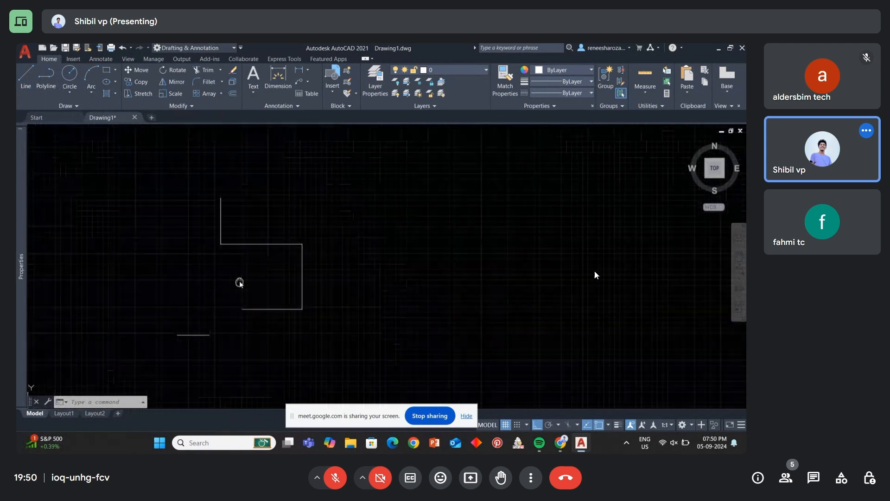
pyautogui.write('l')
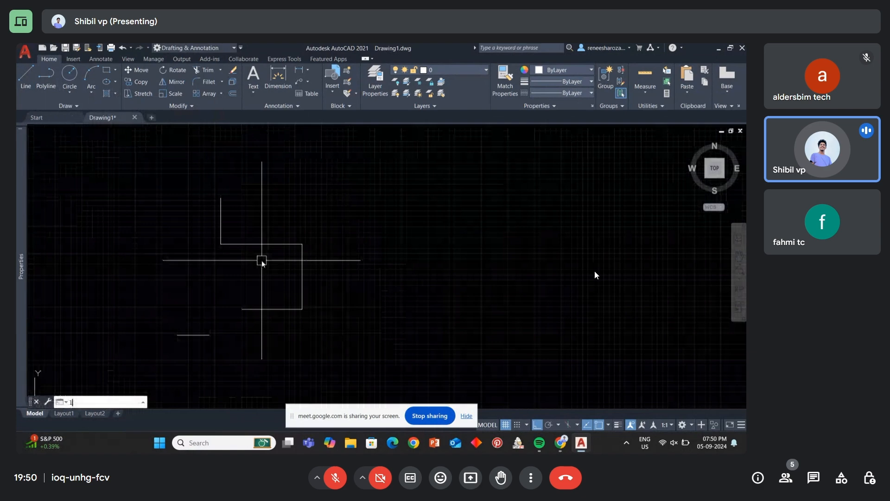
pyautogui.press('Return')
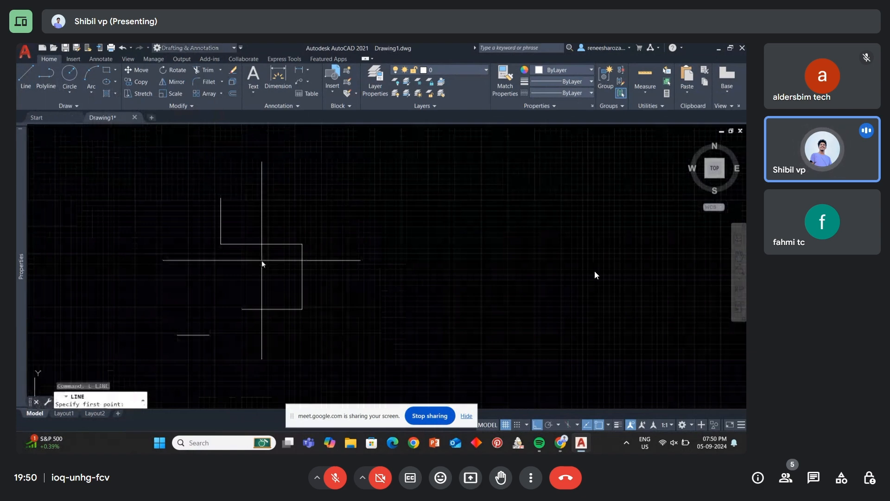
pyautogui.press('Escape')
pyautogui.write('pl')
pyautogui.press('Return')
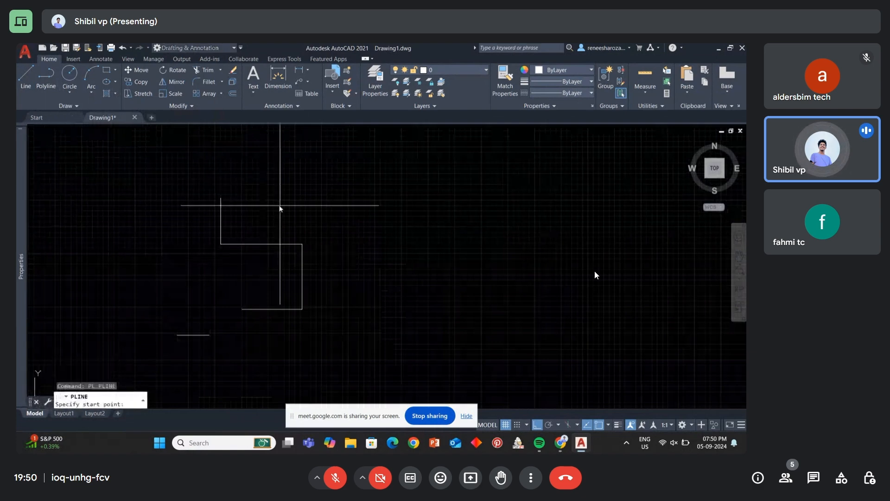
pyautogui.click(268, 209)
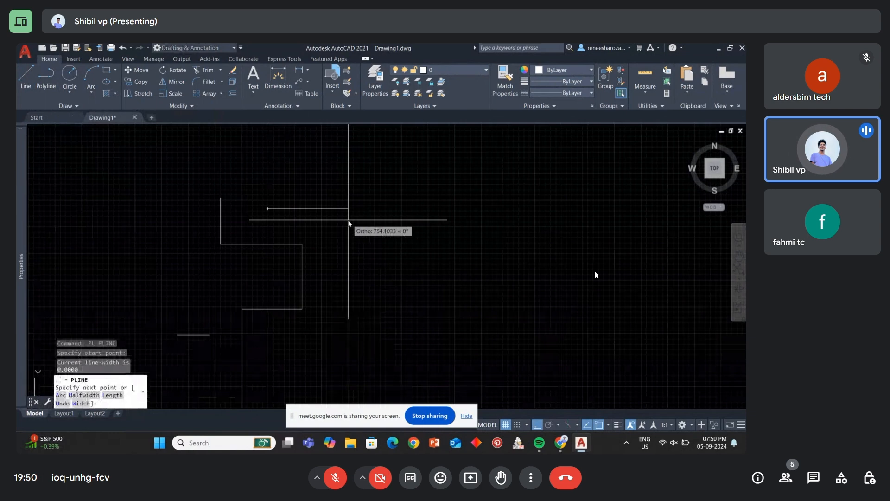
pyautogui.press('Escape')
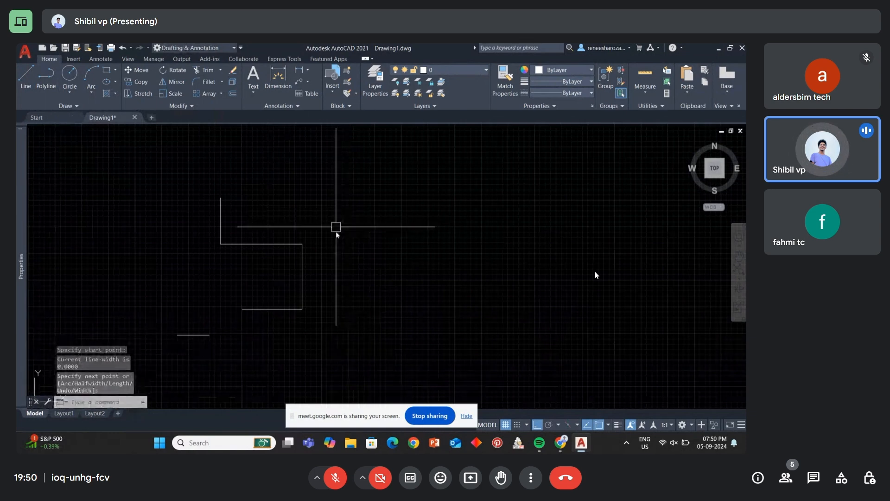
# - Draw an L-shaped polyline above the stepped one, 300 units horizontally to the right and 500 units straight up
pyautogui.write('pl')
pyautogui.press('Return')
pyautogui.click(292, 205)
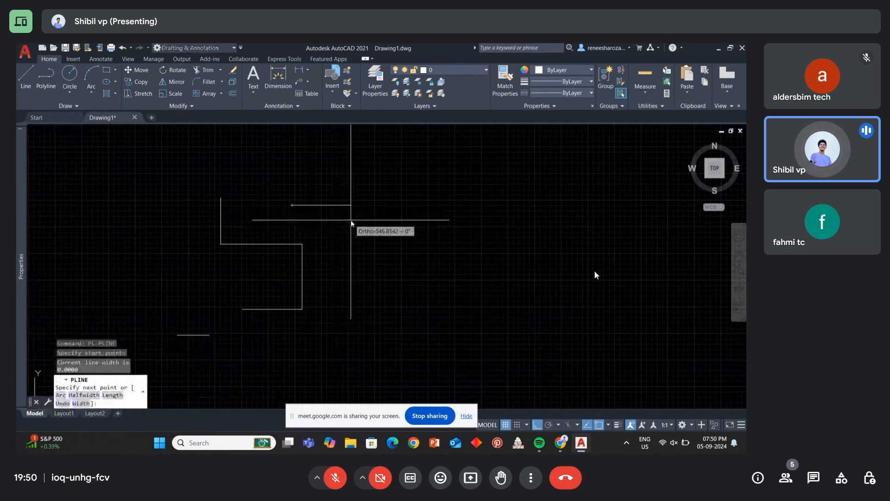
pyautogui.write('300')
pyautogui.press('Return')
pyautogui.scroll(8, 327, 194)
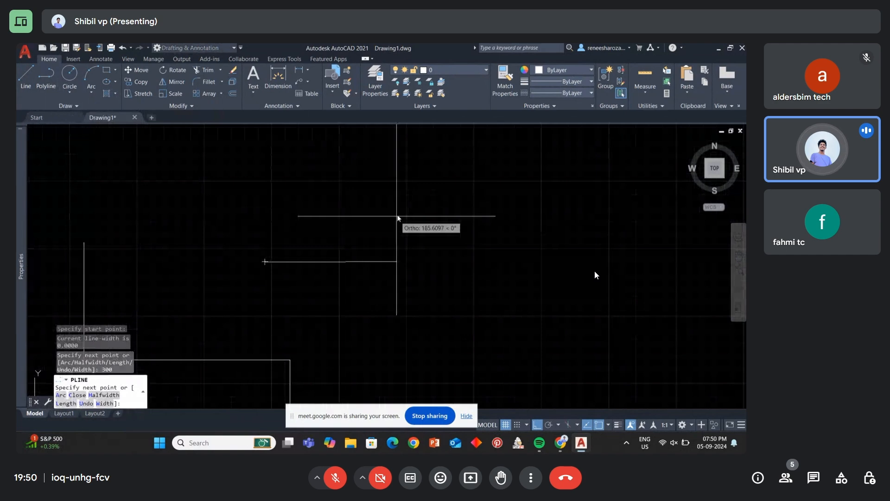
pyautogui.click(346, 176)
pyautogui.moveTo(333, 157); pyautogui.dragTo(334, 204, button='middle')
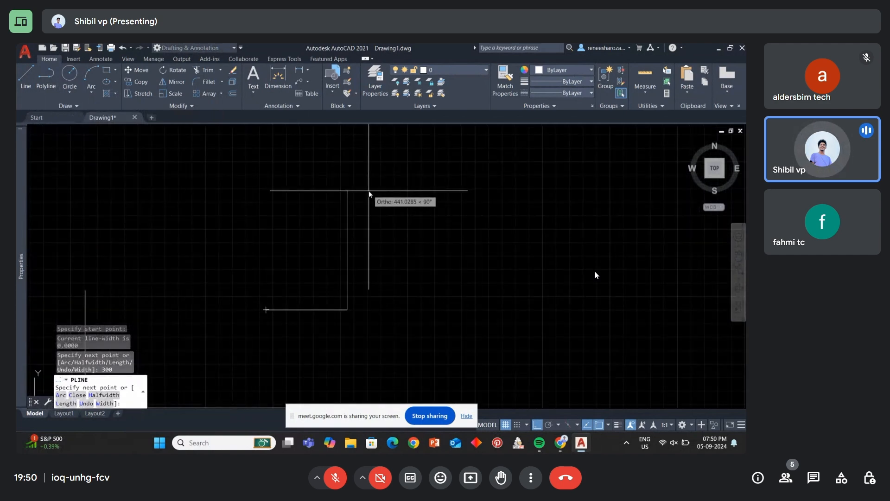
pyautogui.write('500')
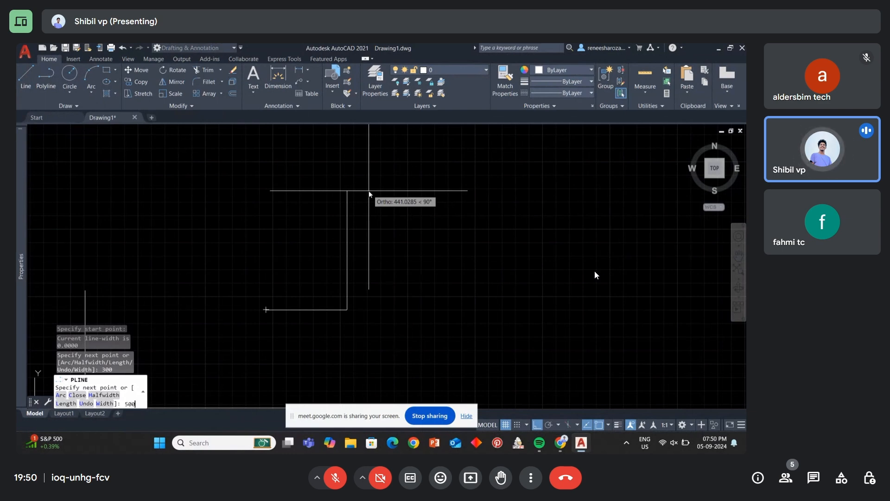
pyautogui.press('Return')
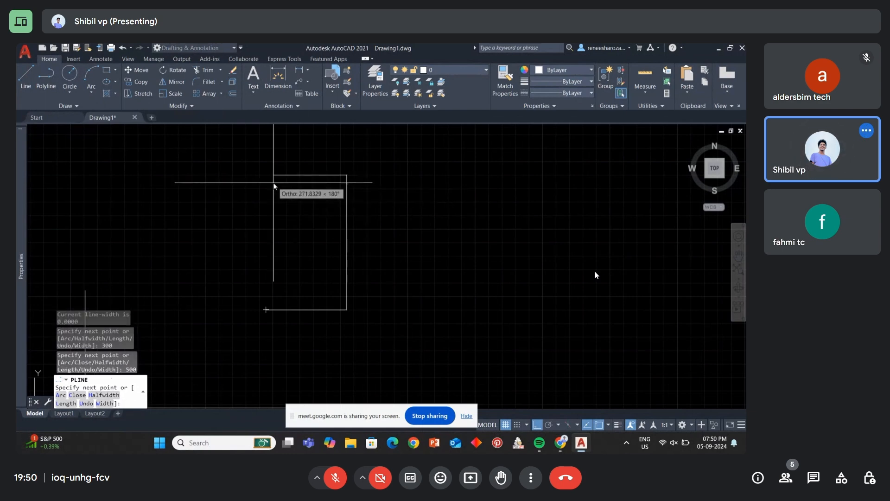
pyautogui.press('Return')
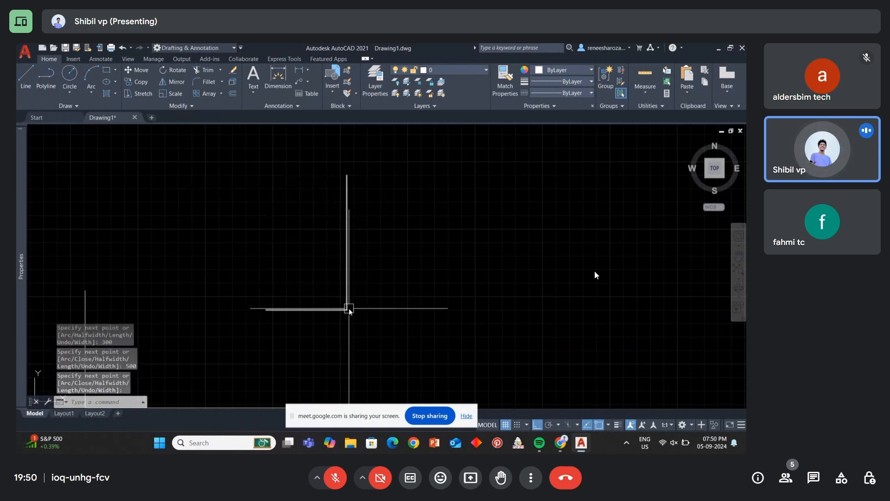
# - Select the new L-shaped polyline to check that both segments form one object, and clear the selection
pyautogui.click(349, 236)
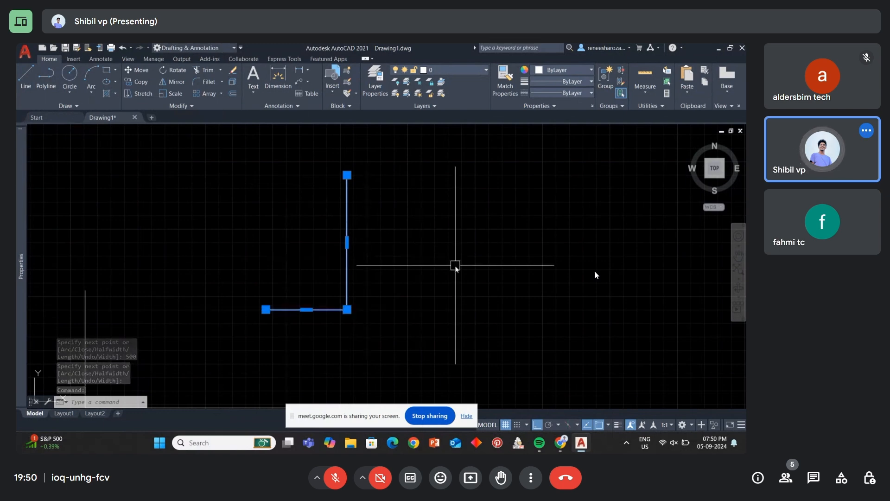
pyautogui.scroll(-2, 455, 291)
pyautogui.moveTo(454, 294)
pyautogui.mouseDown(button='middle')
pyautogui.moveTo(417, 284)
pyautogui.moveTo(395, 248)
pyautogui.moveTo(362, 267)
pyautogui.mouseUp(button='middle')
pyautogui.scroll(-3, 396, 248)
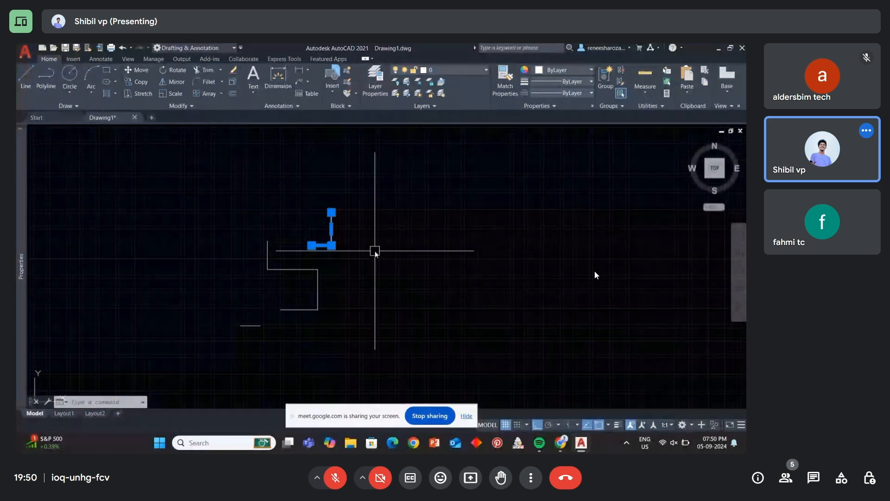
pyautogui.click(373, 203)
pyautogui.click(326, 317)
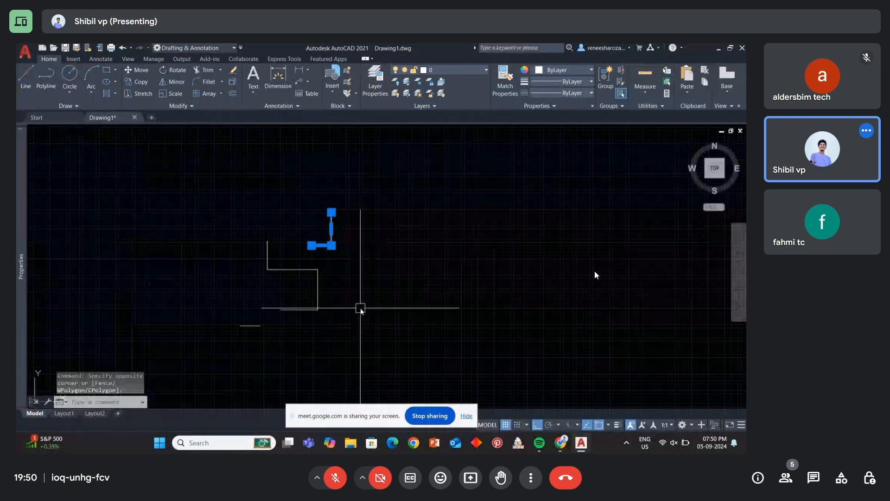
pyautogui.press('Escape')
pyautogui.scroll(1, 355, 304)
pyautogui.scroll(1, 315, 323)
pyautogui.scroll(-2, 316, 302)
pyautogui.moveTo(283, 292); pyautogui.dragTo(274, 284, button='middle')
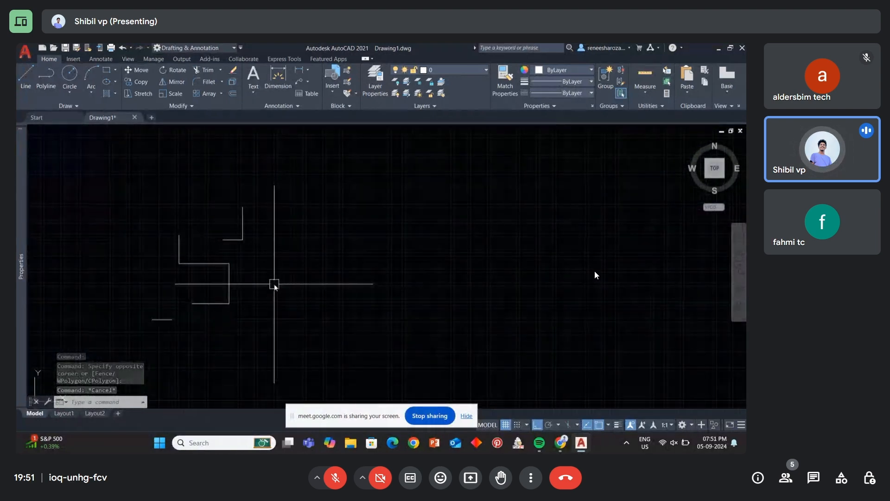
pyautogui.moveTo(348, 285); pyautogui.dragTo(324, 286, button='middle')
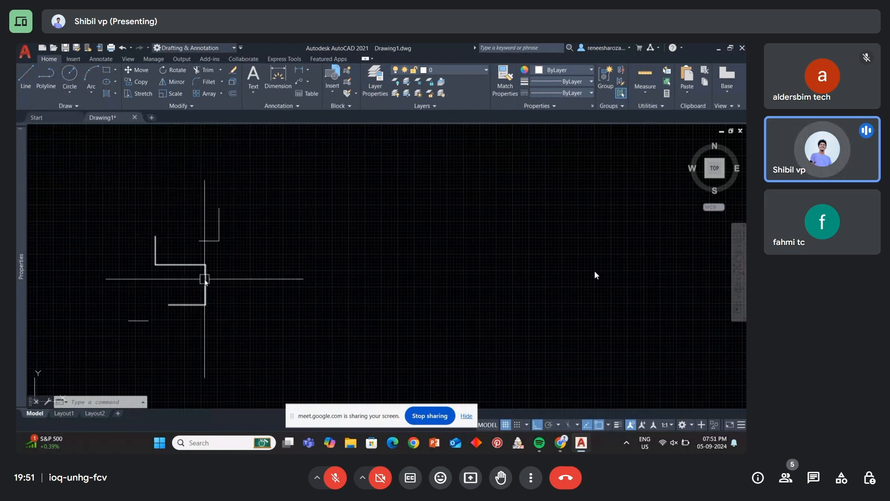
pyautogui.click(47, 76)
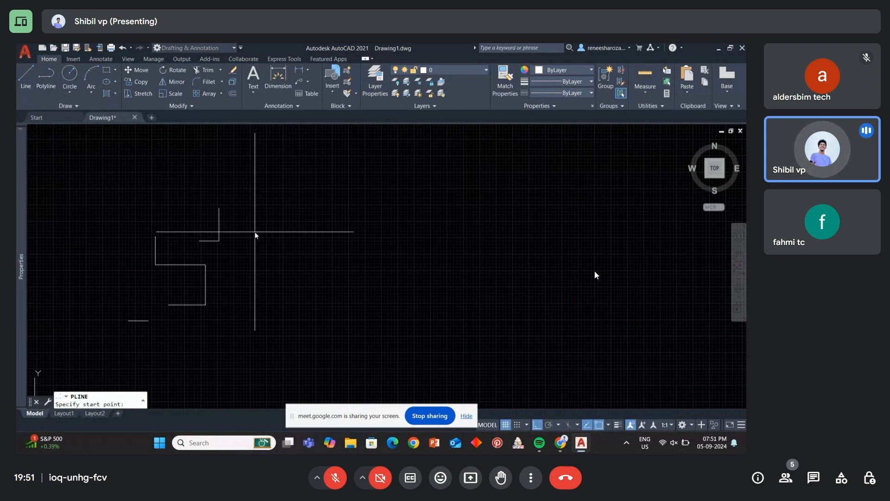
pyautogui.press('Escape')
pyautogui.press('Escape')
pyautogui.press('Escape')
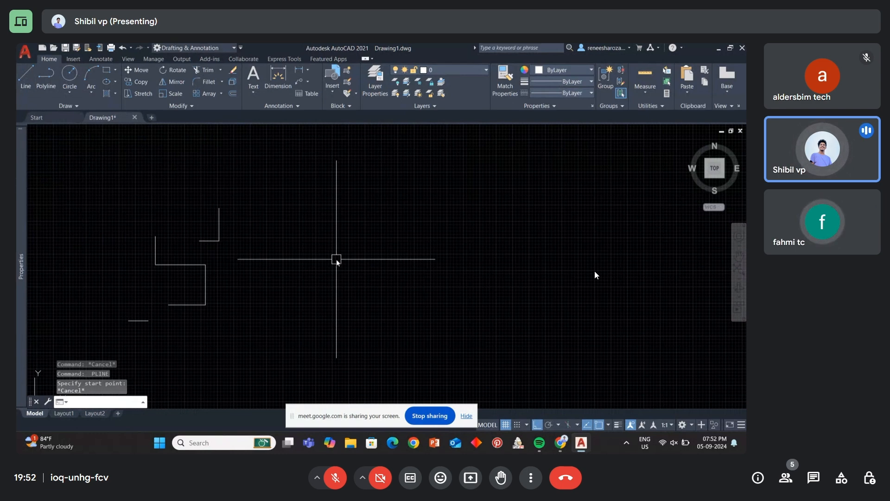
pyautogui.press('Return')
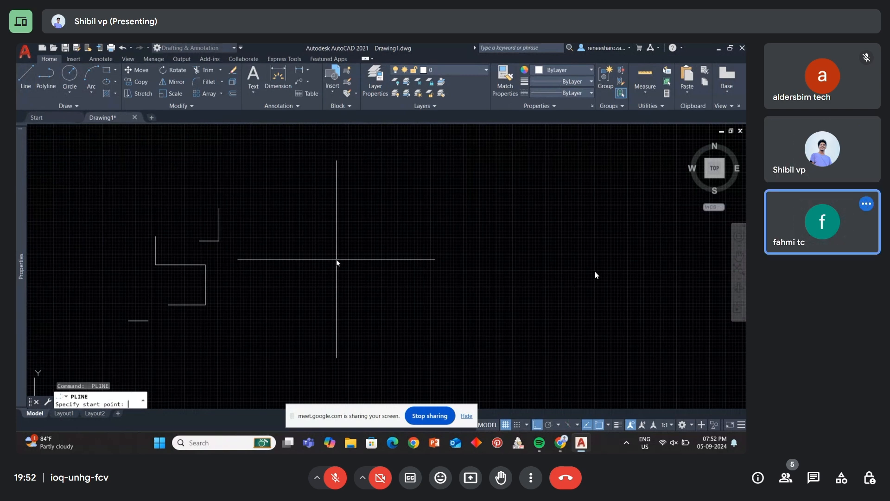
pyautogui.press('Escape')
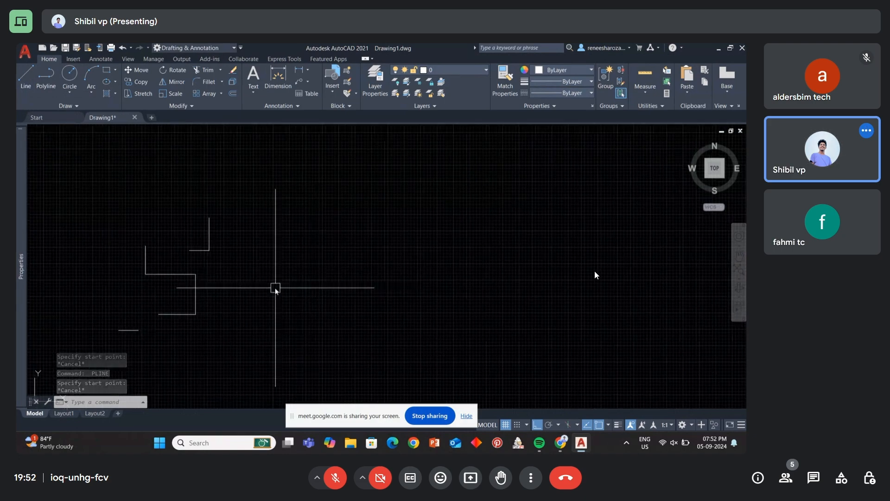
pyautogui.moveTo(251, 292)
pyautogui.mouseDown(button='middle')
pyautogui.moveTo(286, 268)
pyautogui.moveTo(268, 262)
pyautogui.moveTo(269, 282)
pyautogui.mouseUp(button='middle')
pyautogui.scroll(2, 265, 276)
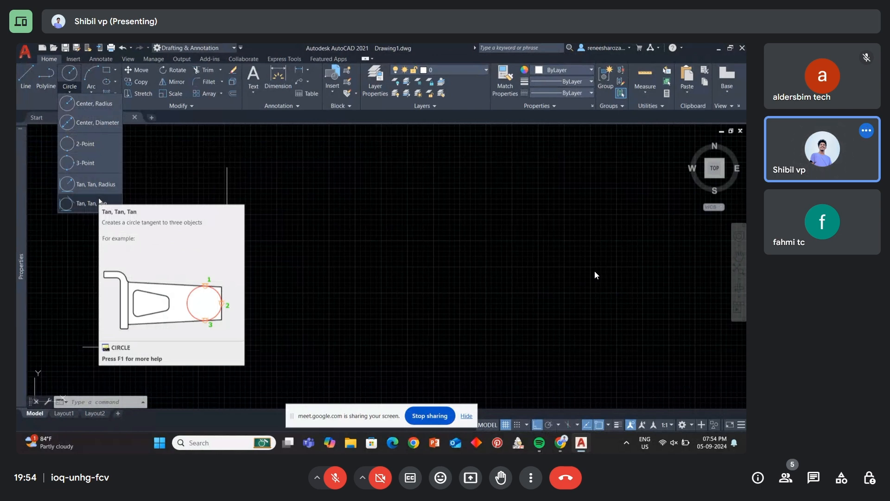
pyautogui.click(93, 104)
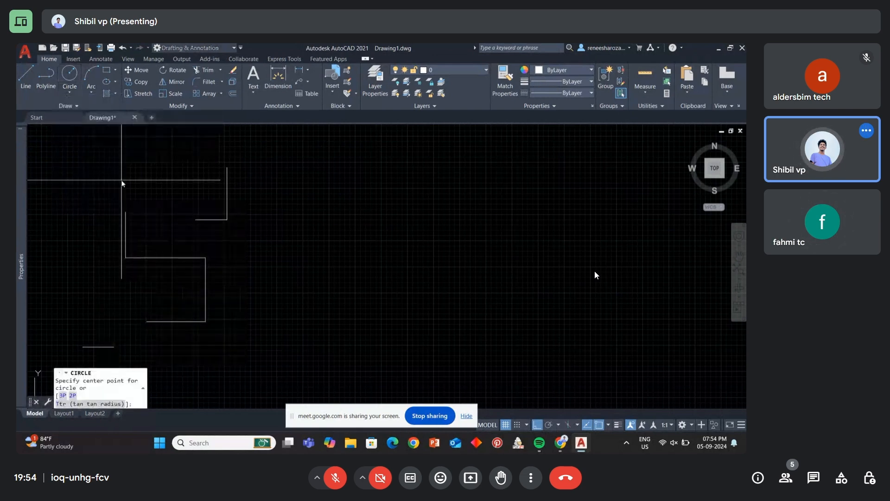
pyautogui.moveTo(387, 274); pyautogui.dragTo(278, 285, button='middle')
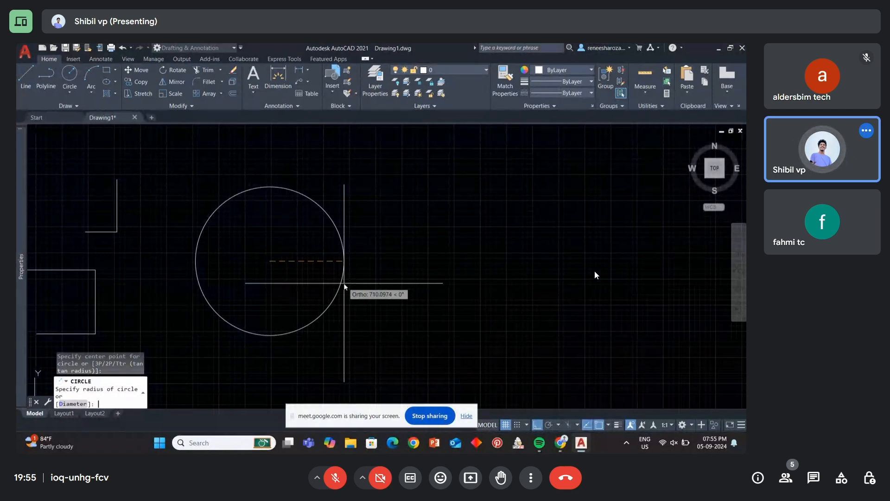
pyautogui.press('Escape')
# - Draw a circle with a radius of 400 units in the empty area to the right of the polylines
pyautogui.write('c')
pyautogui.press('space')
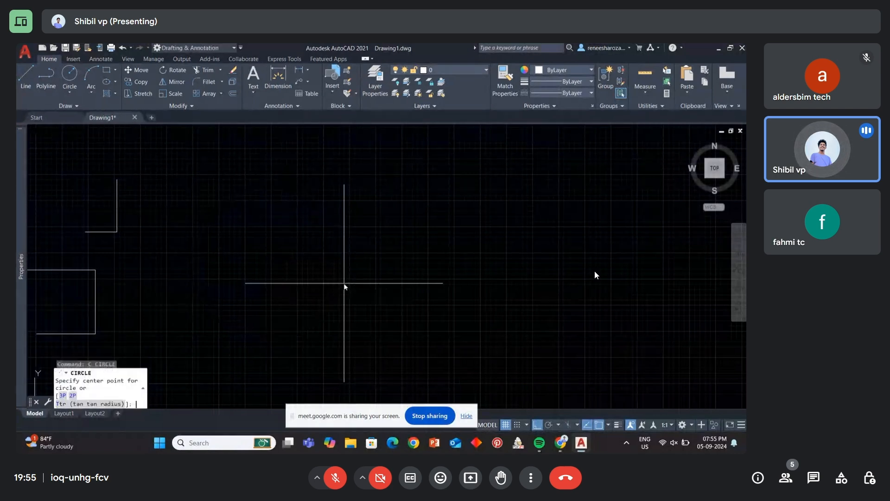
pyautogui.click(288, 262)
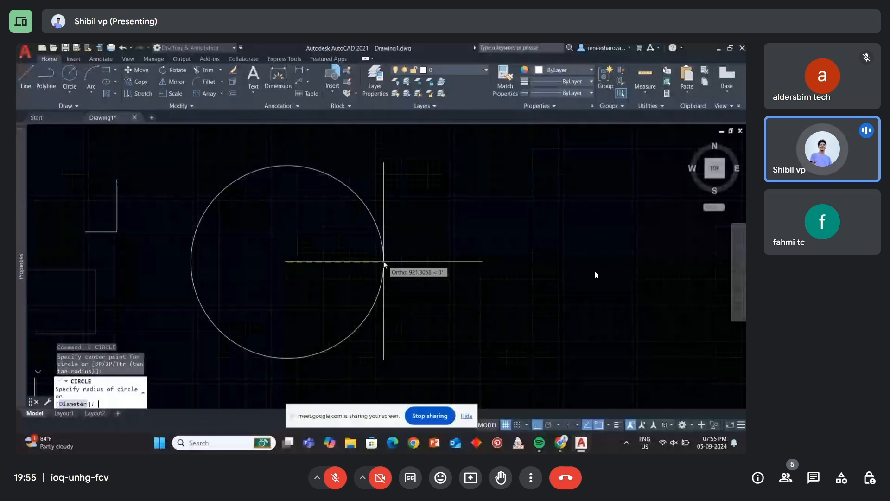
pyautogui.write('400')
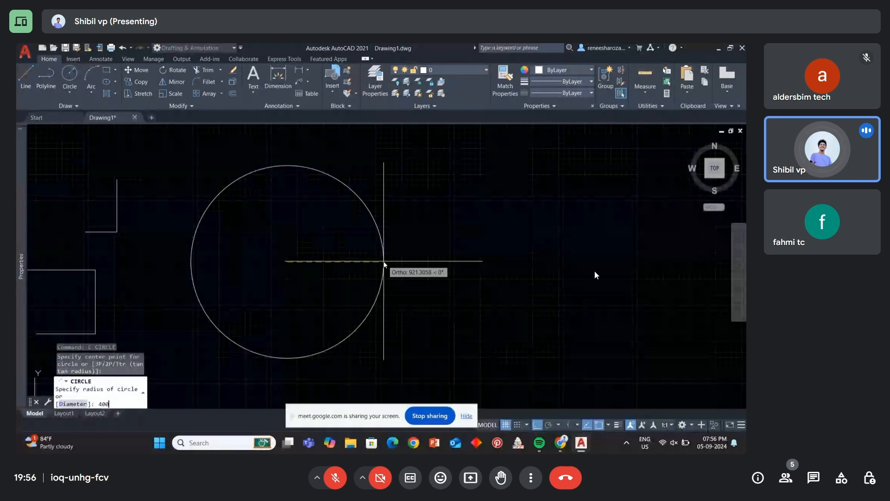
pyautogui.press('Return')
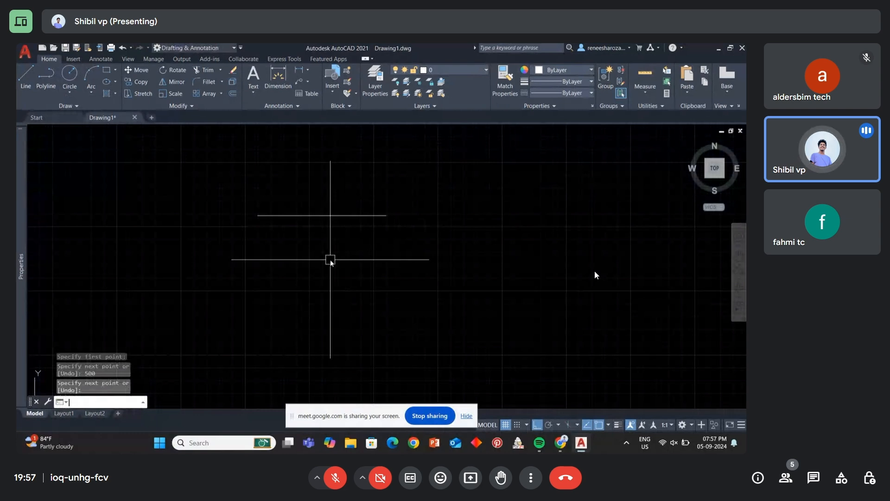
# - Draw a 2-Point circle whose diameter spans both endpoints of the separate horizontal line
pyautogui.click(70, 92)
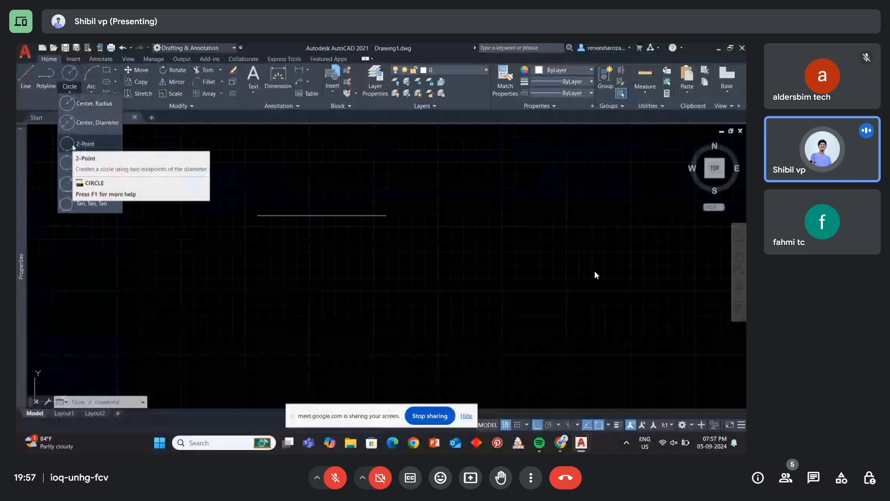
pyautogui.click(73, 145)
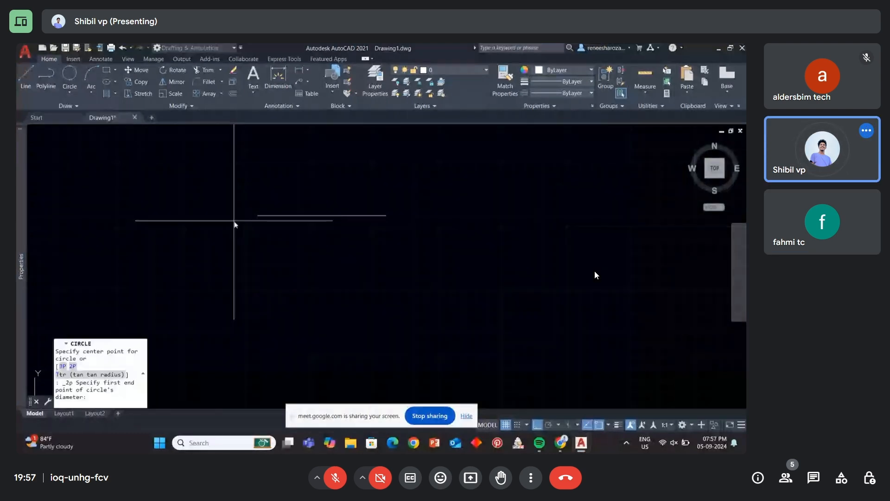
pyautogui.click(257, 216)
pyautogui.click(386, 215)
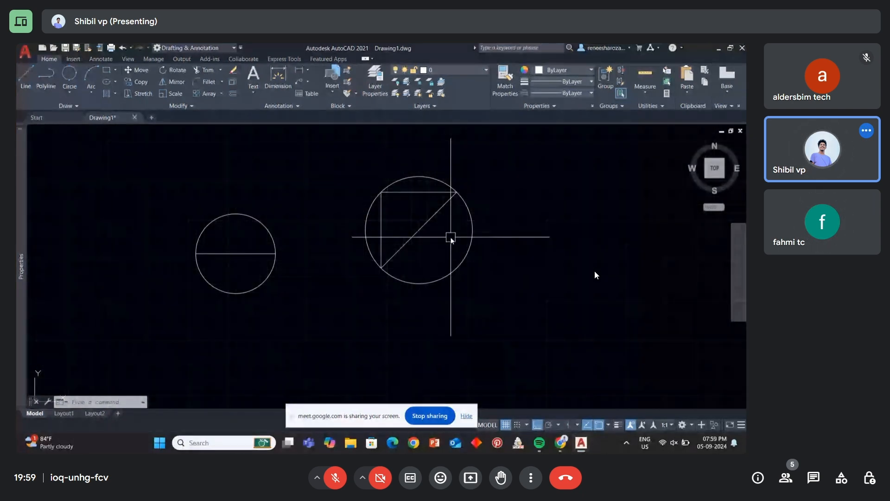
# - Draw a 3-point arc bulging upward in the empty area above the large circle
pyautogui.scroll(-5, 393, 271)
pyautogui.click(70, 92)
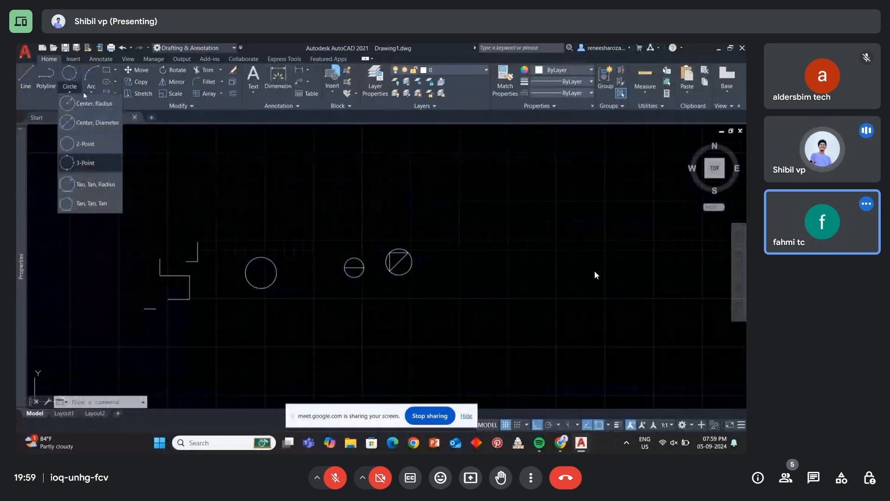
pyautogui.click(93, 90)
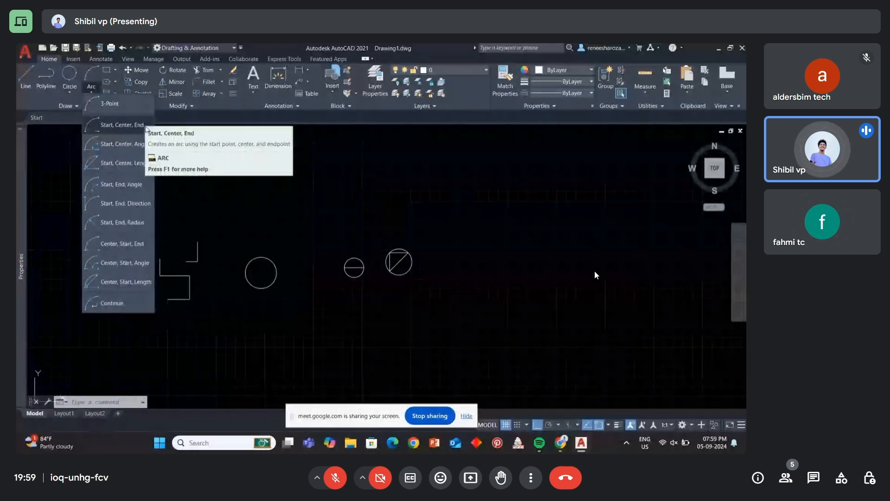
pyautogui.click(138, 281)
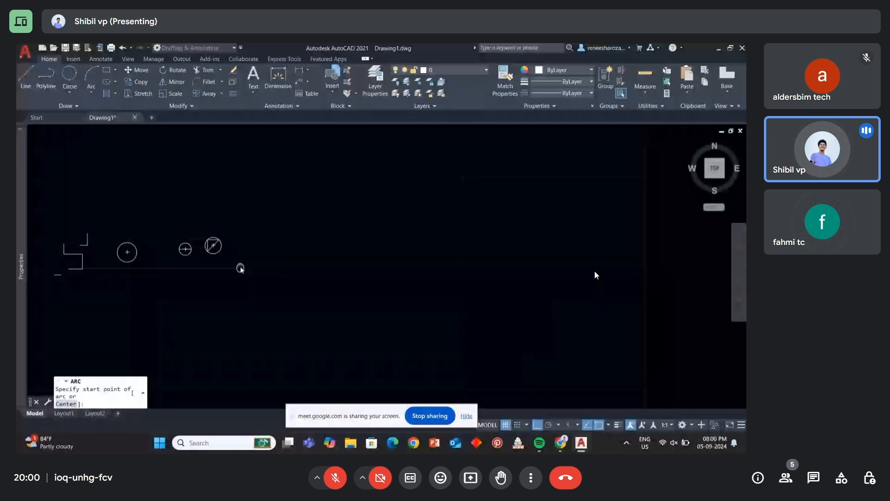
pyautogui.scroll(6, 252, 249)
pyautogui.scroll(-2, 258, 234)
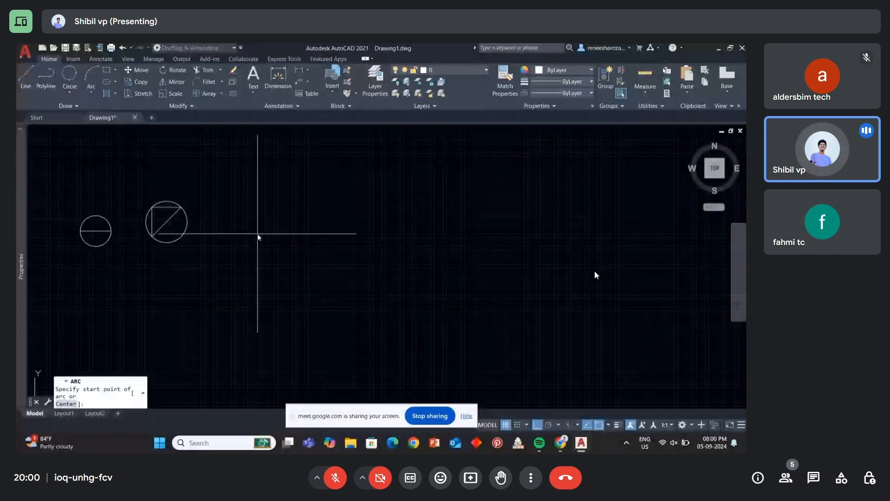
pyautogui.moveTo(258, 234); pyautogui.dragTo(455, 361, button='middle')
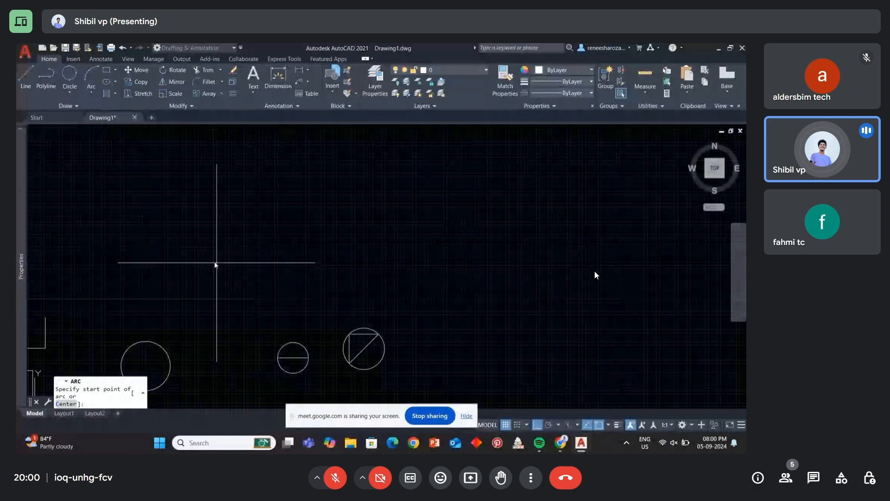
pyautogui.moveTo(215, 263); pyautogui.dragTo(255, 266, button='middle')
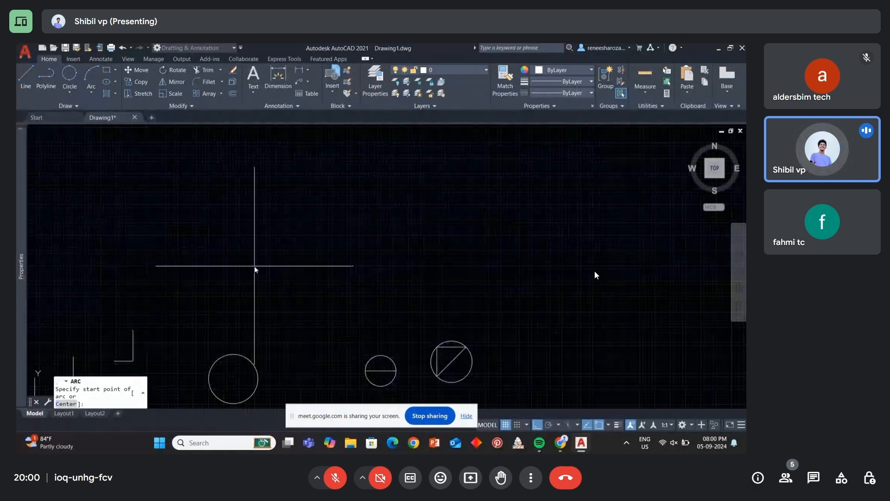
pyautogui.scroll(2, 254, 265)
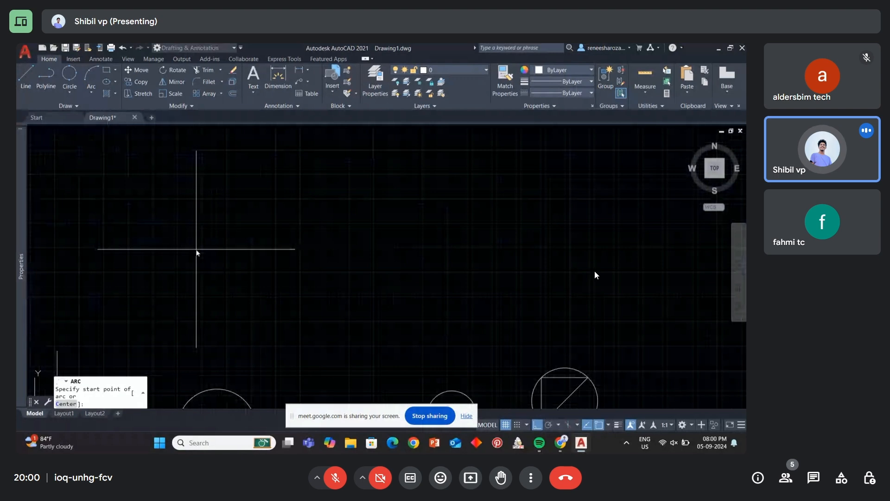
pyautogui.click(196, 259)
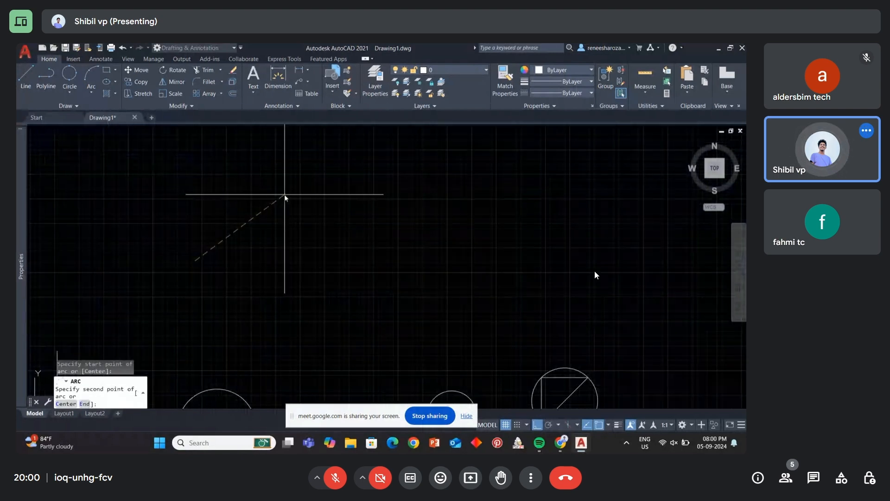
pyautogui.click(285, 195)
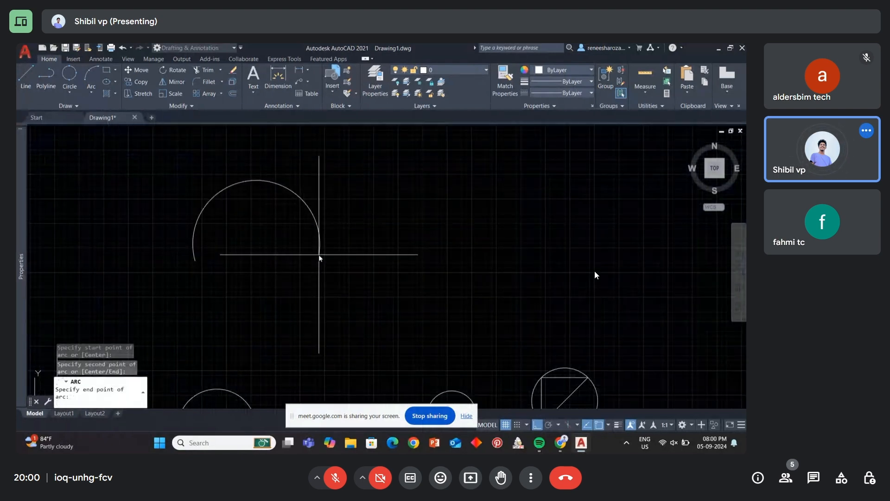
pyautogui.click(326, 255)
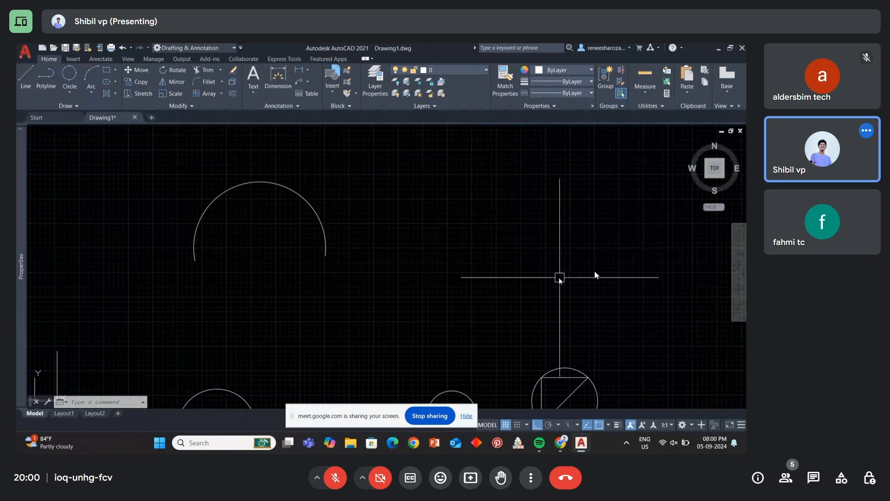
# - Draw a single horizontal line in the empty area to the right of the arc
pyautogui.scroll(-1, 483, 272)
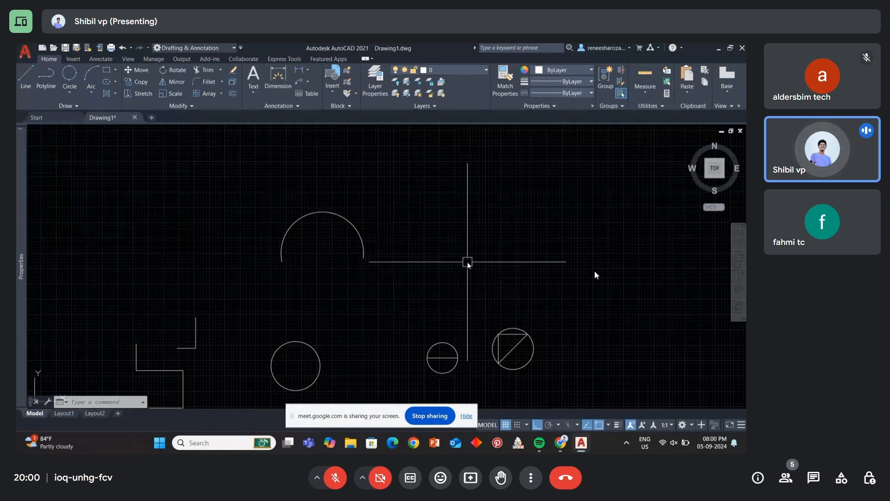
pyautogui.scroll(2, 468, 262)
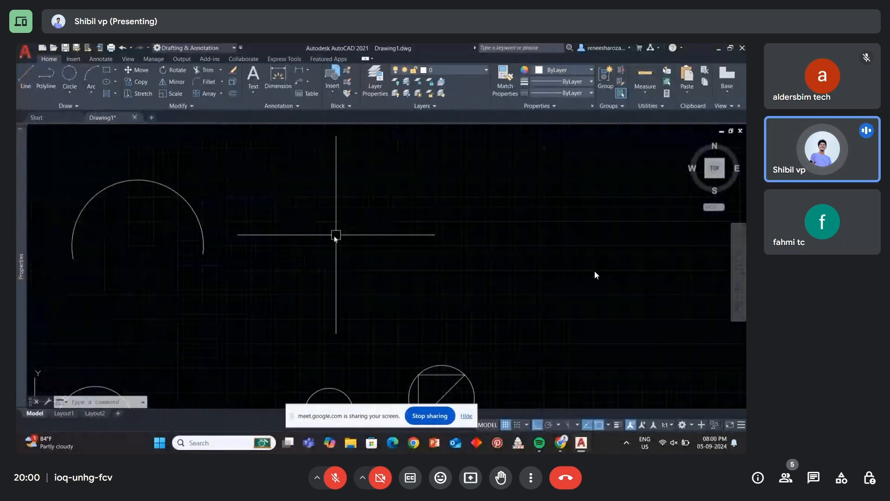
pyautogui.press('Return')
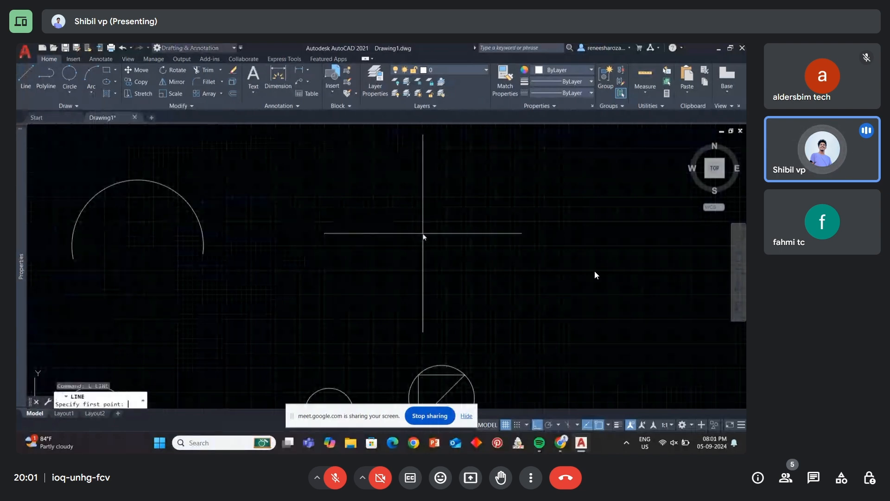
pyautogui.click(347, 242)
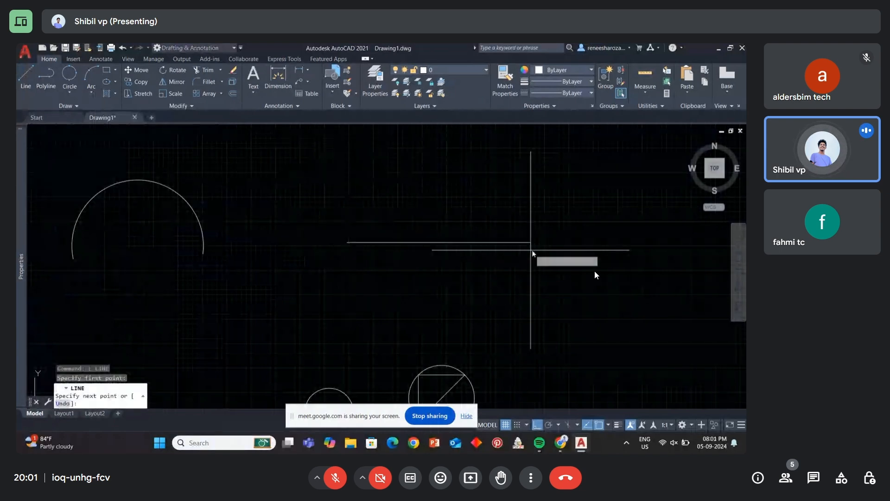
pyautogui.click(523, 242)
pyautogui.press('Return')
# - Draw a vertical line straight up from the midpoint of the new horizontal line
pyautogui.write('l')
pyautogui.press('Return')
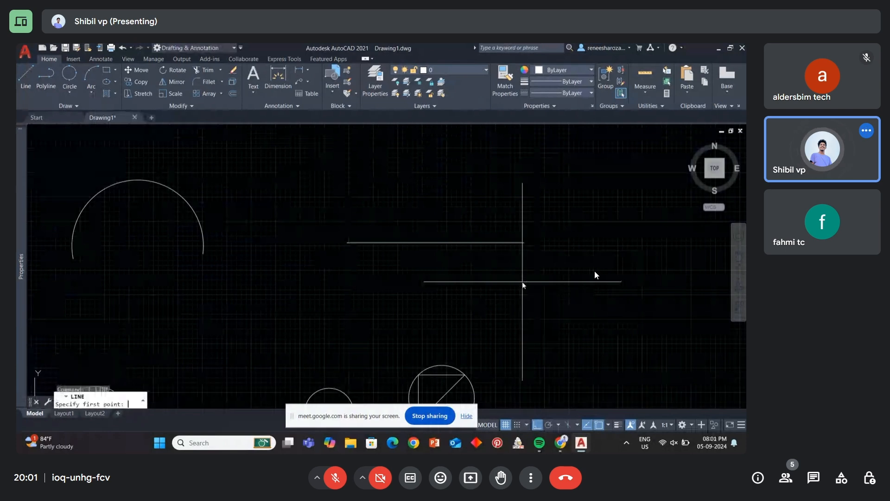
pyautogui.click(435, 242)
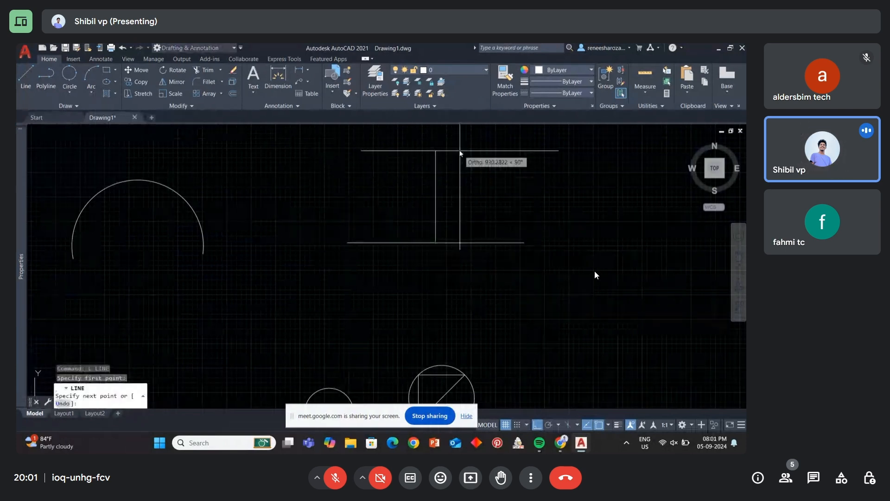
pyautogui.click(444, 205)
pyautogui.press('Return')
# - Draw a 3-point arc from one end of the horizontal line through the vertical line's upper end to the other end
pyautogui.moveTo(444, 205); pyautogui.dragTo(327, 218, button='middle')
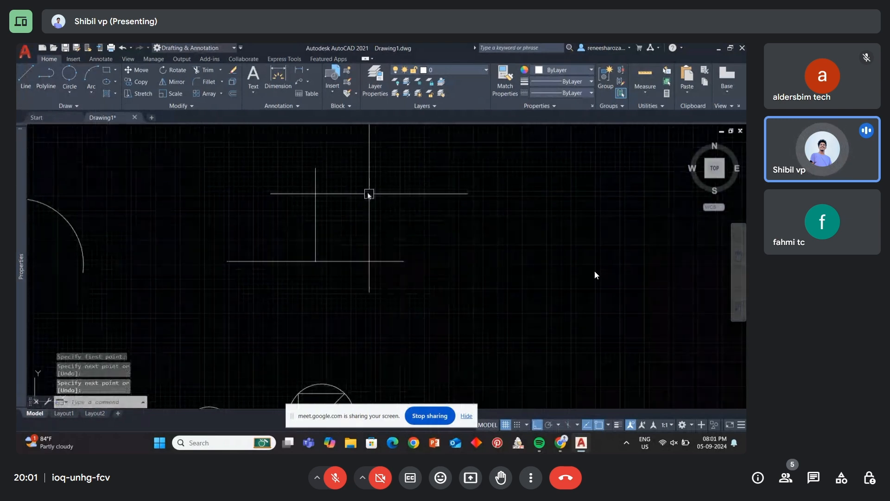
pyautogui.click(91, 76)
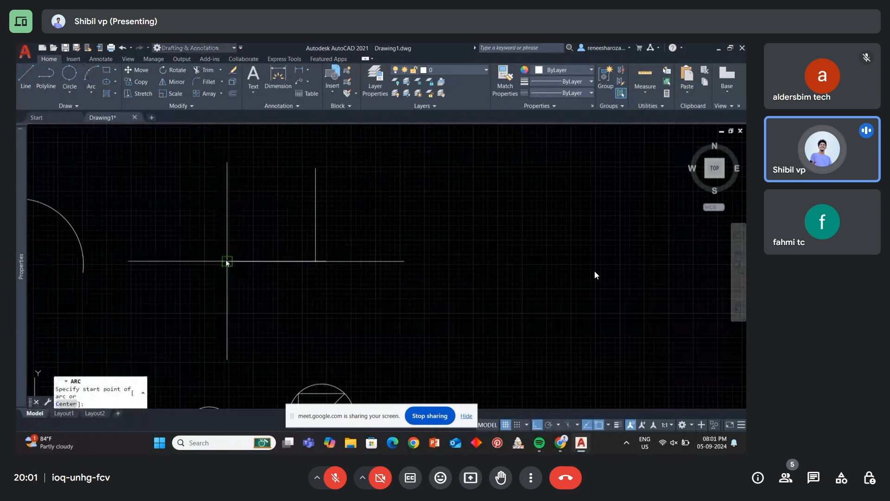
pyautogui.click(226, 261)
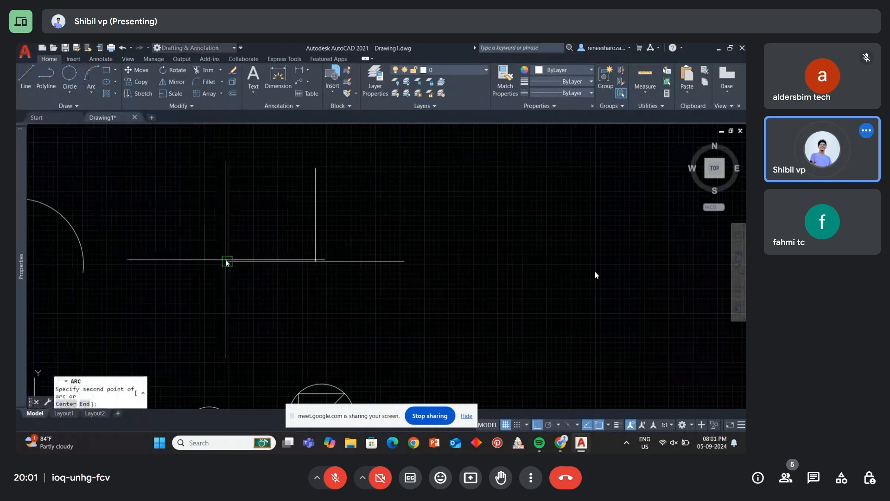
pyautogui.click(316, 167)
pyautogui.click(404, 261)
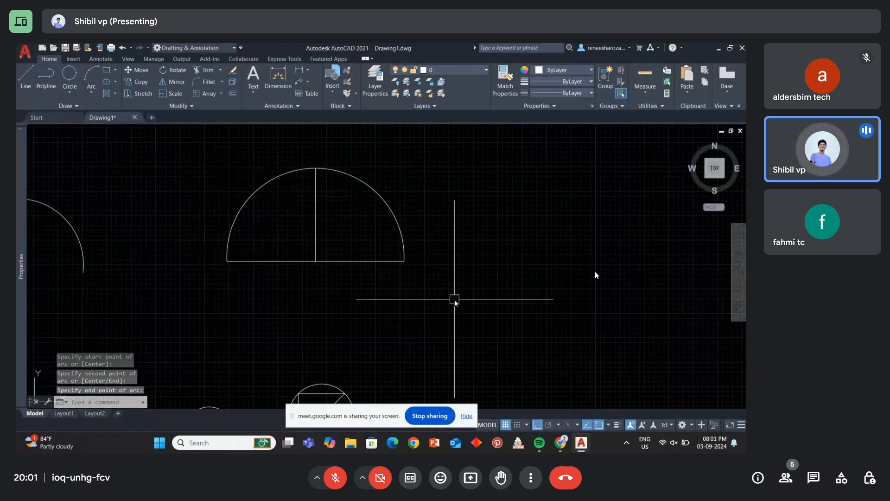
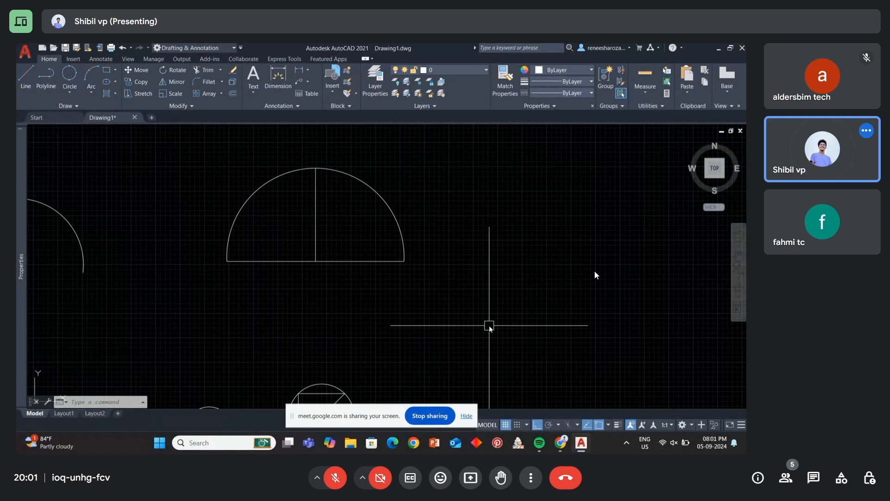
pyautogui.click(342, 311)
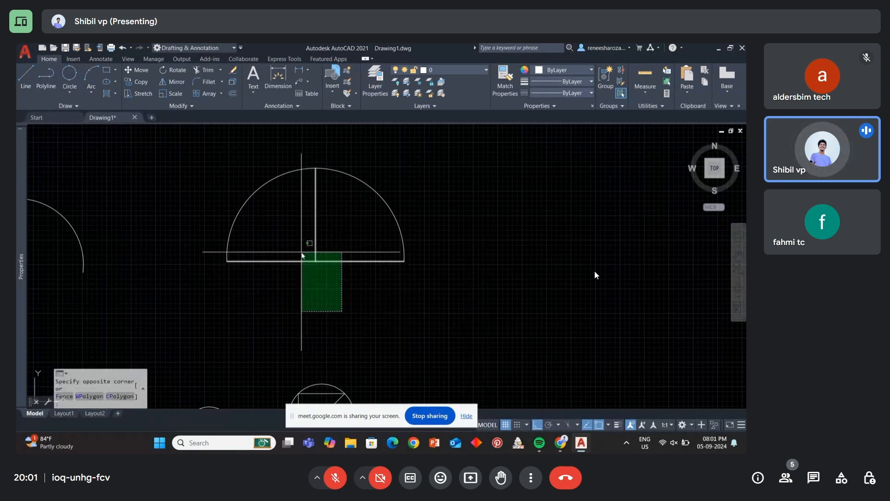
pyautogui.click(304, 298)
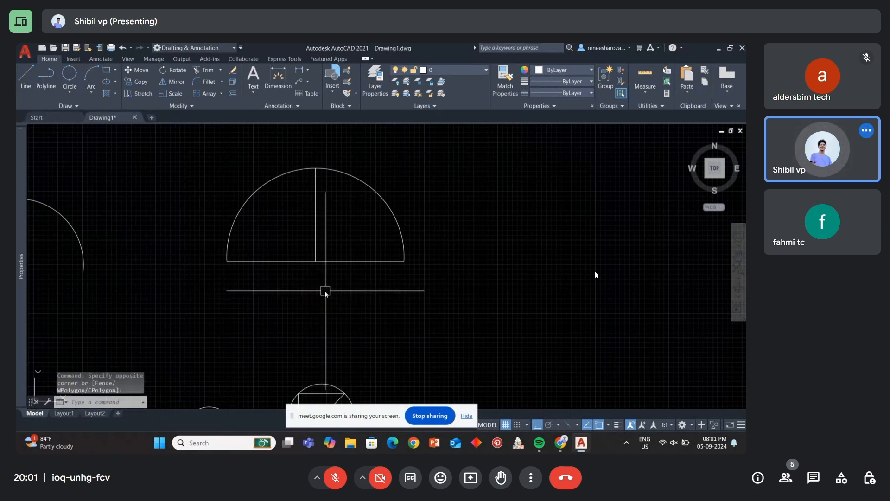
pyautogui.scroll(-3, 324, 291)
pyautogui.click(92, 93)
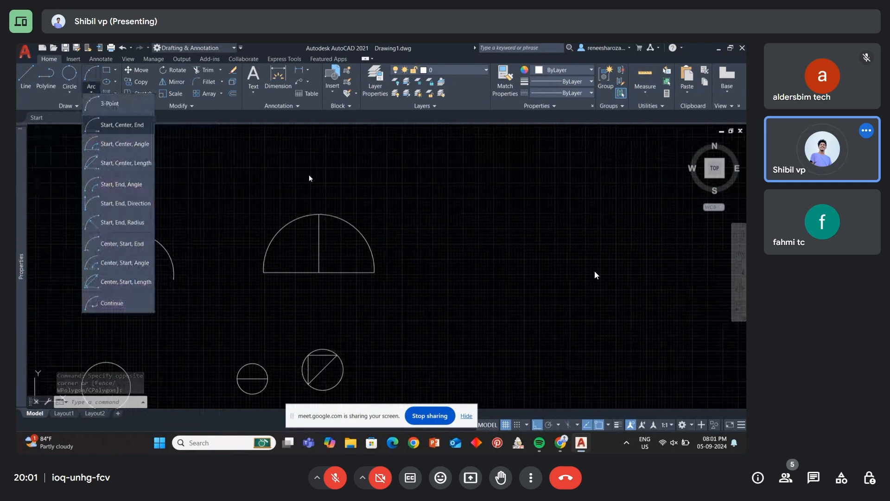
pyautogui.scroll(-2, 369, 206)
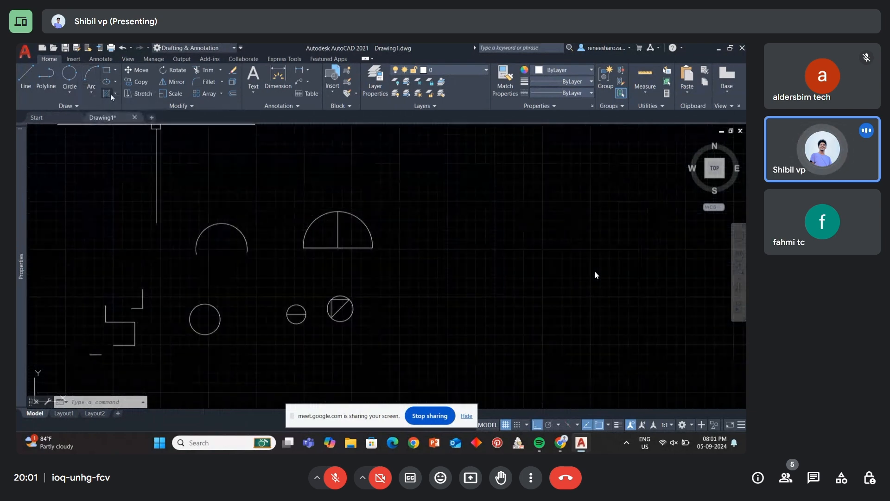
pyautogui.click(90, 91)
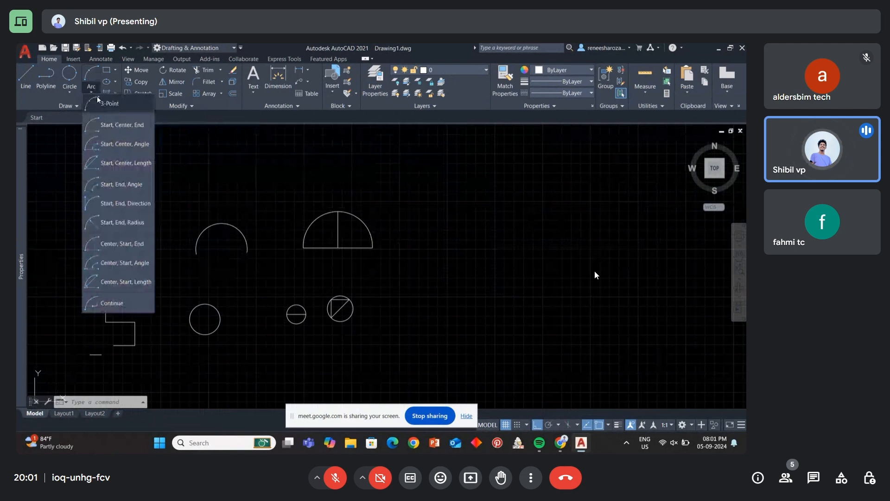
pyautogui.click(126, 130)
pyautogui.scroll(2, 284, 177)
pyautogui.moveTo(284, 177)
pyautogui.mouseDown(button='middle')
pyautogui.moveTo(263, 188)
pyautogui.moveTo(188, 176)
pyautogui.mouseUp(button='middle')
pyautogui.click(294, 225)
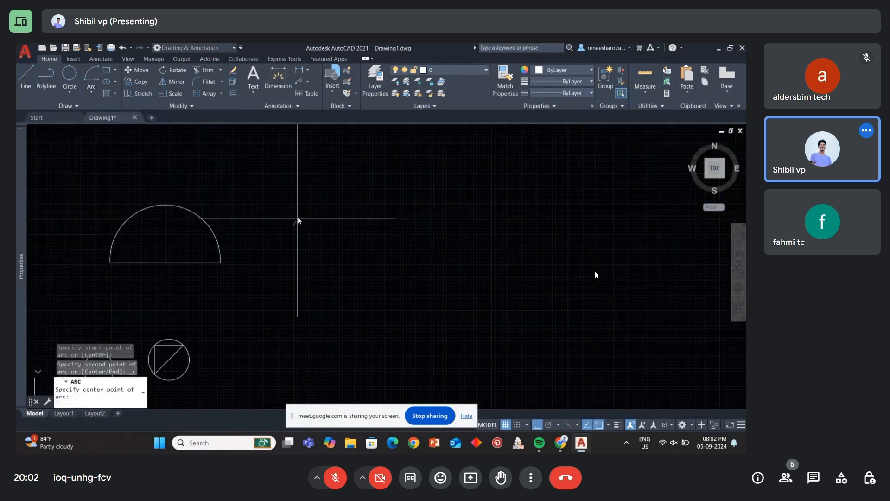
pyautogui.click(352, 189)
pyautogui.press('Escape')
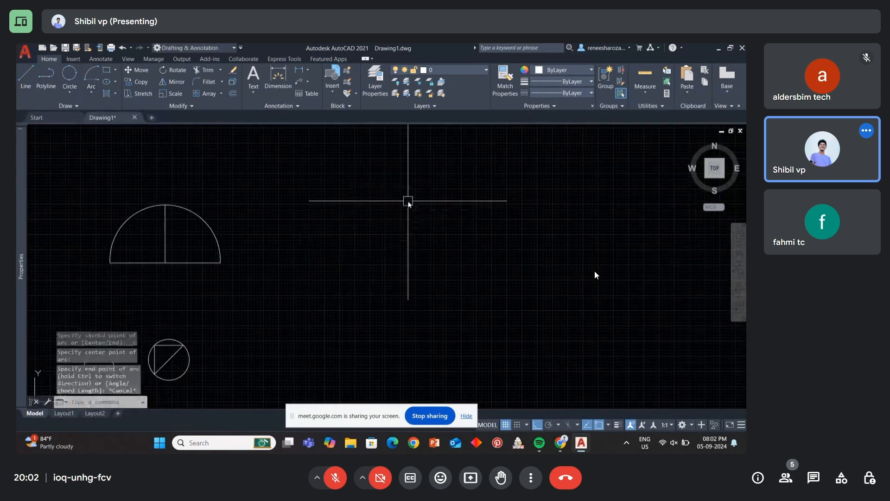
pyautogui.press('Return')
pyautogui.click(284, 186)
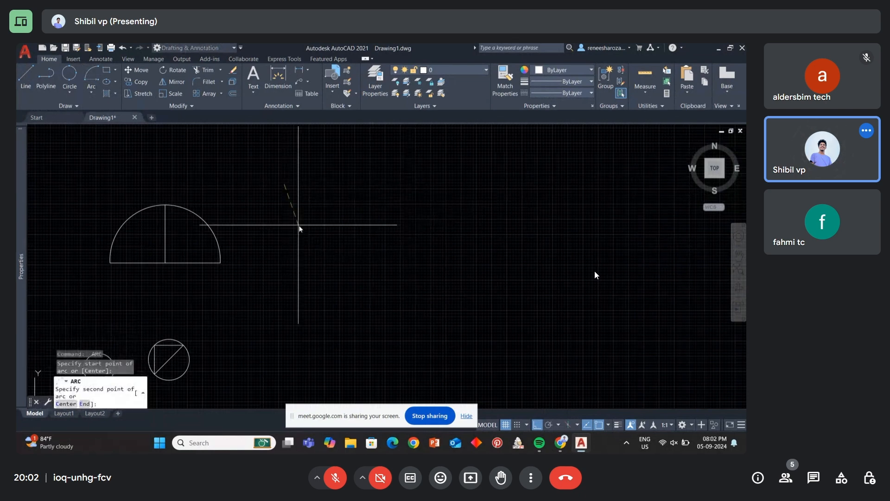
pyautogui.click(296, 228)
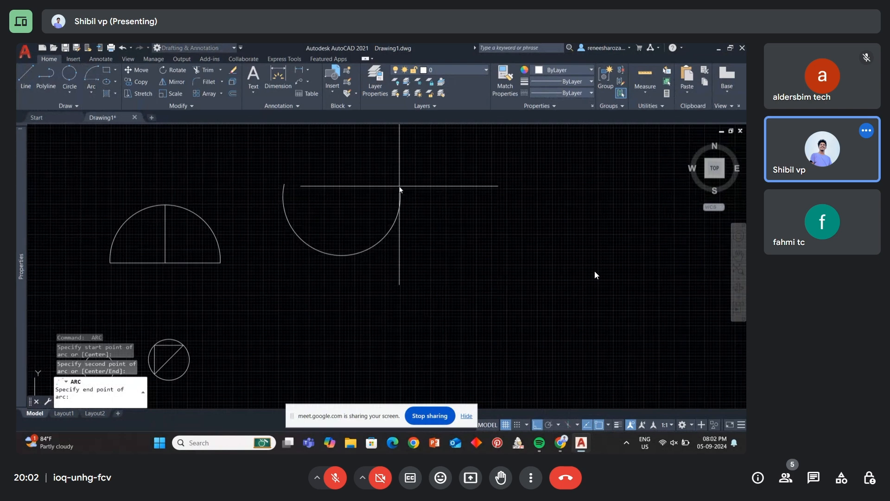
pyautogui.press('Return')
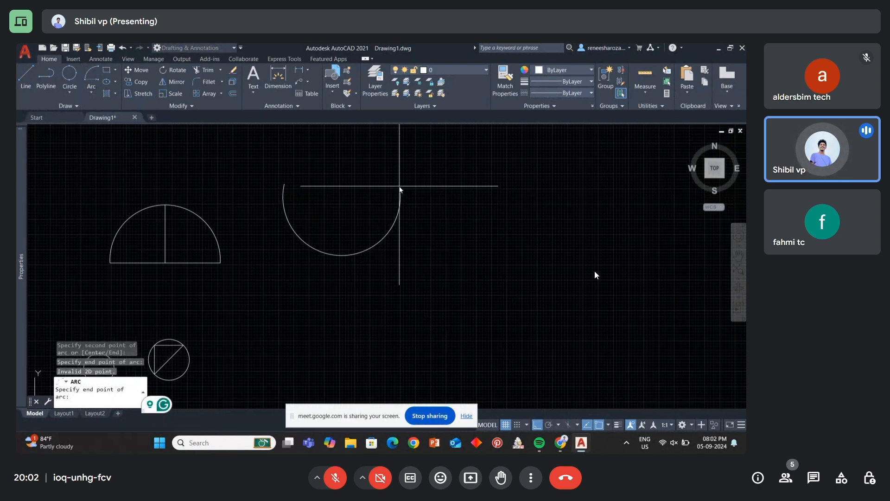
pyautogui.press('Escape')
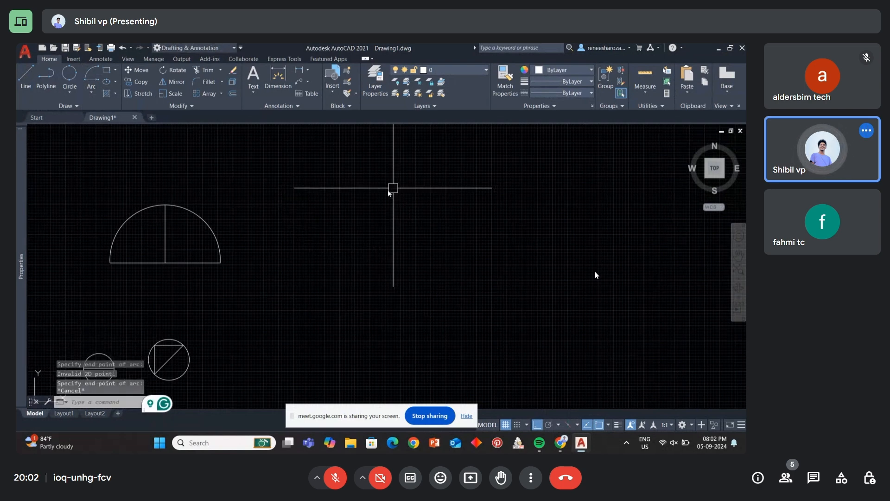
# - Delete the arc above the horizontal line, keeping the horizontal and vertical lines
pyautogui.scroll(2, 119, 259)
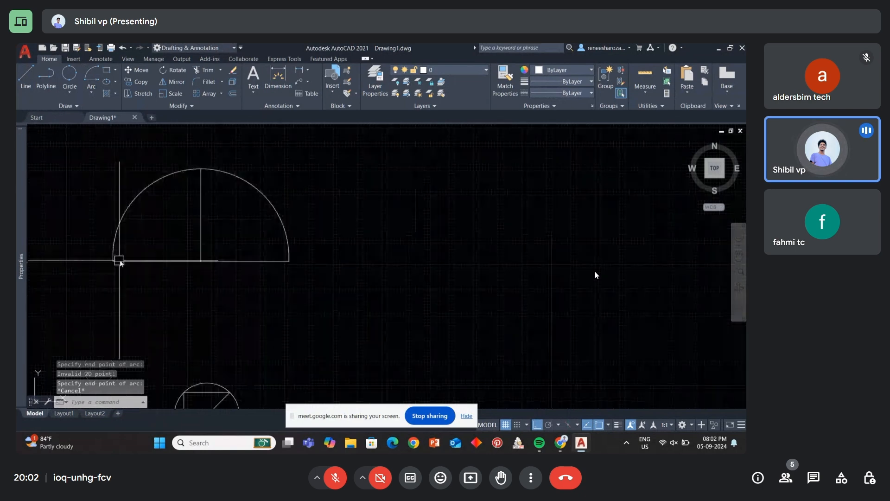
pyautogui.moveTo(120, 260); pyautogui.dragTo(116, 190)
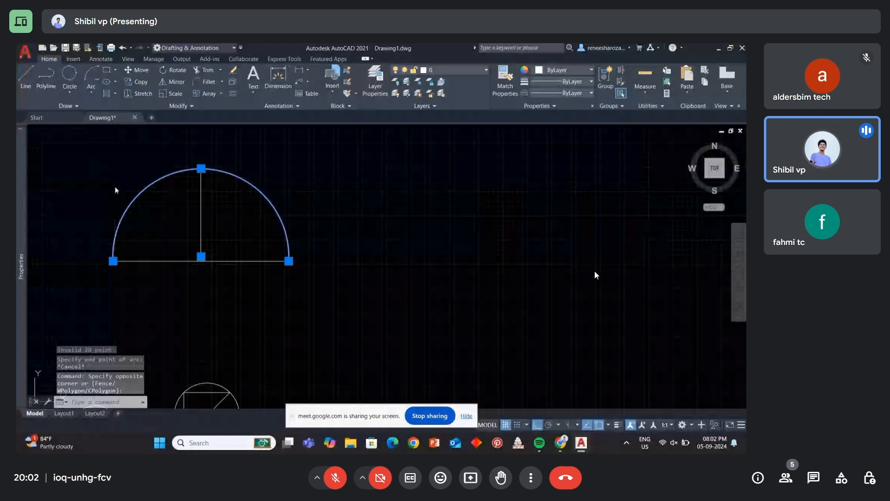
pyautogui.press('Delete')
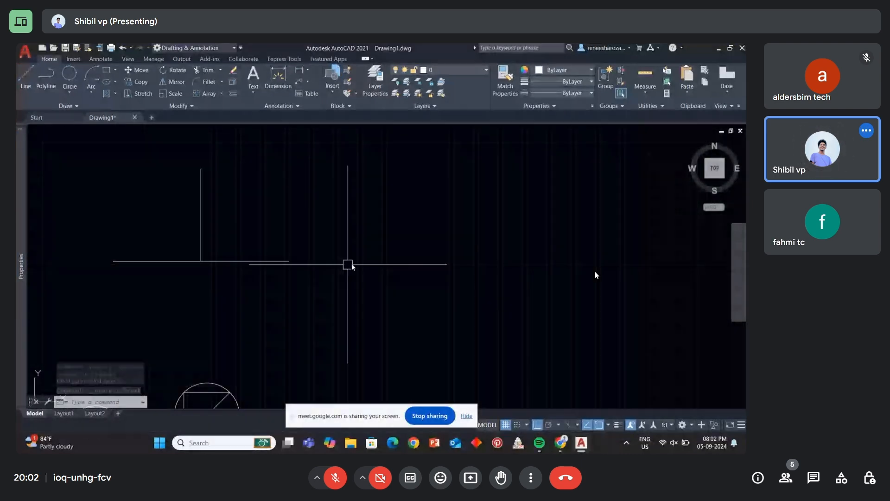
pyautogui.click(93, 91)
pyautogui.click(112, 132)
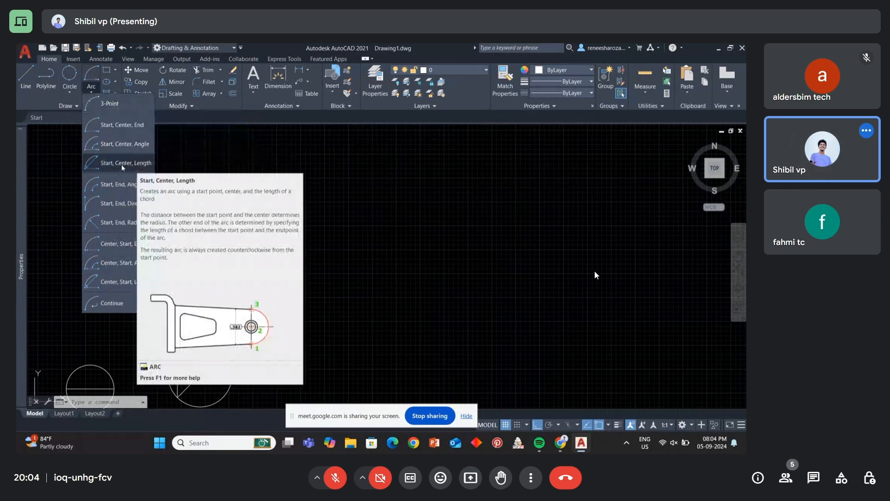
pyautogui.click(121, 164)
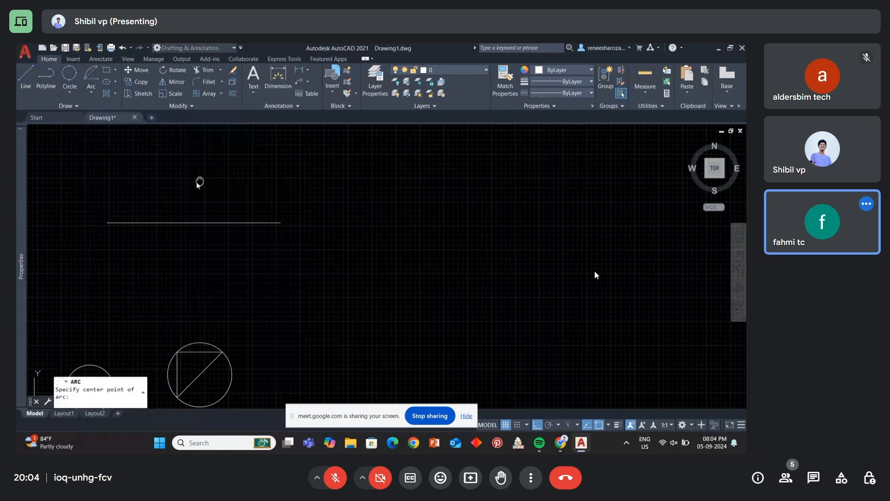
pyautogui.moveTo(200, 182); pyautogui.dragTo(188, 207, button='middle')
pyautogui.press('Escape')
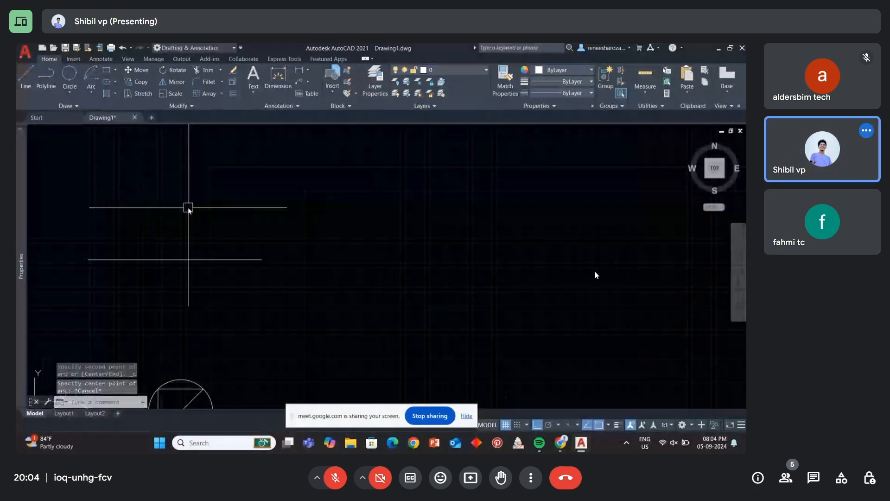
# - Try to draw a Start, Center, Length arc from the horizontal line's left end, centered on the line's midpoint
pyautogui.click(91, 83)
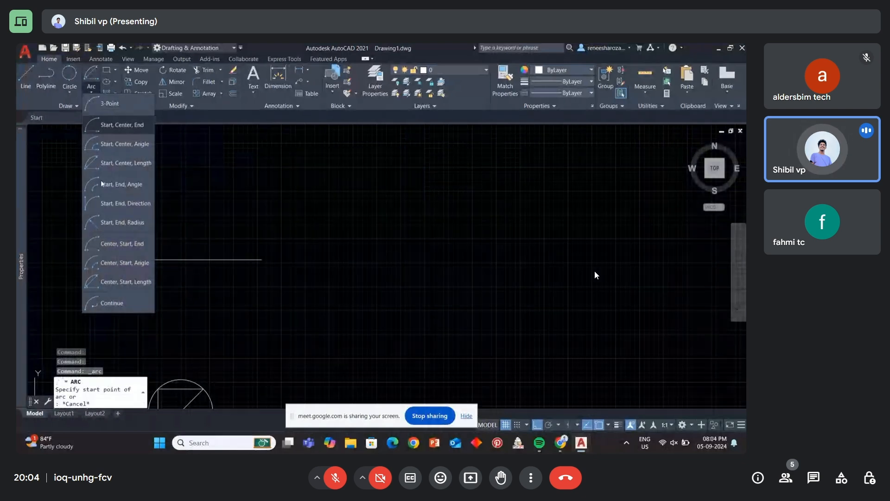
pyautogui.click(101, 181)
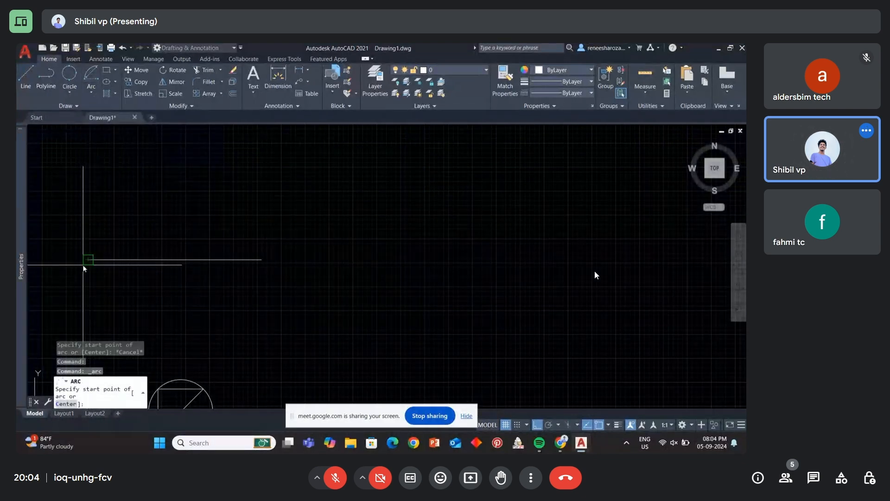
pyautogui.click(88, 260)
pyautogui.click(181, 264)
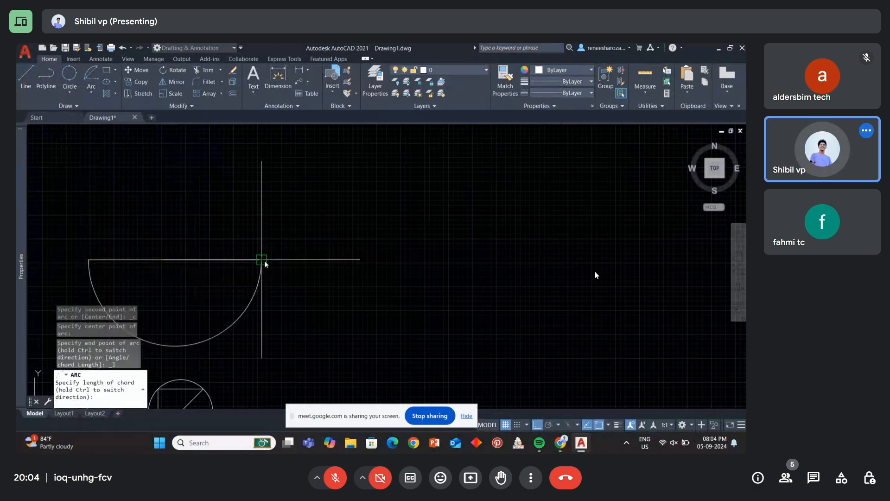
pyautogui.press('Return')
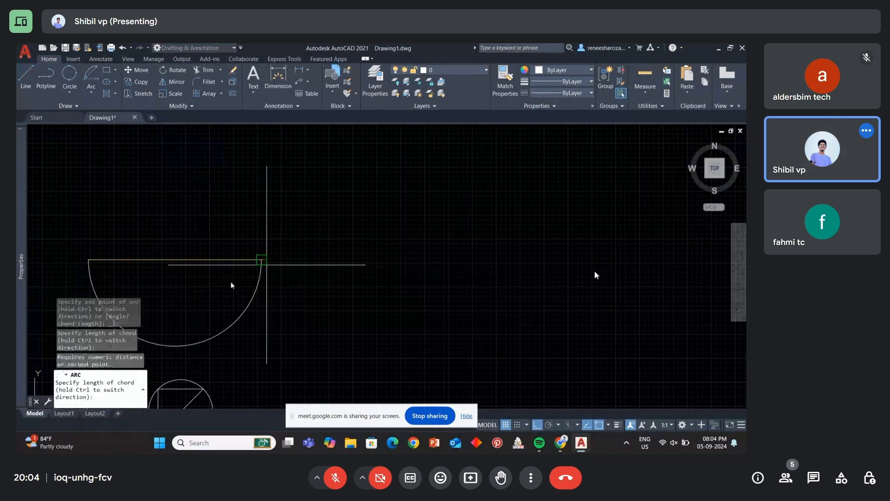
pyautogui.press('Escape')
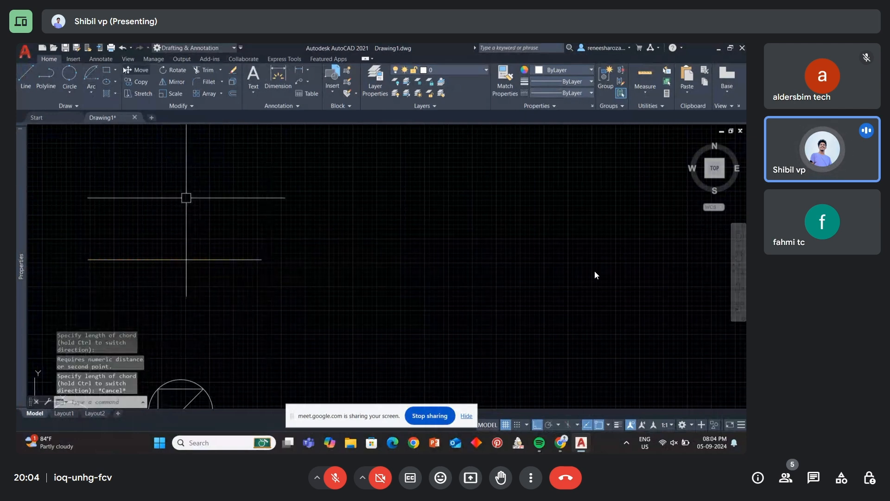
# - Start an arc with the Start, End, Radius method
pyautogui.click(91, 88)
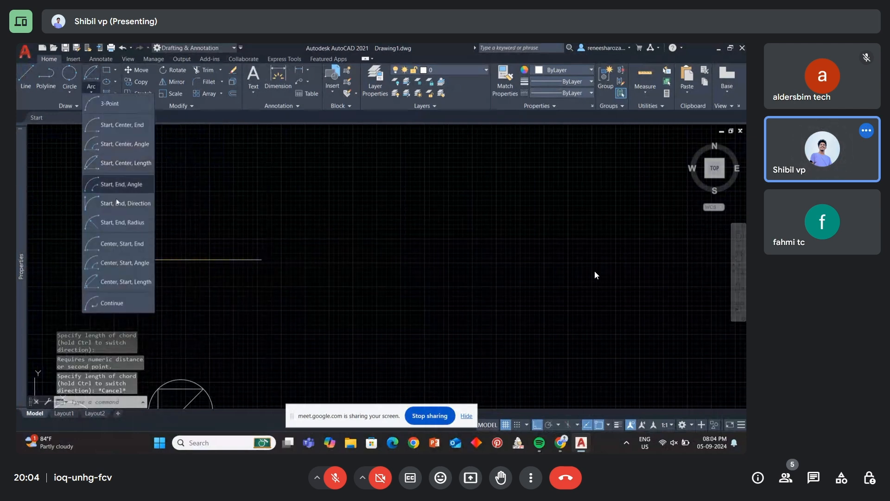
pyautogui.click(117, 226)
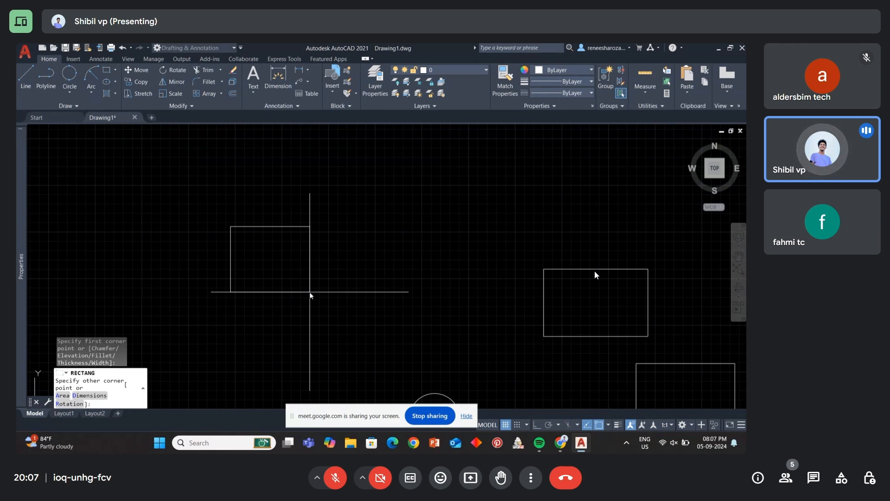
pyautogui.write('d')
pyautogui.press('Return')
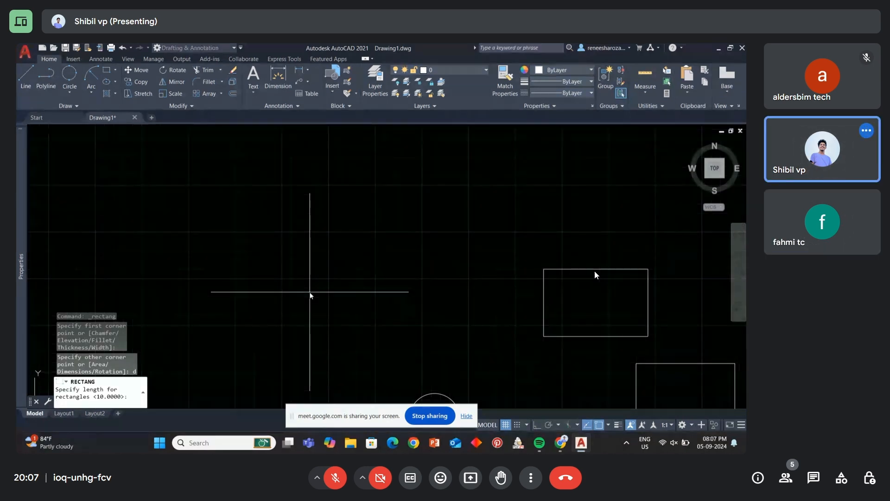
pyautogui.press('Escape')
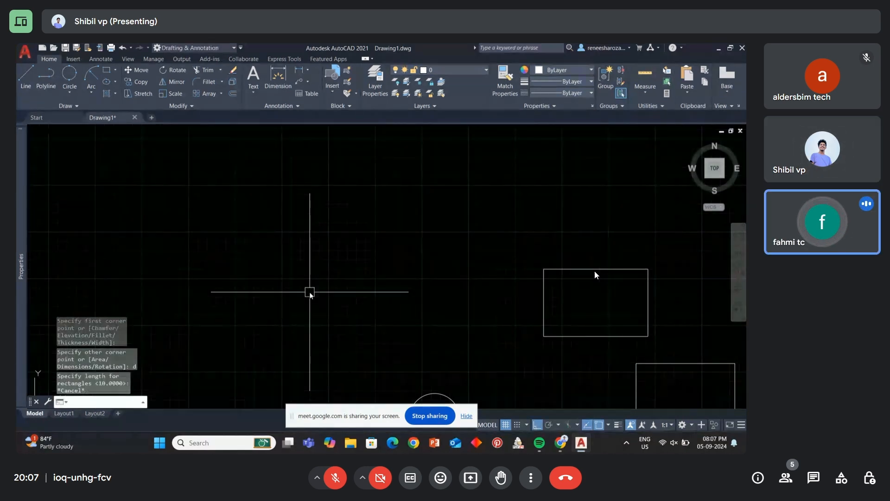
# - Draw a rectangle with the Dimensions option, length 300 and width 500, in the empty area left of the existing rectangles
pyautogui.press('Return')
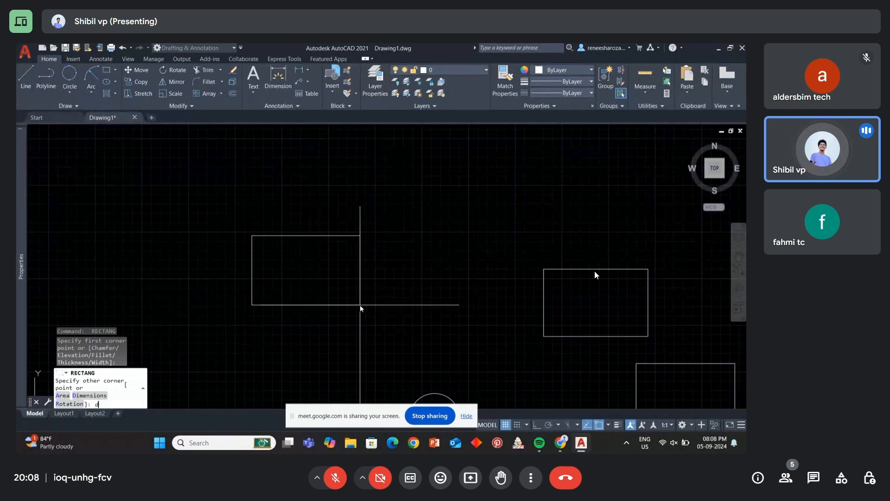
pyautogui.press('Return')
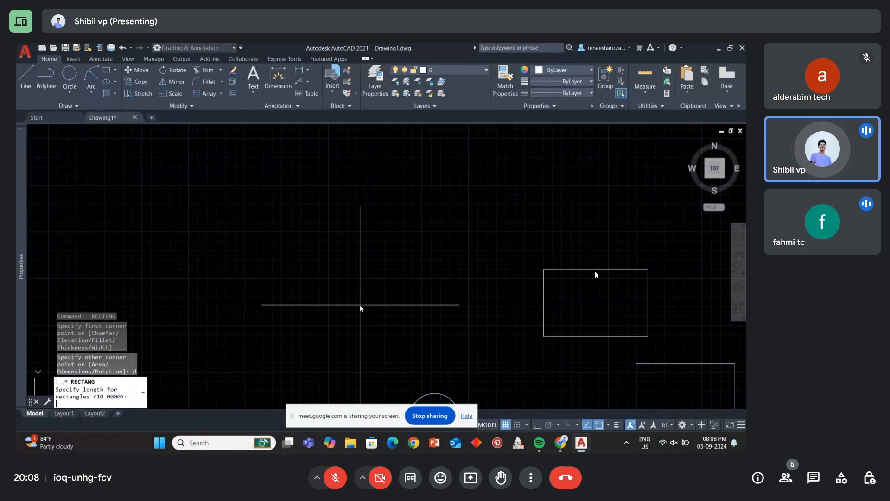
pyautogui.write('3')
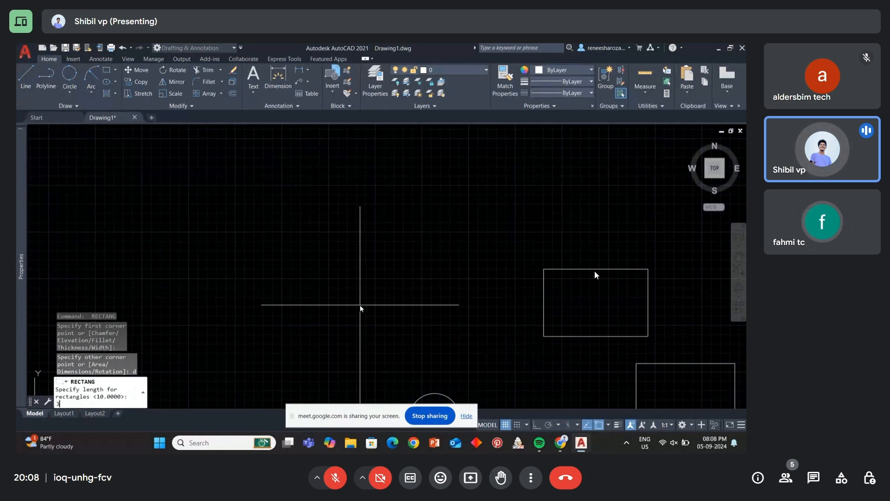
pyautogui.write('00')
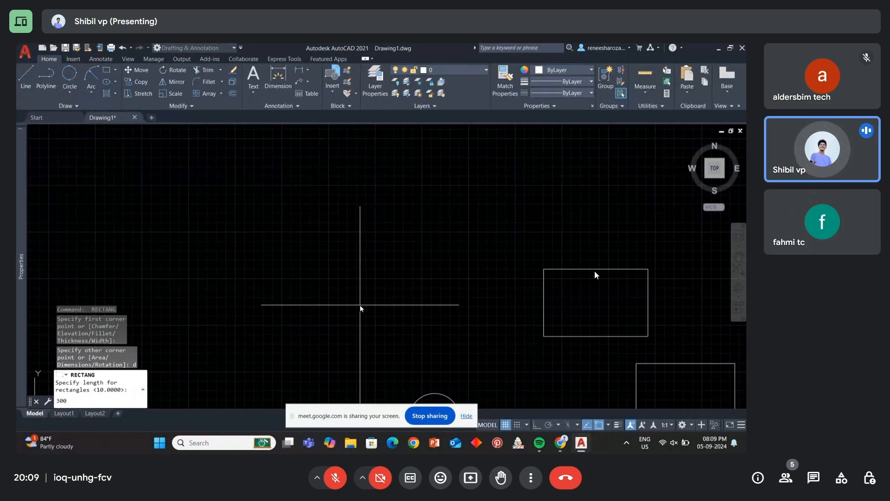
pyautogui.press('Return')
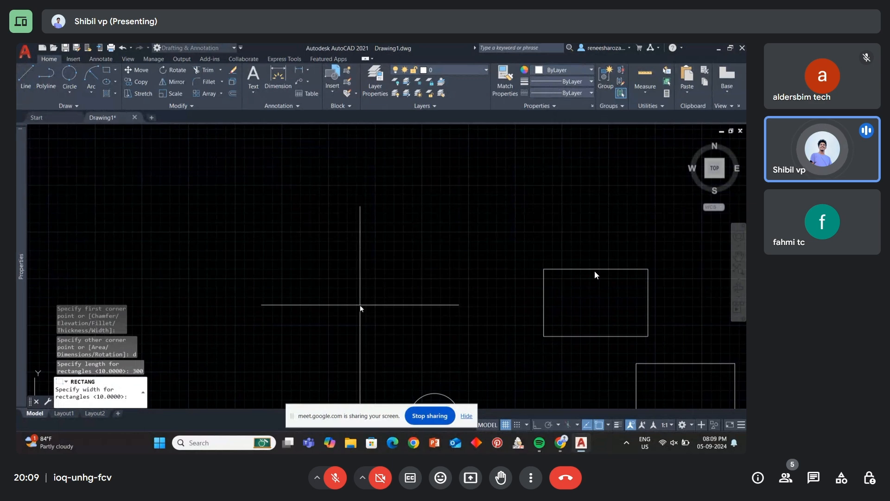
pyautogui.write('500')
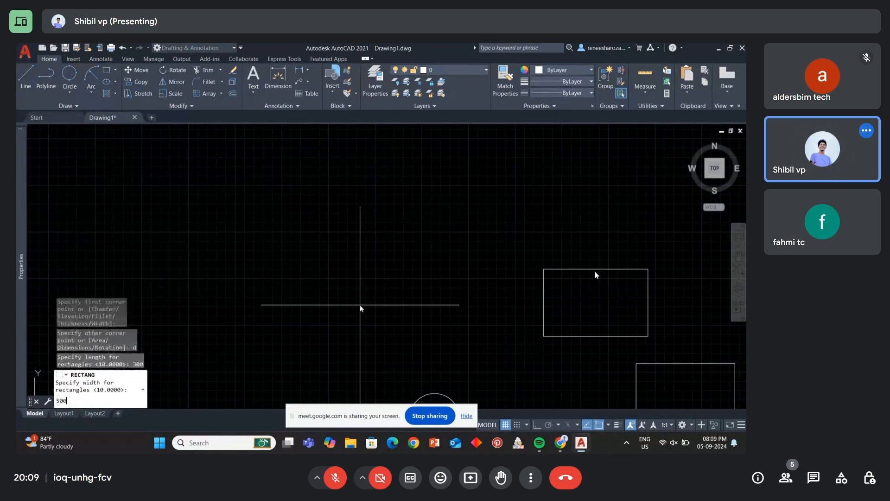
pyautogui.press('Return')
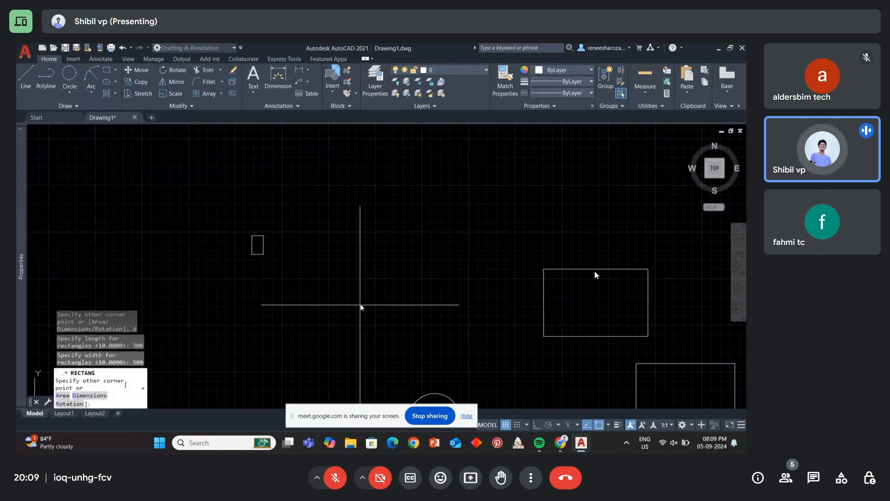
pyautogui.scroll(4, 257, 244)
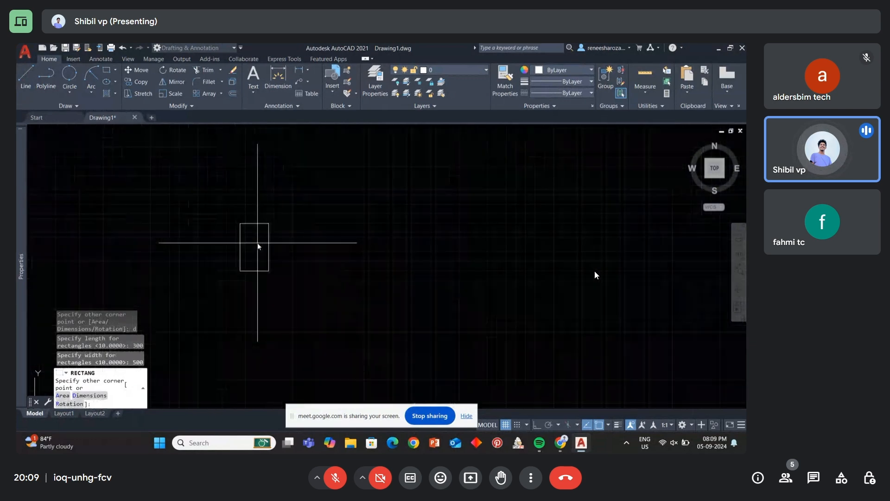
pyautogui.moveTo(307, 322); pyautogui.dragTo(278, 274, button='middle')
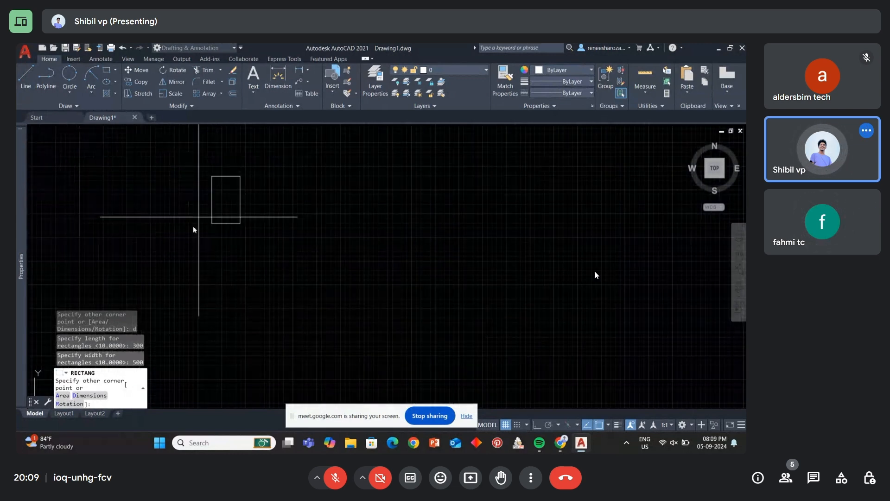
pyautogui.click(279, 269)
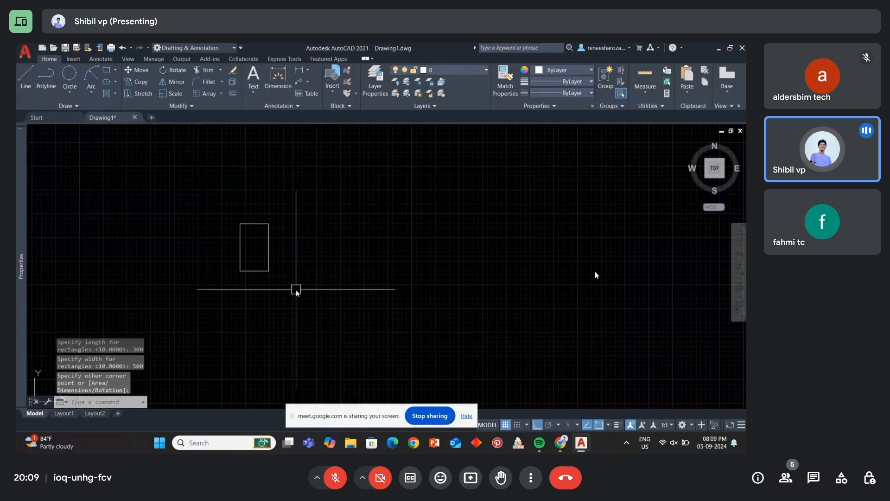
# - Examine the new rectangle up close, selecting it to inspect its outline and grips, and clear the selection
pyautogui.moveTo(296, 290); pyautogui.dragTo(321, 293, button='middle')
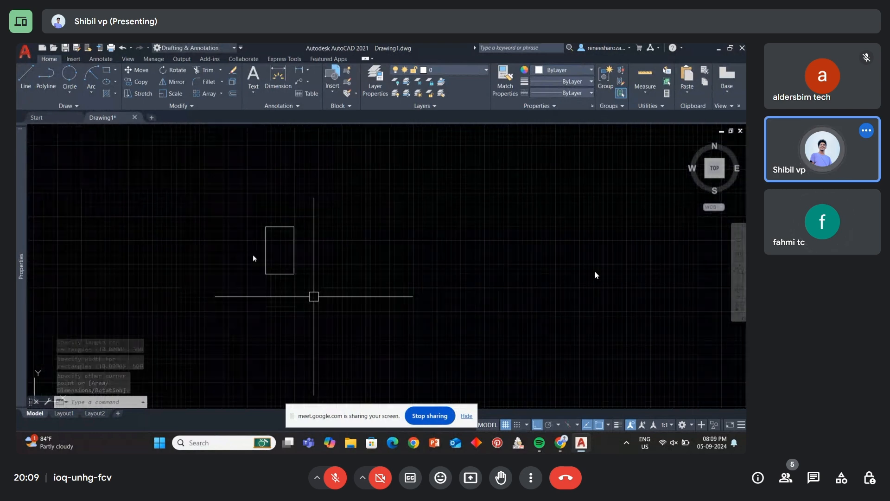
pyautogui.scroll(3, 278, 266)
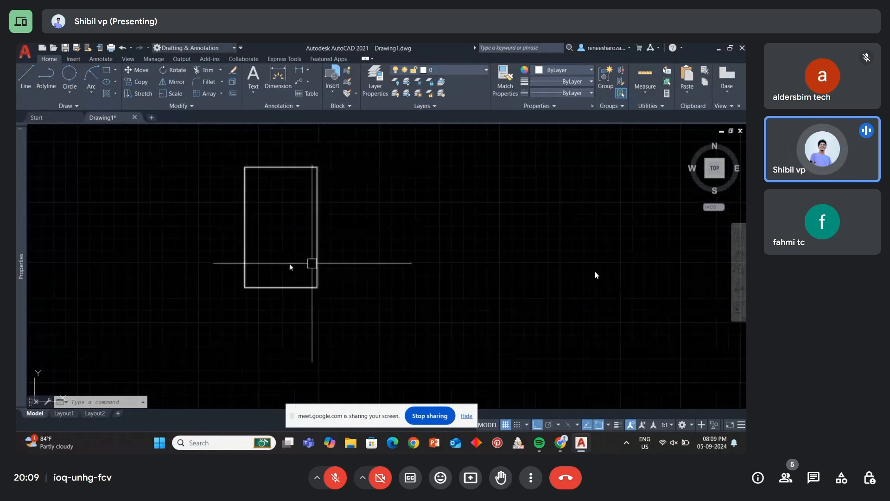
pyautogui.click(281, 167)
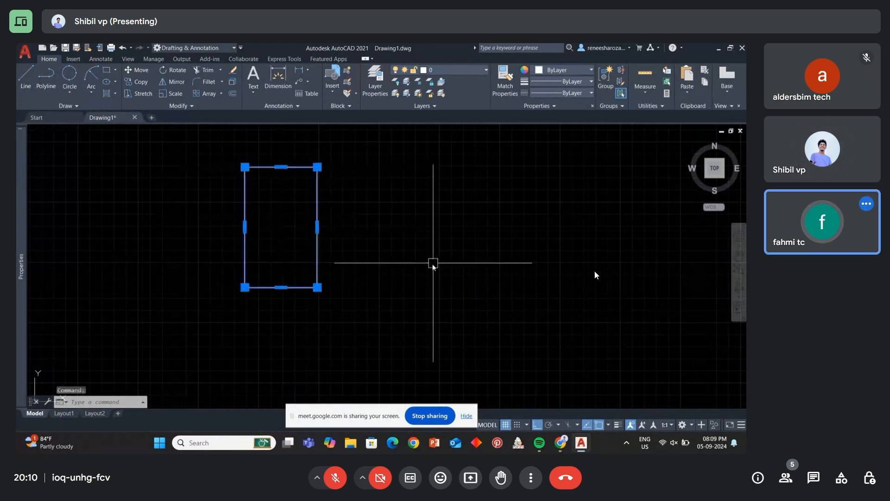
pyautogui.moveTo(408, 269); pyautogui.dragTo(384, 278, button='middle')
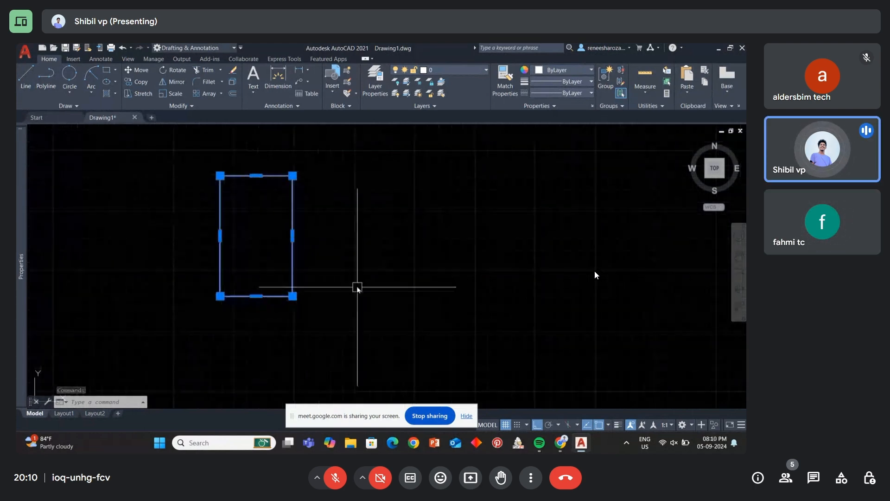
pyautogui.scroll(-2, 350, 291)
pyautogui.click(340, 314)
pyautogui.click(268, 272)
pyautogui.click(276, 274)
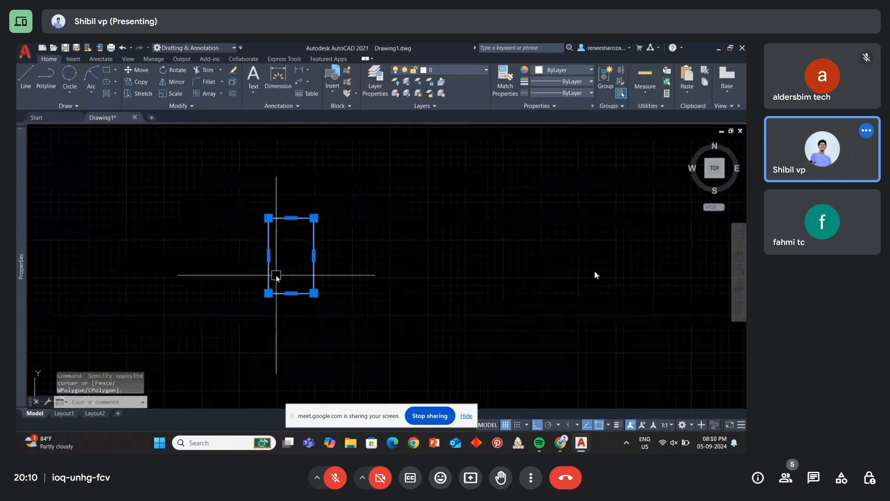
pyautogui.press('Escape')
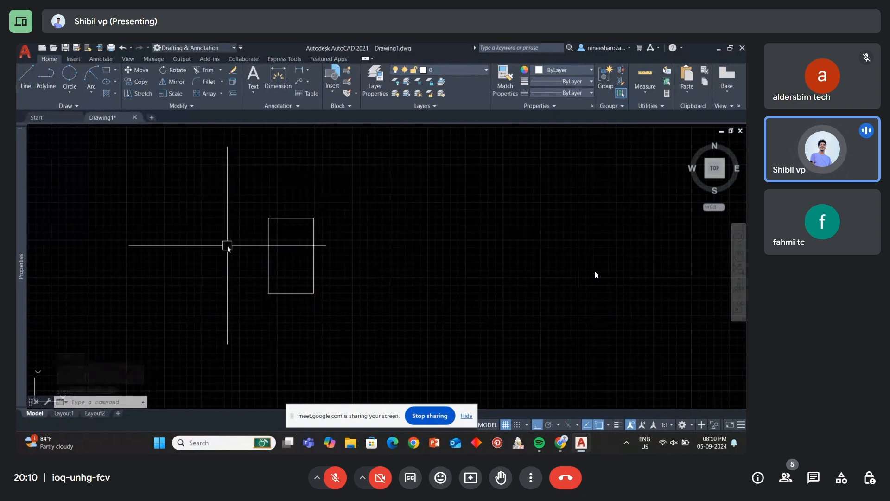
# - Draw a rectangle with the Dimensions option, length 200 and width 100, in the empty space right of the 300 by 500 rectangle
pyautogui.scroll(-2, 162, 285)
pyautogui.moveTo(157, 290); pyautogui.dragTo(148, 276, button='middle')
pyautogui.moveTo(268, 298); pyautogui.dragTo(222, 298, button='middle')
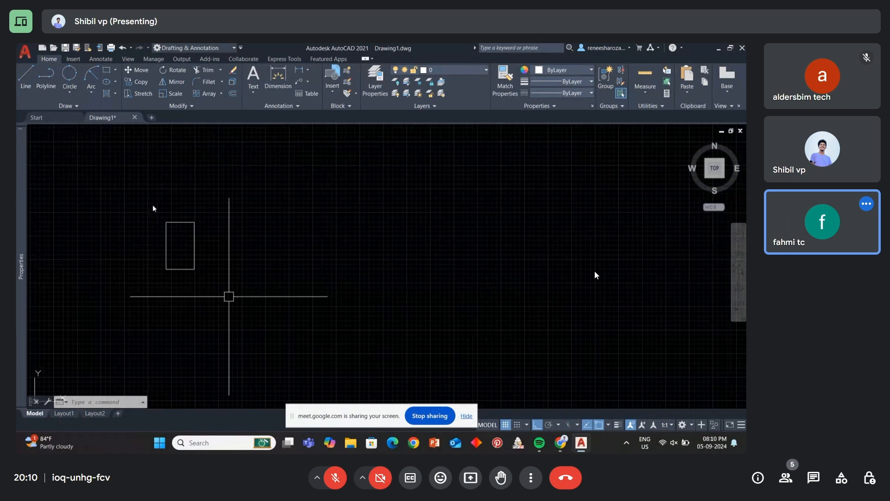
pyautogui.click(107, 70)
pyautogui.click(282, 219)
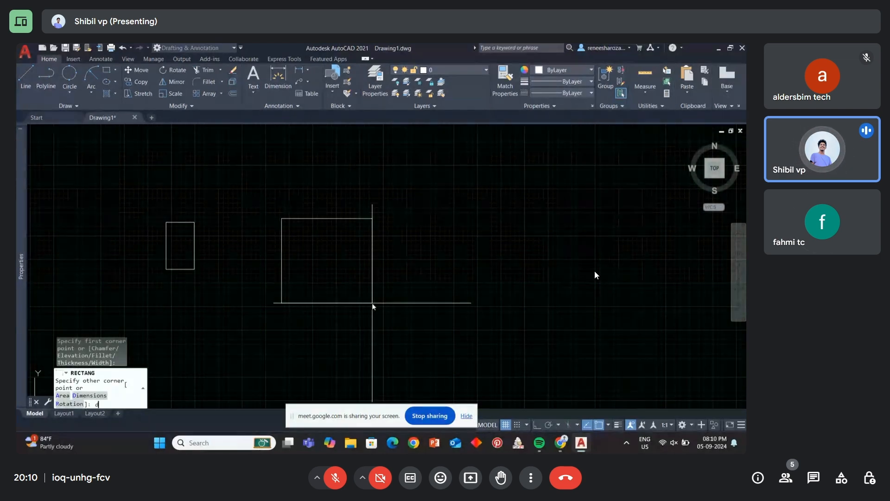
pyautogui.write('d')
pyautogui.press('Return')
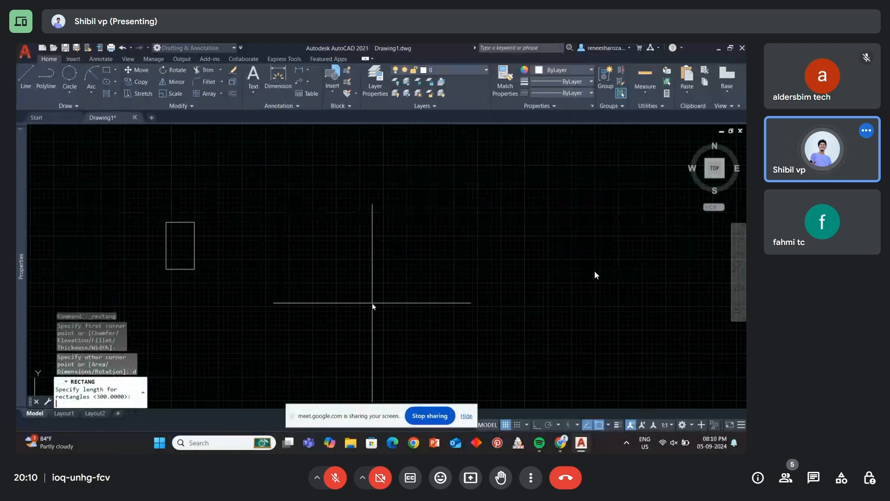
pyautogui.write('20')
pyautogui.press('Return')
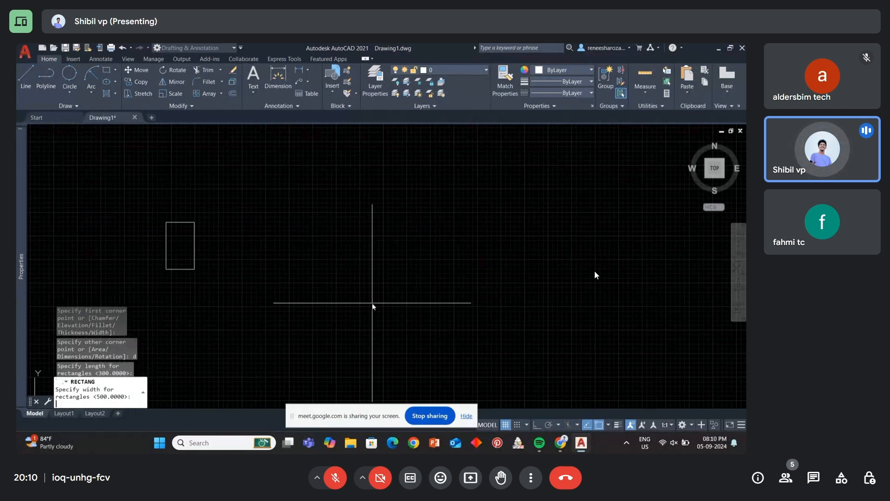
pyautogui.write('100')
pyautogui.press('Return')
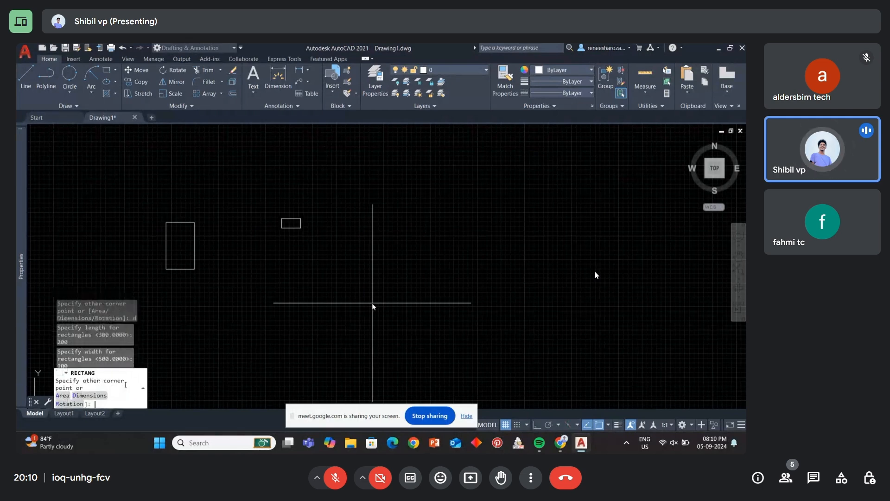
pyautogui.click(365, 301)
pyautogui.scroll(8, 283, 227)
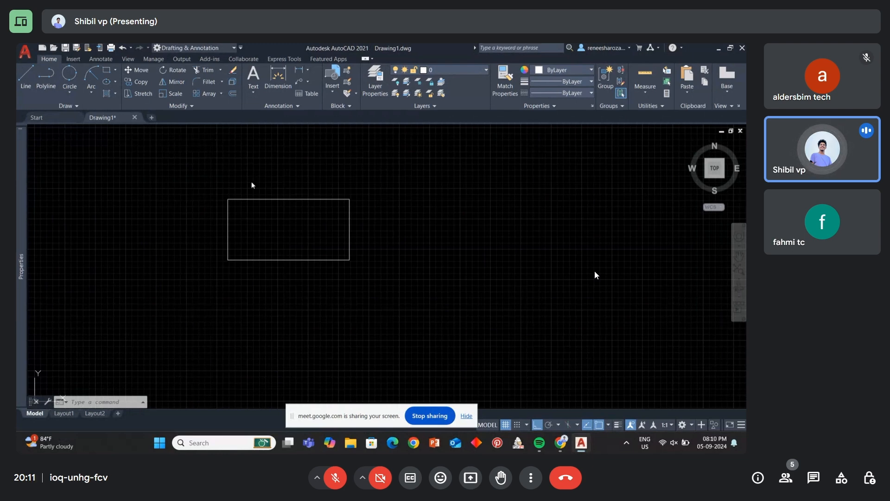
pyautogui.press('Escape')
pyautogui.press('Escape')
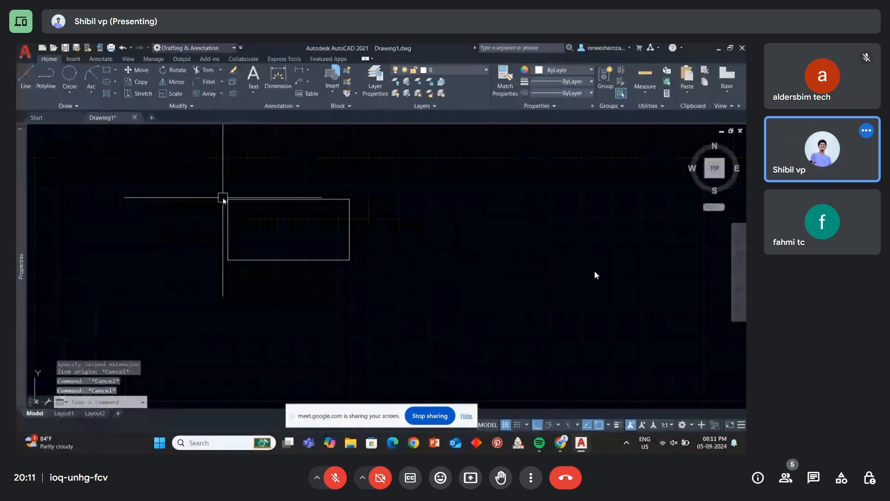
# - Look over the ellipse drawing methods and the shapes drawn so far: polylines, circles, arc, horizontal line and rectangles
pyautogui.click(117, 82)
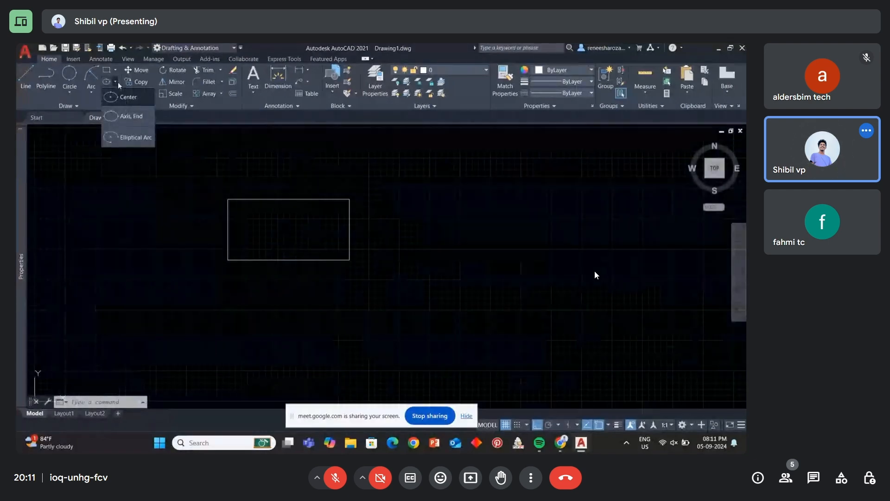
pyautogui.click(256, 54)
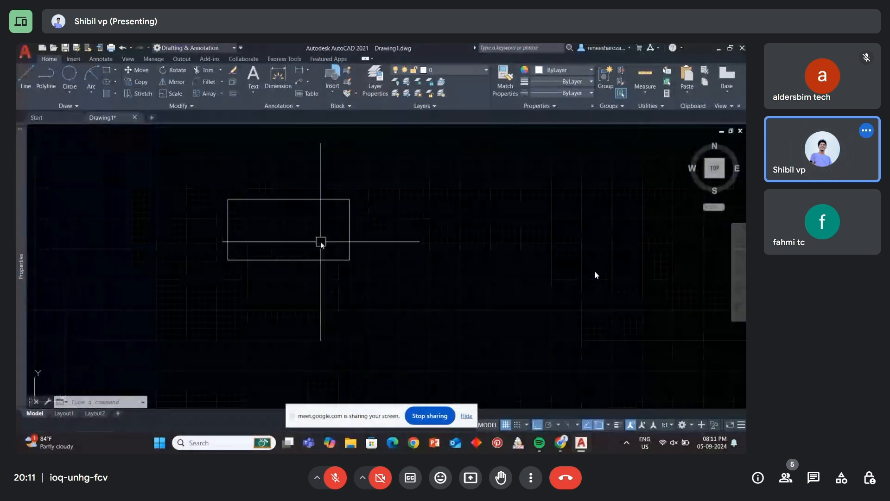
pyautogui.scroll(-2, 321, 242)
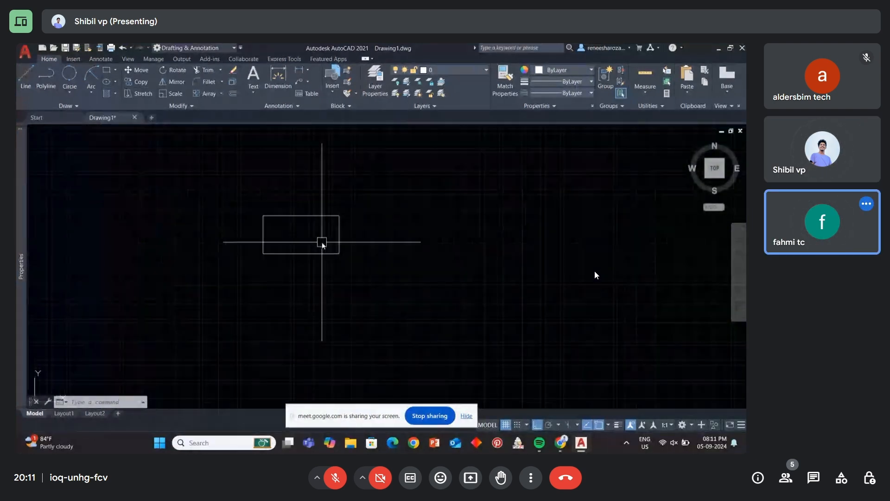
pyautogui.scroll(-5, 322, 242)
pyautogui.scroll(-4, 312, 266)
pyautogui.scroll(-2, 326, 281)
pyautogui.moveTo(327, 282); pyautogui.dragTo(342, 212, button='middle')
pyautogui.scroll(2, 358, 309)
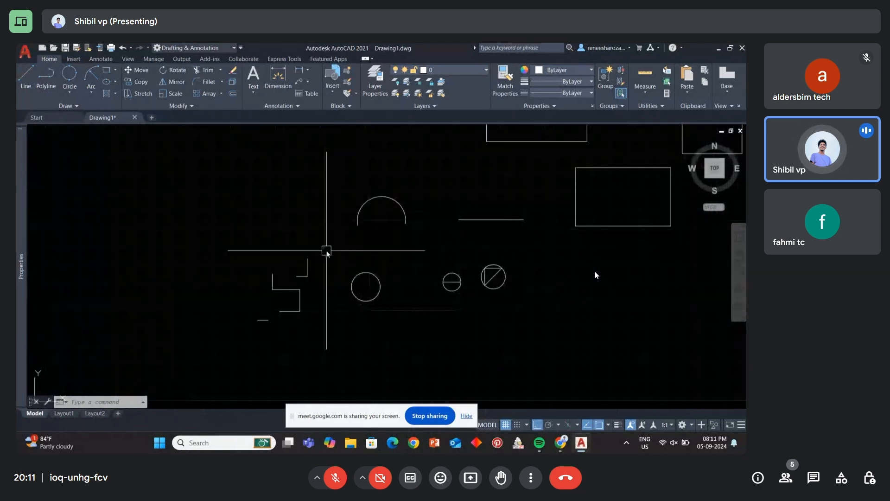
pyautogui.moveTo(326, 250); pyautogui.dragTo(255, 250, button='middle')
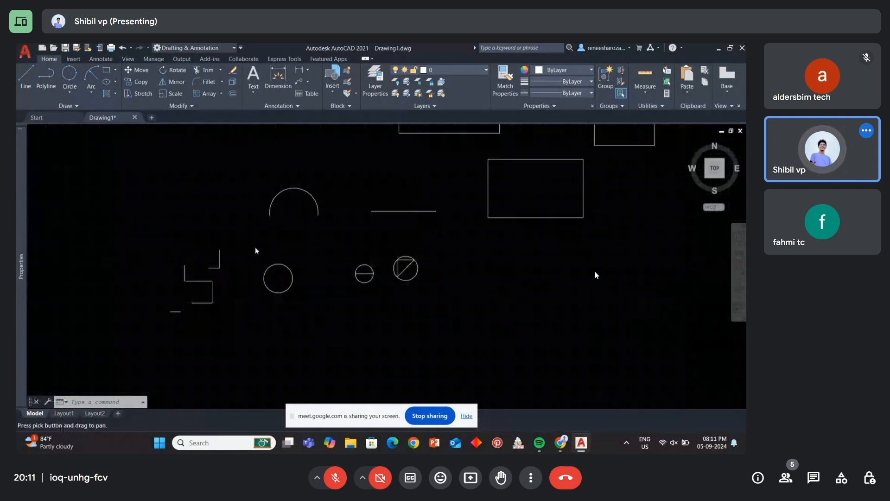
pyautogui.scroll(2, 255, 248)
pyautogui.scroll(-2, 252, 282)
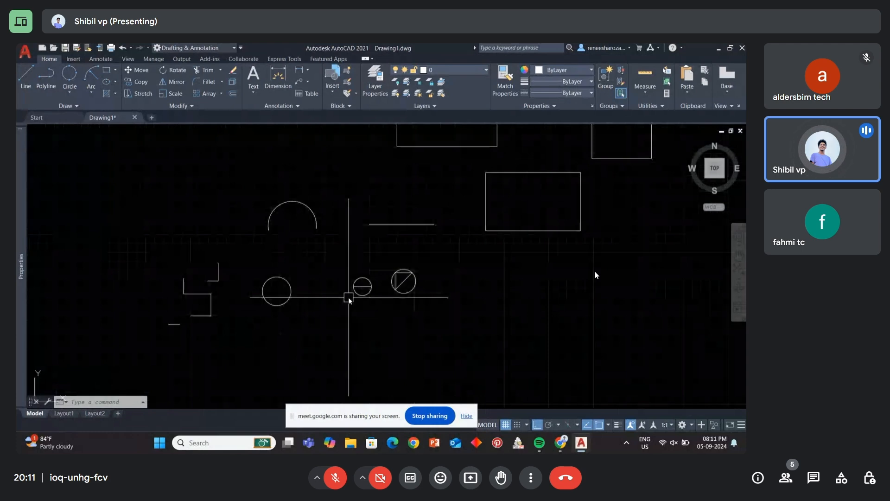
# - Examine the arc up close, selecting it to inspect its grips, clear the selection, and view the surrounding shapes
pyautogui.scroll(2, 348, 298)
pyautogui.click(206, 248)
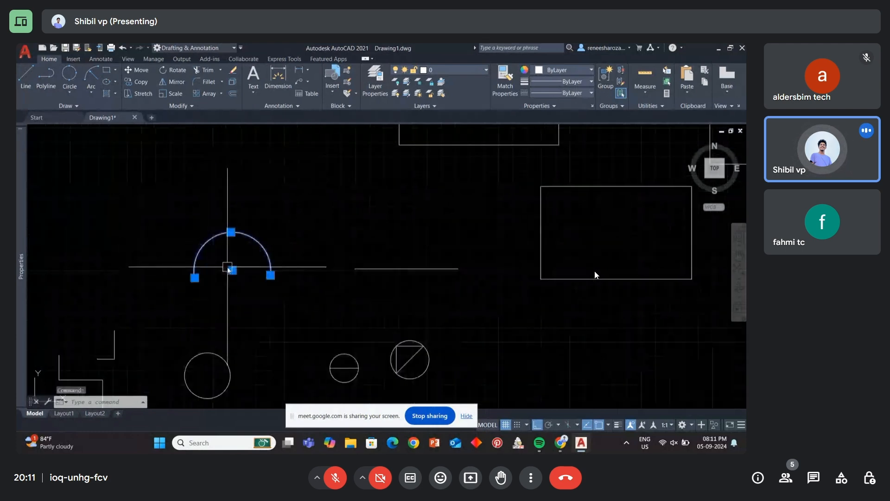
pyautogui.press('Escape')
pyautogui.press('Escape')
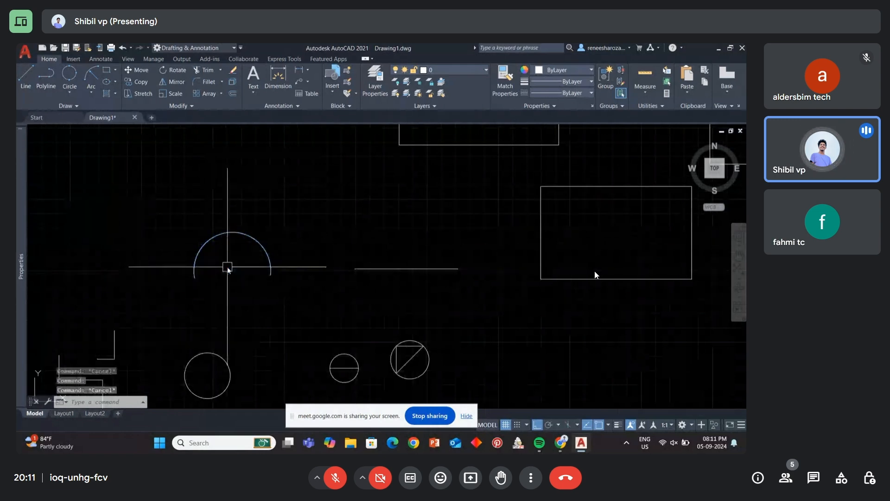
pyautogui.scroll(2, 210, 277)
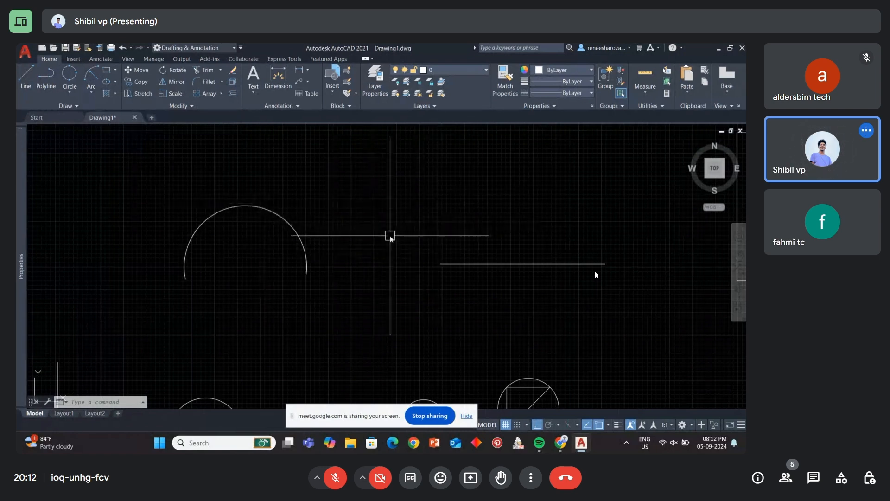
pyautogui.scroll(-2, 390, 237)
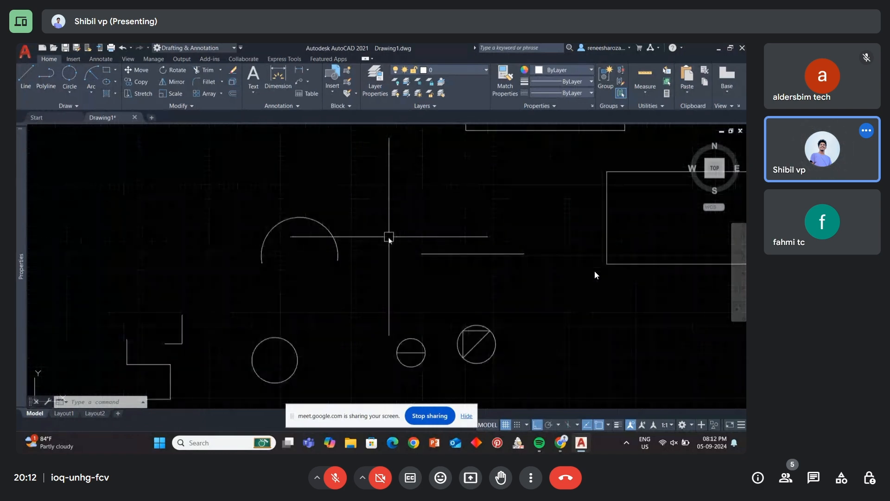
pyautogui.moveTo(388, 237); pyautogui.dragTo(297, 282, button='middle')
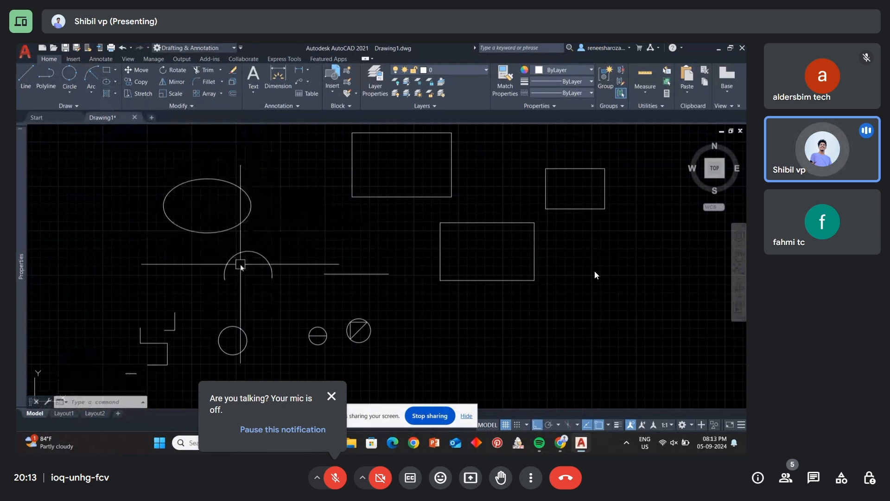
pyautogui.click(253, 177)
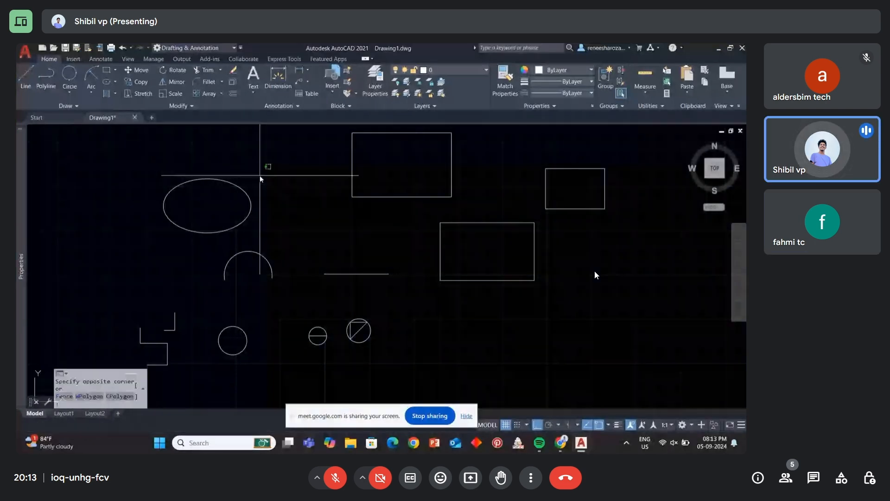
pyautogui.click(248, 238)
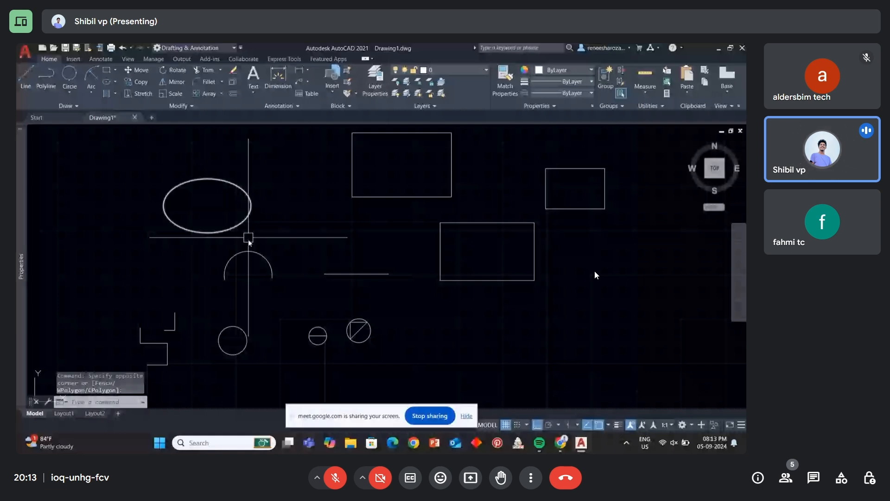
# - Draw four horizontal construction lines with XLINE's Hor option, spaced one above another over the existing shapes
pyautogui.scroll(-2, 249, 240)
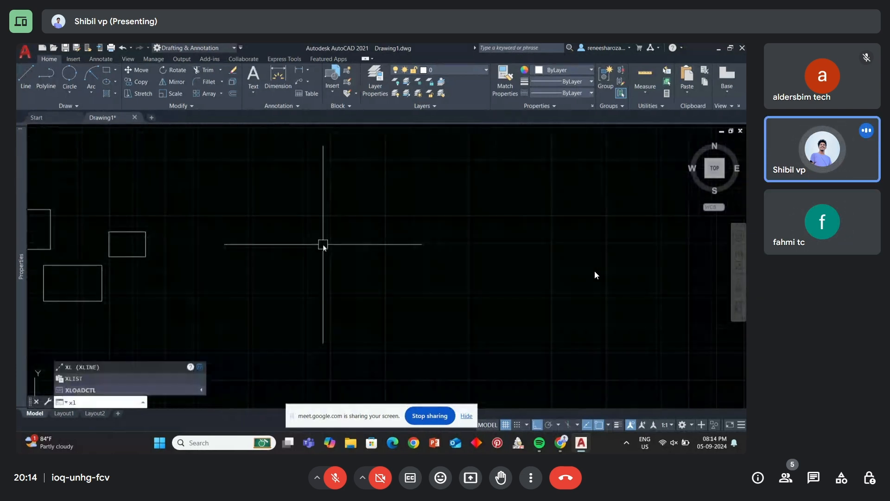
pyautogui.press('Return')
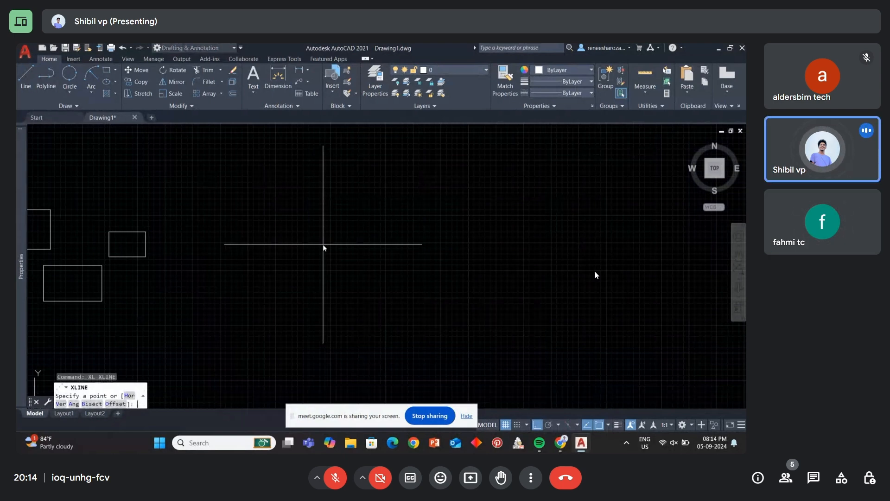
pyautogui.write('h')
pyautogui.press('Return')
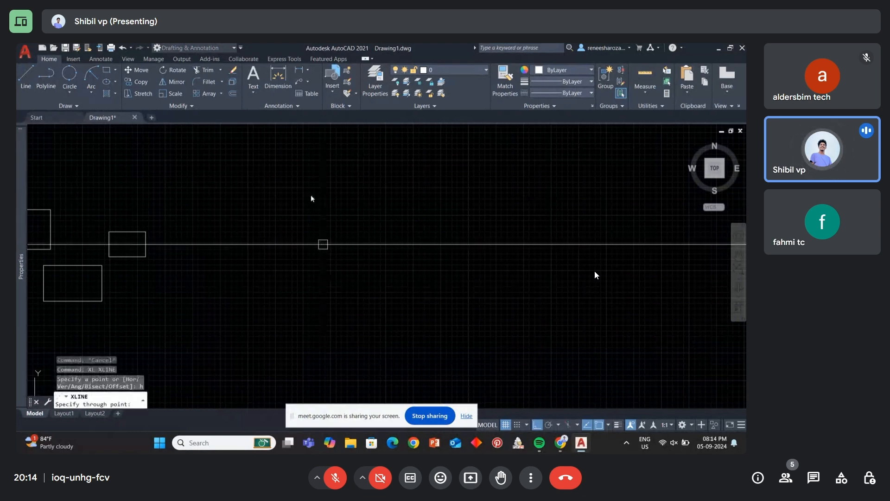
pyautogui.scroll(-2, 322, 264)
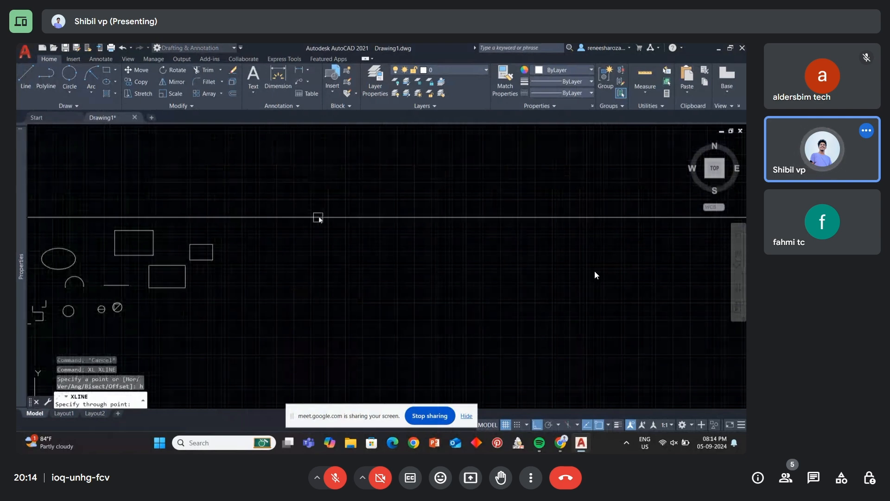
pyautogui.moveTo(319, 191); pyautogui.dragTo(331, 222, button='middle')
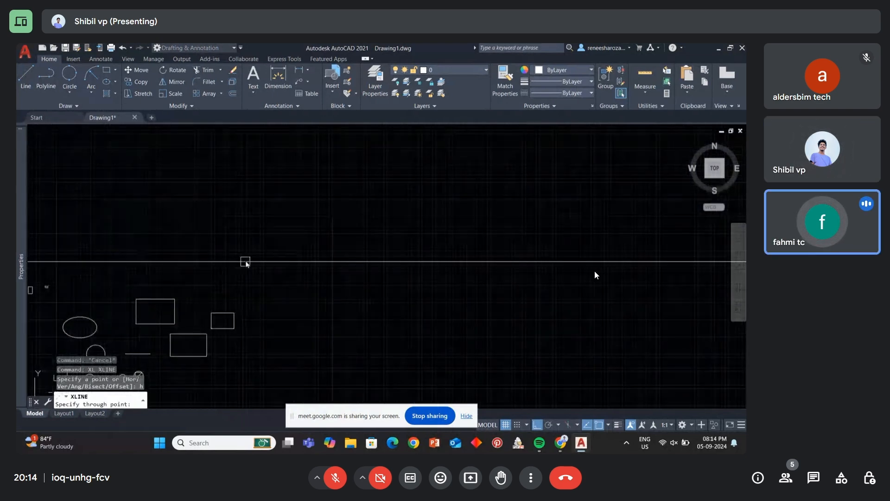
pyautogui.moveTo(244, 260); pyautogui.dragTo(313, 250, button='middle')
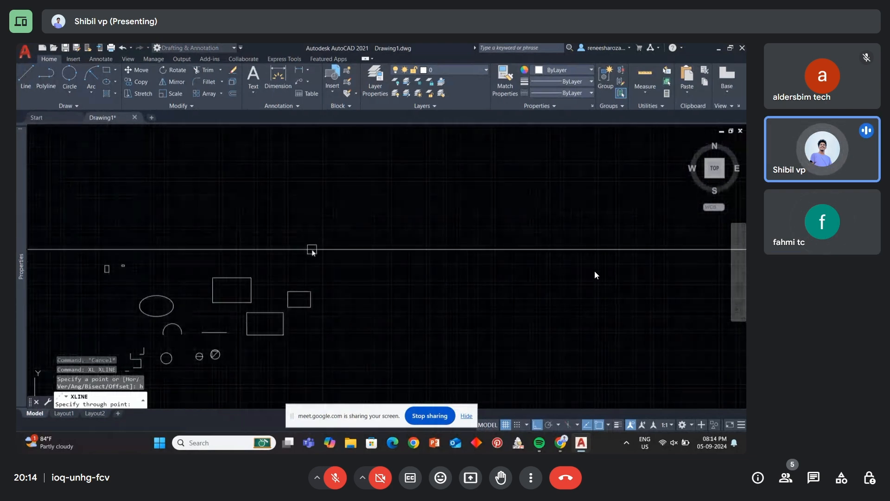
pyautogui.click(312, 249)
pyautogui.click(312, 231)
pyautogui.click(307, 203)
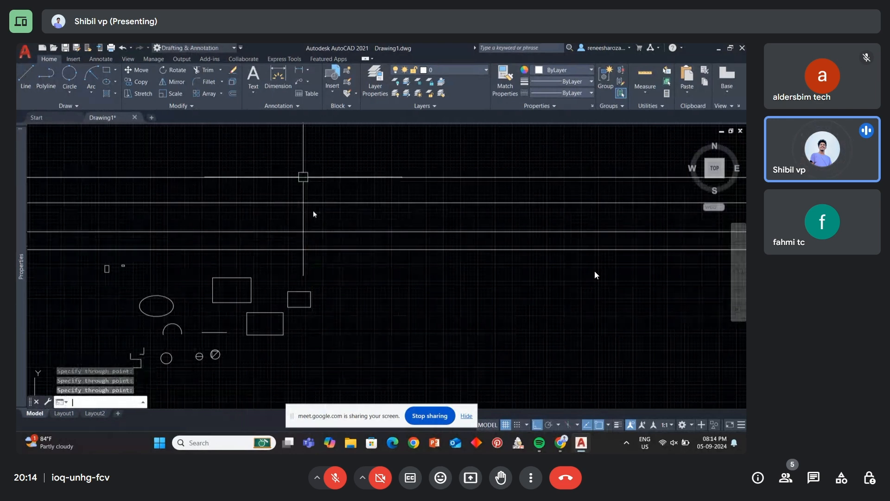
pyautogui.press('Return')
# - Draw five vertical construction lines with XLINE's Ver option, crossing the horizontal ones to the right of the existing shapes
pyautogui.press('Return')
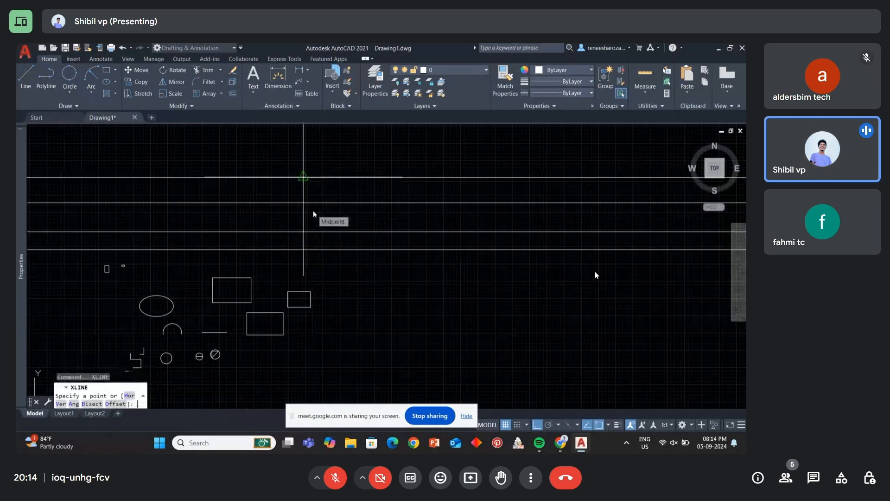
pyautogui.write('v')
pyautogui.press('Return')
pyautogui.click(363, 253)
pyautogui.click(410, 242)
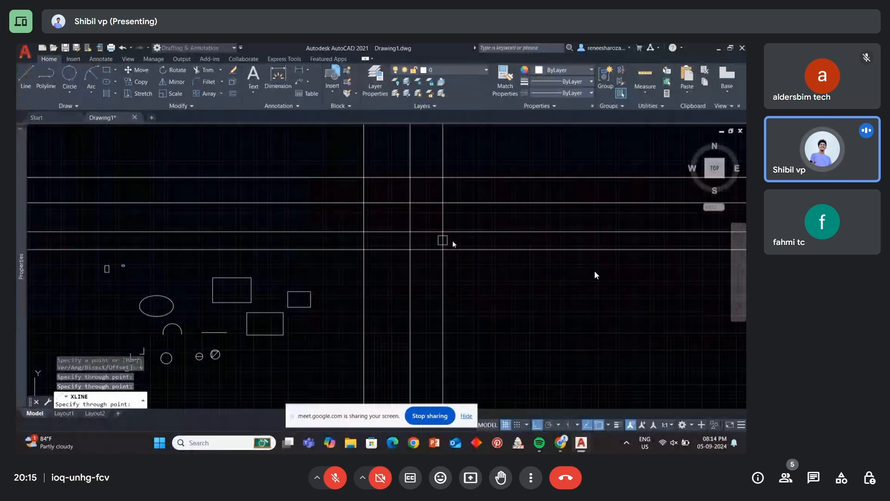
pyautogui.click(453, 242)
pyautogui.click(498, 241)
pyautogui.moveTo(542, 239); pyautogui.dragTo(459, 242, button='middle')
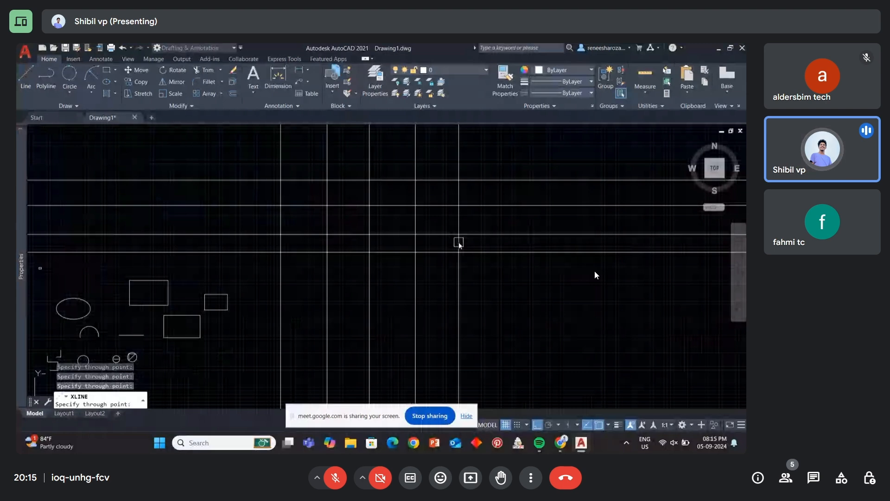
pyautogui.press('Return')
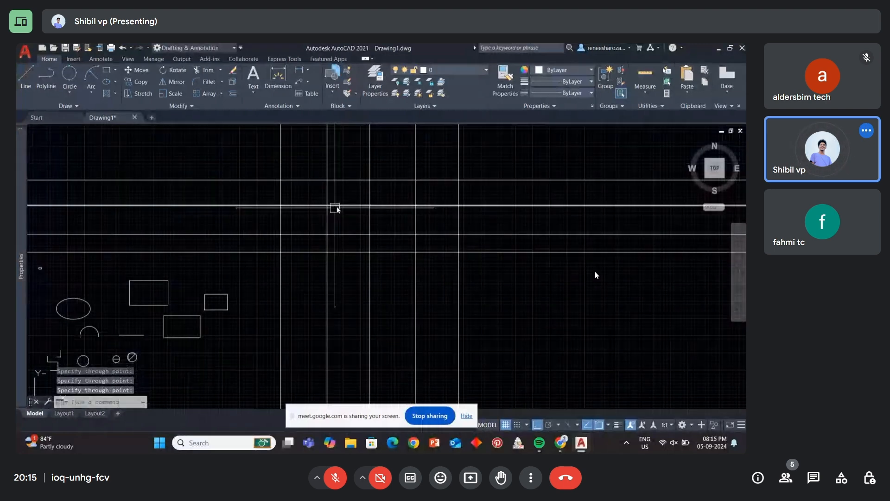
# - Trim the two inner horizontal construction lines between the first and second verticals and between the fourth and fifth verticals, using fence selections
pyautogui.scroll(2, 335, 207)
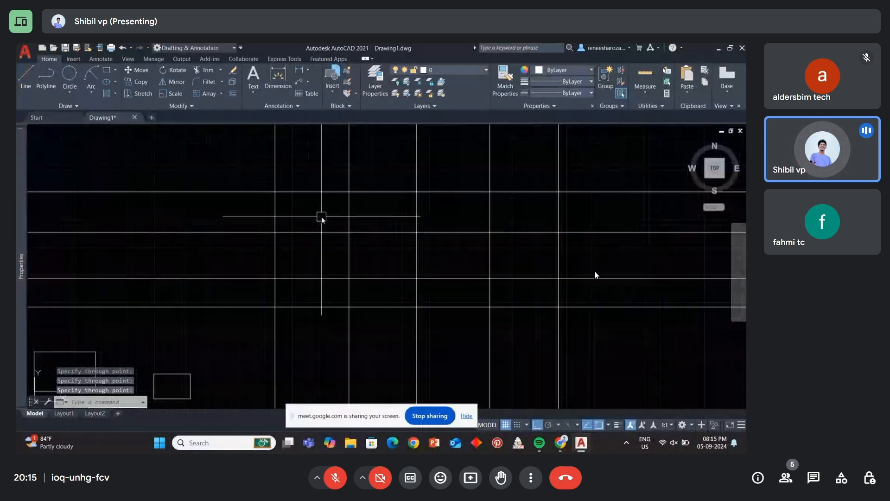
pyautogui.write('tr')
pyautogui.press('Return')
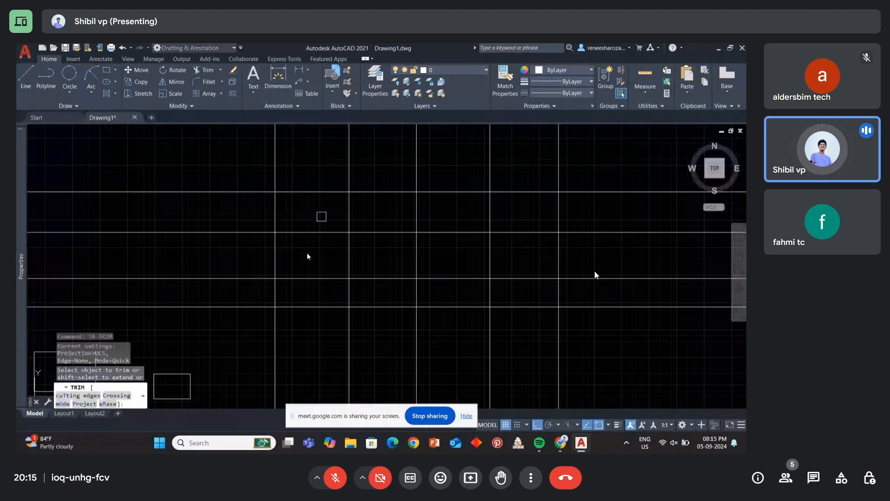
pyautogui.scroll(-2, 307, 254)
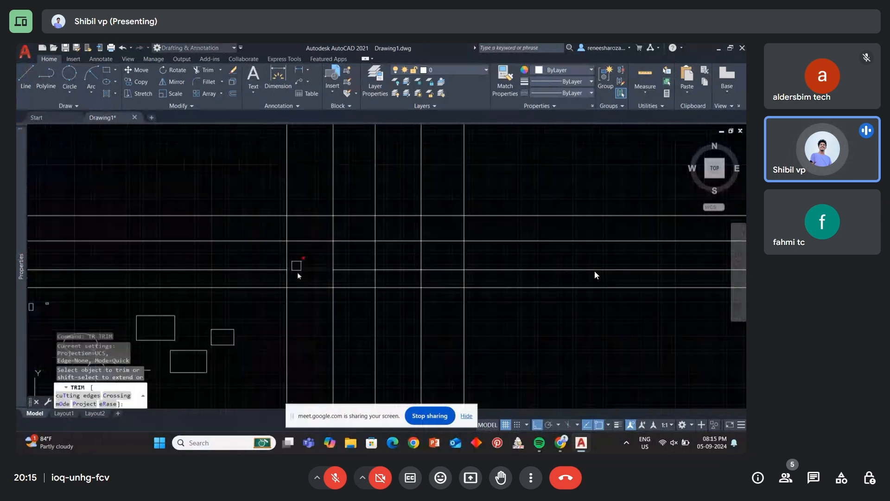
pyautogui.scroll(2, 277, 232)
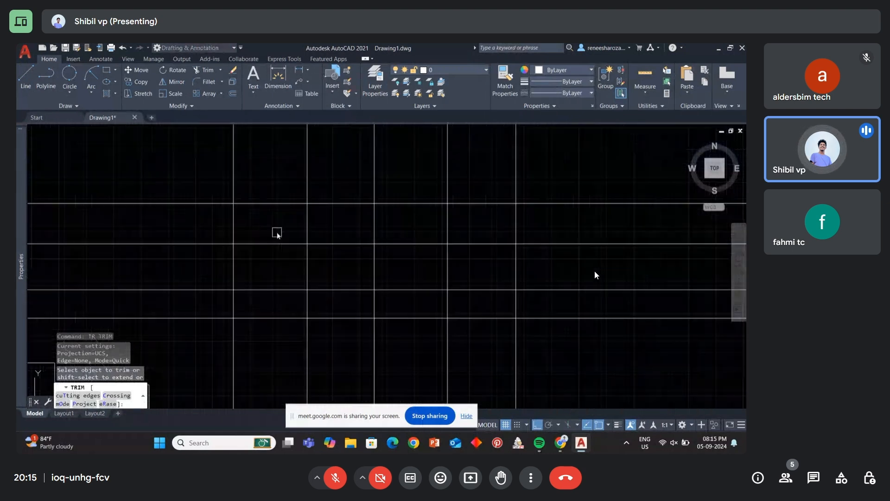
pyautogui.moveTo(277, 232); pyautogui.dragTo(278, 301)
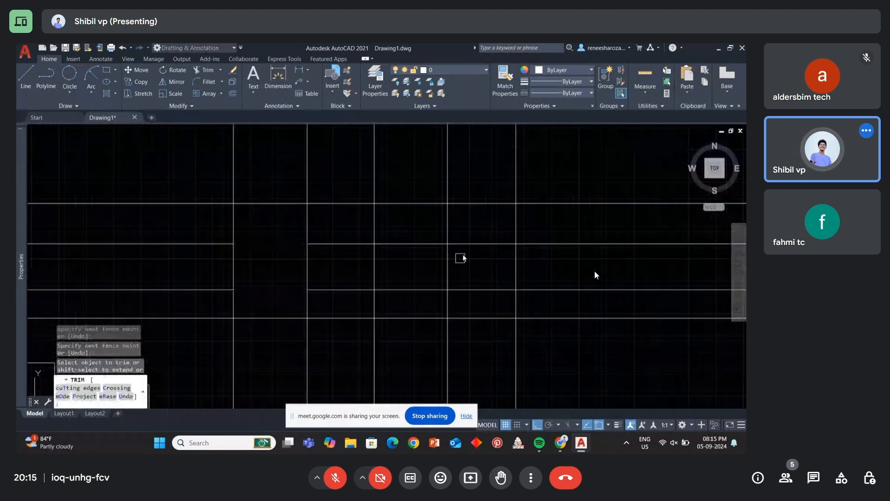
pyautogui.moveTo(477, 200); pyautogui.dragTo(479, 295)
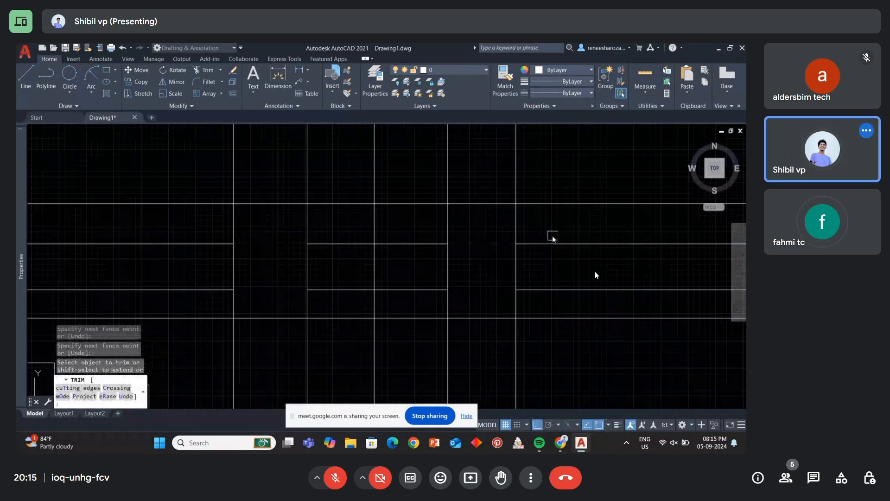
pyautogui.press('Return')
# - Select the whole grid of horizontal and vertical construction lines with a crossing window and delete it
pyautogui.scroll(-2, 465, 286)
pyautogui.moveTo(465, 287); pyautogui.dragTo(412, 272, button='middle')
pyautogui.click(462, 311)
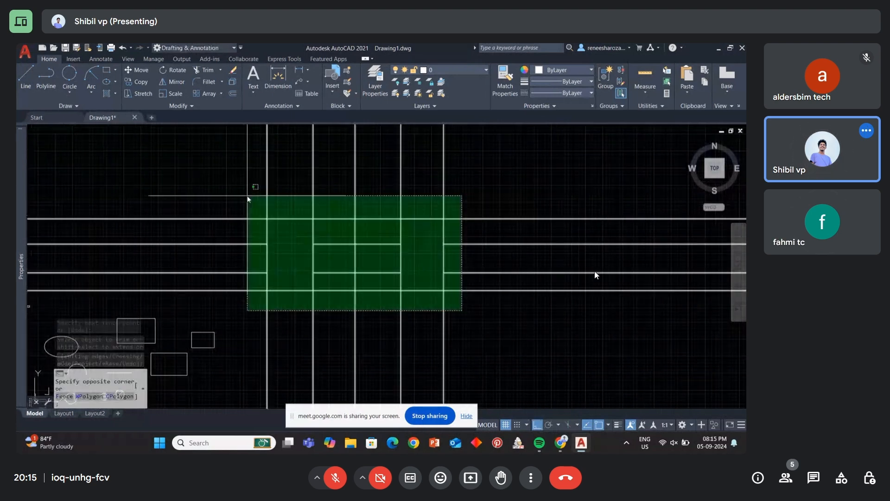
pyautogui.click(247, 197)
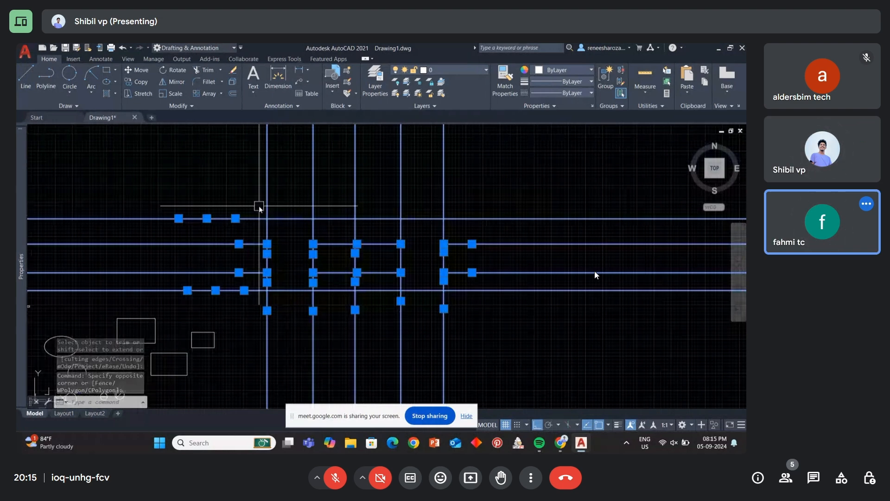
pyautogui.press('Delete')
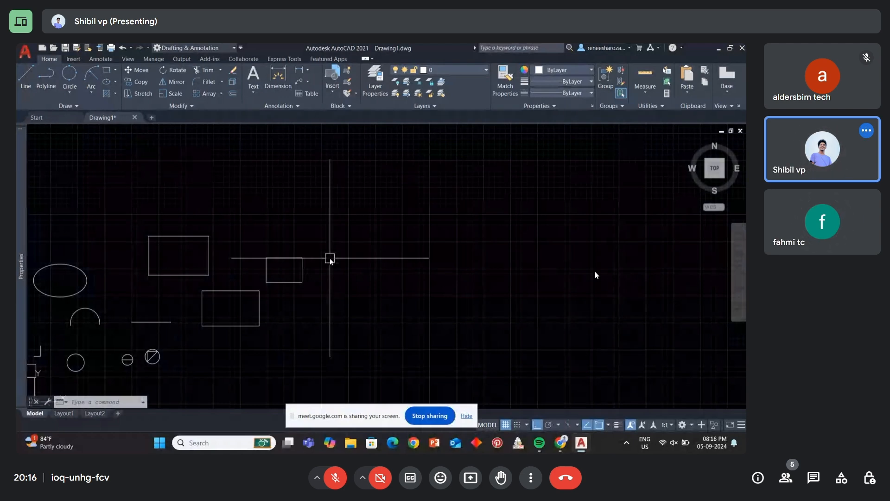
# - Select all the remaining practice shapes with a crossing window and delete them
pyautogui.scroll(-2, 341, 247)
pyautogui.moveTo(343, 247); pyautogui.dragTo(379, 250, button='middle')
pyautogui.click(408, 189)
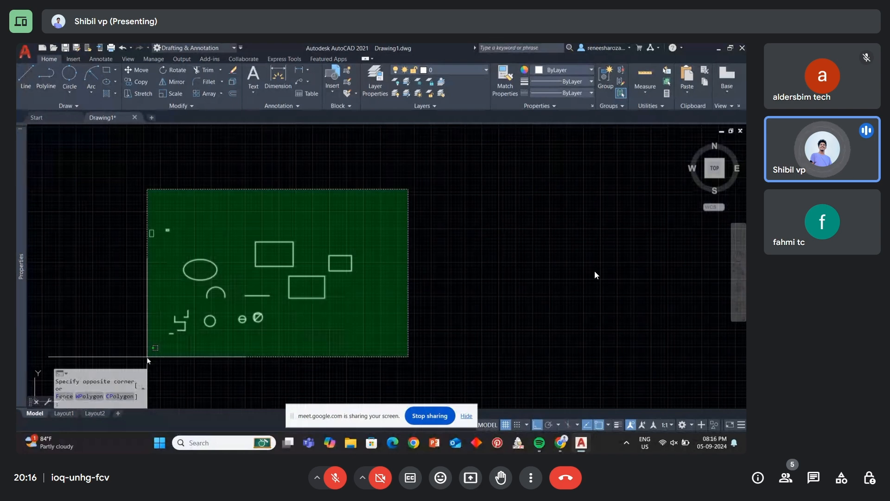
pyautogui.click(148, 357)
pyautogui.rightClick(131, 312)
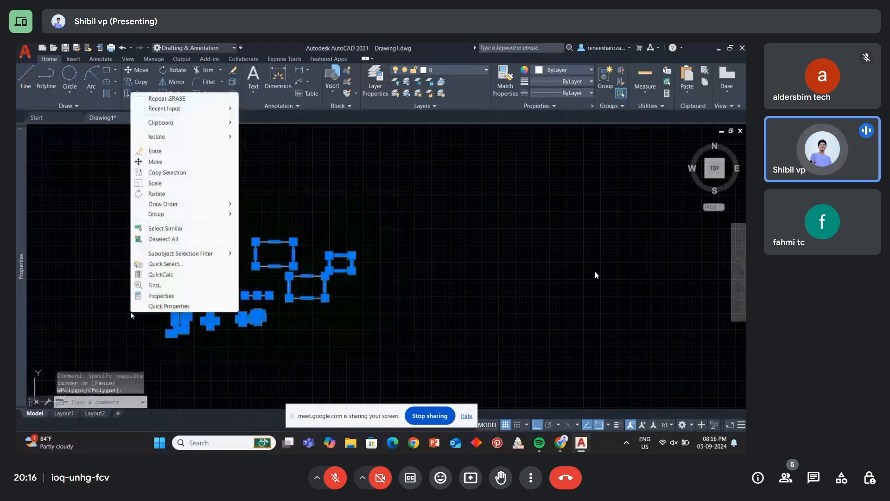
pyautogui.click(272, 295)
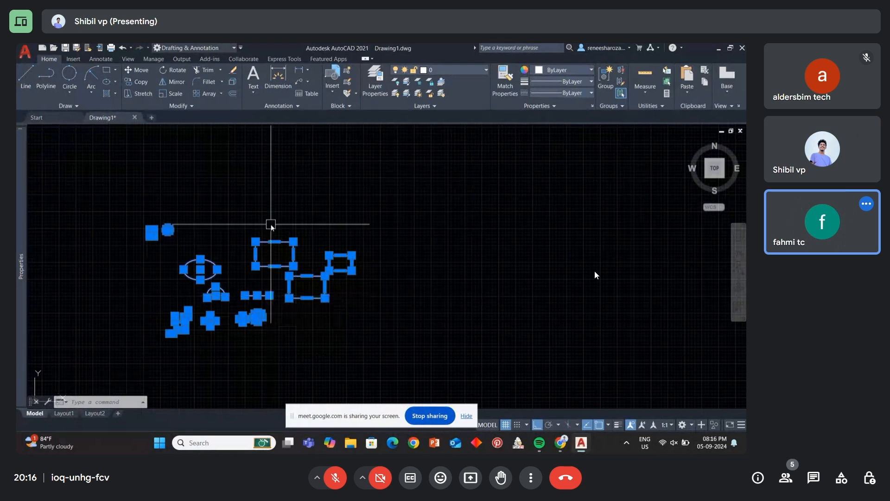
pyautogui.press('Delete')
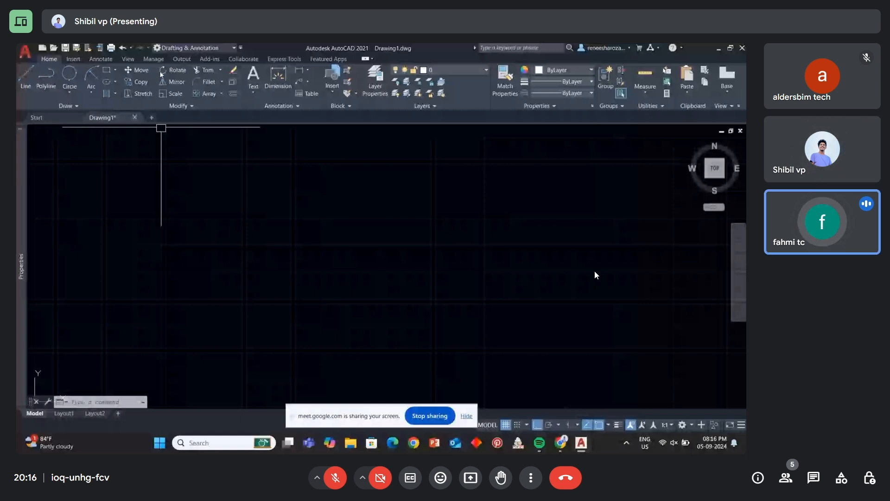
# - Draw a horizontal line about 11027 units long in the empty drawing, up from the origin and to its right
pyautogui.click(220, 70)
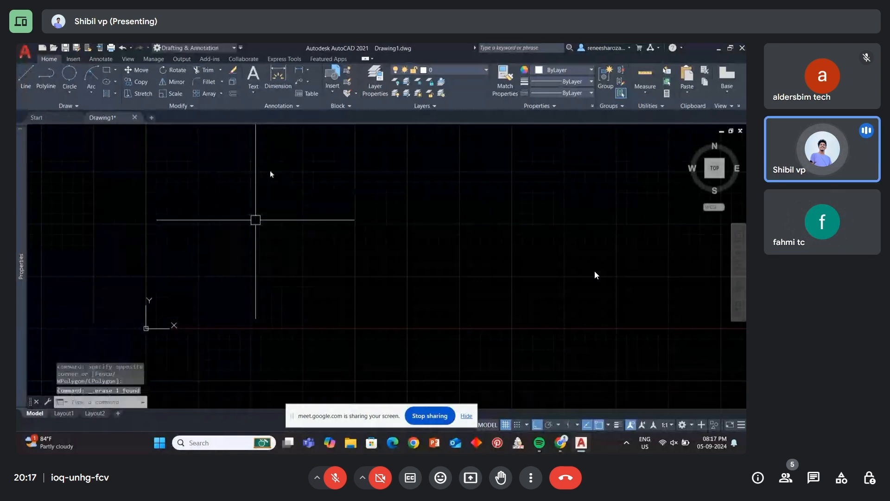
pyautogui.moveTo(256, 217); pyautogui.dragTo(284, 212, button='middle')
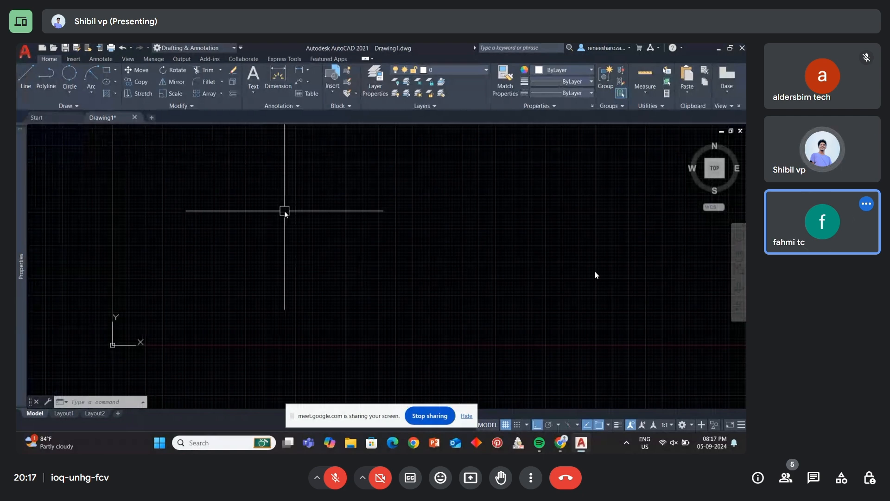
pyautogui.write('l')
pyautogui.press('Return')
pyautogui.click(234, 241)
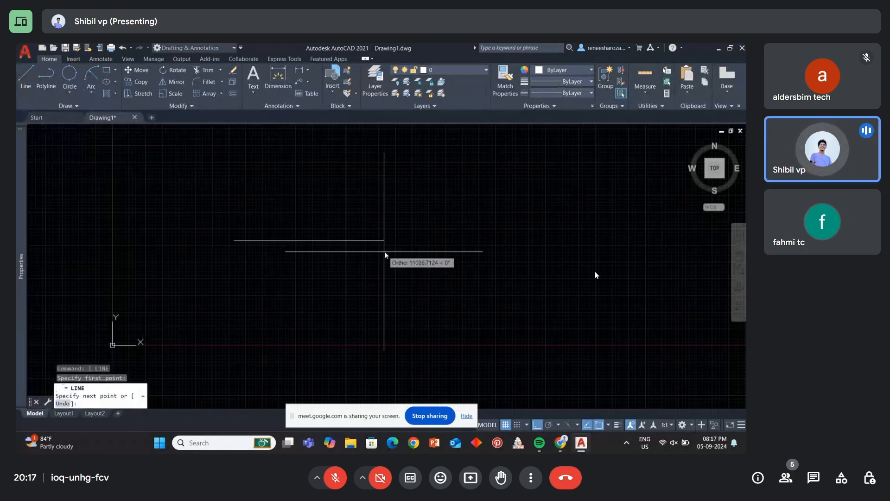
pyautogui.click(384, 253)
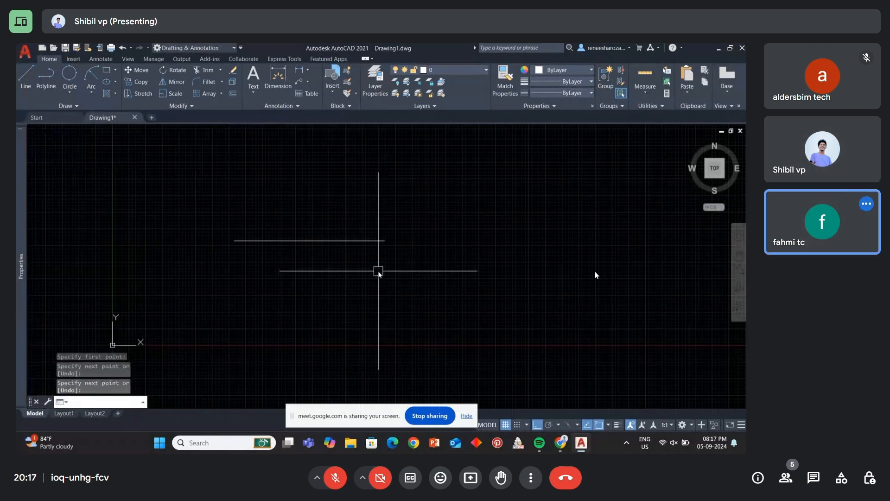
# - Draw an open U shape of three connected lines whose two vertical legs cross the horizontal line
pyautogui.write('l')
pyautogui.press('Return')
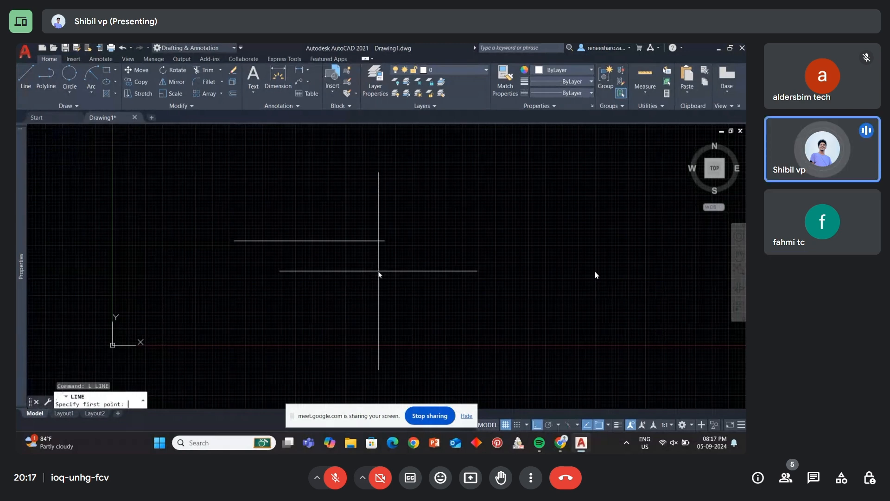
pyautogui.click(308, 189)
pyautogui.click(308, 289)
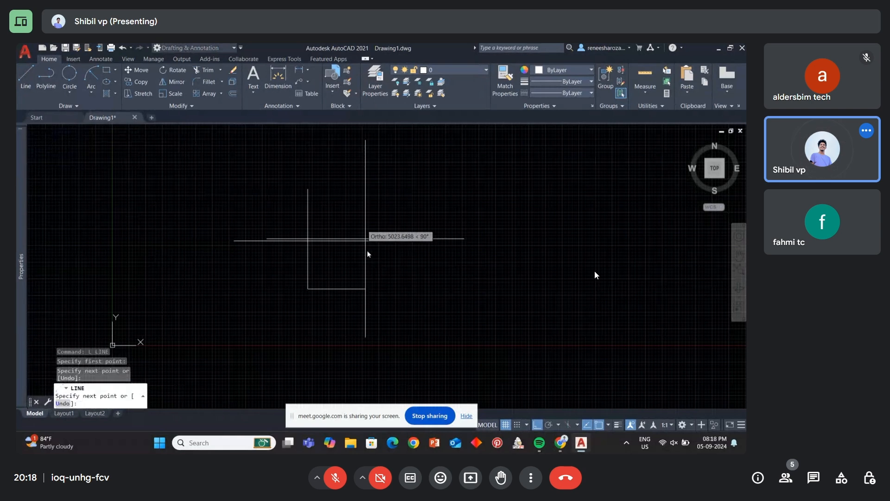
pyautogui.click(370, 289)
pyautogui.click(371, 199)
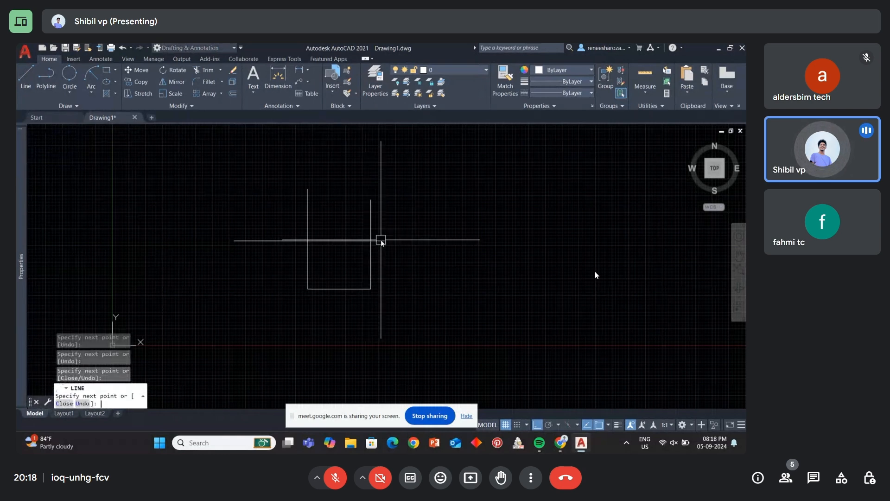
pyautogui.press('Return')
# - Trim away the part of the horizontal line between the two vertical legs of the U shape
pyautogui.scroll(1, 415, 301)
pyautogui.moveTo(491, 230); pyautogui.dragTo(515, 277, button='middle')
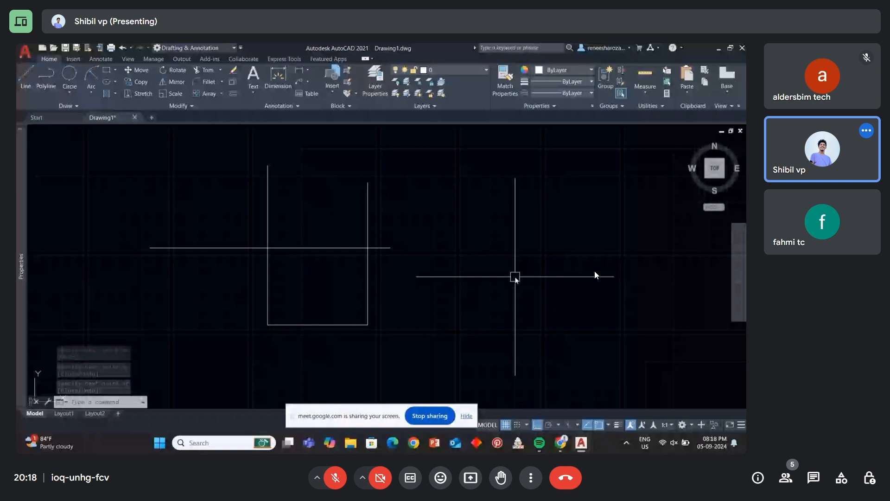
pyautogui.write('tr')
pyautogui.press('Return')
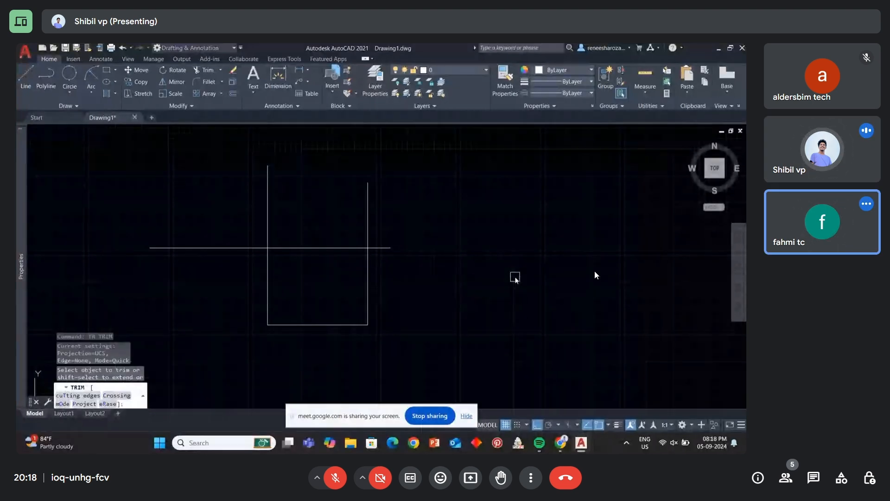
pyautogui.click(337, 249)
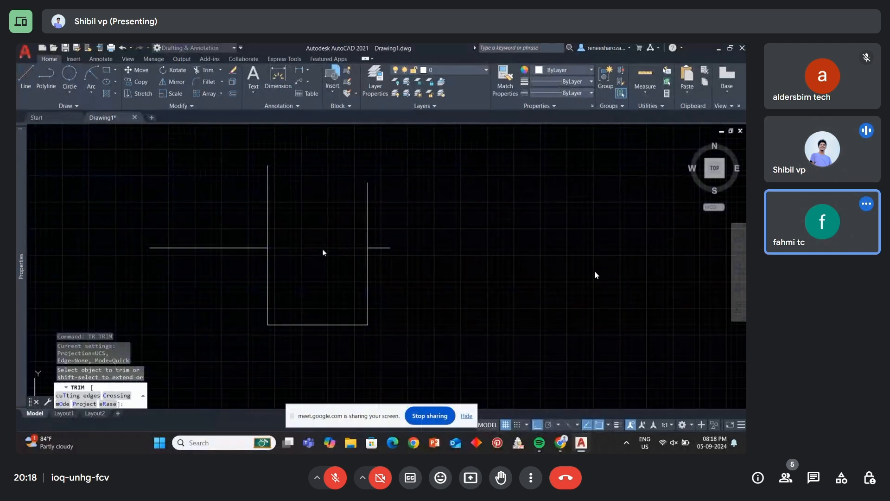
pyautogui.click(323, 250)
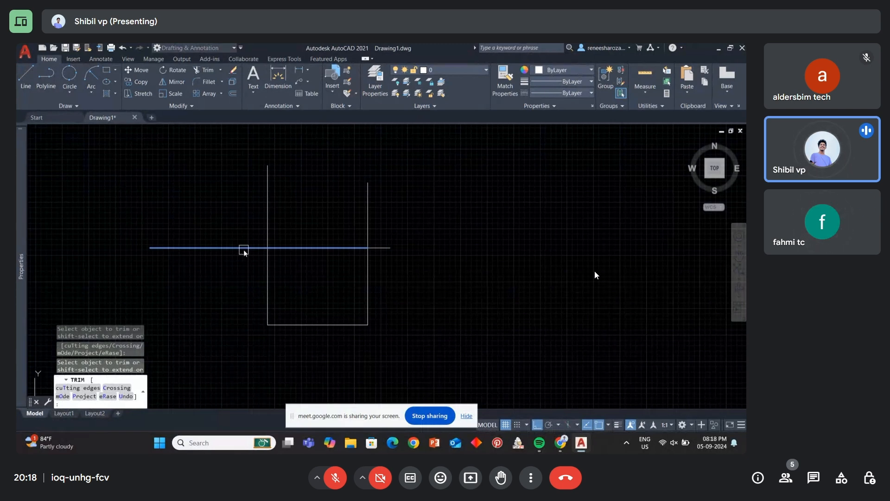
pyautogui.click(243, 249)
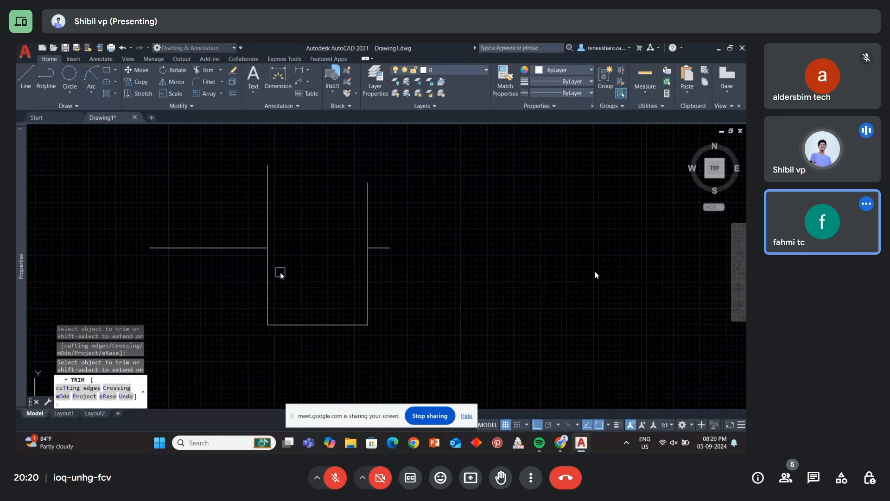
pyautogui.press('Return')
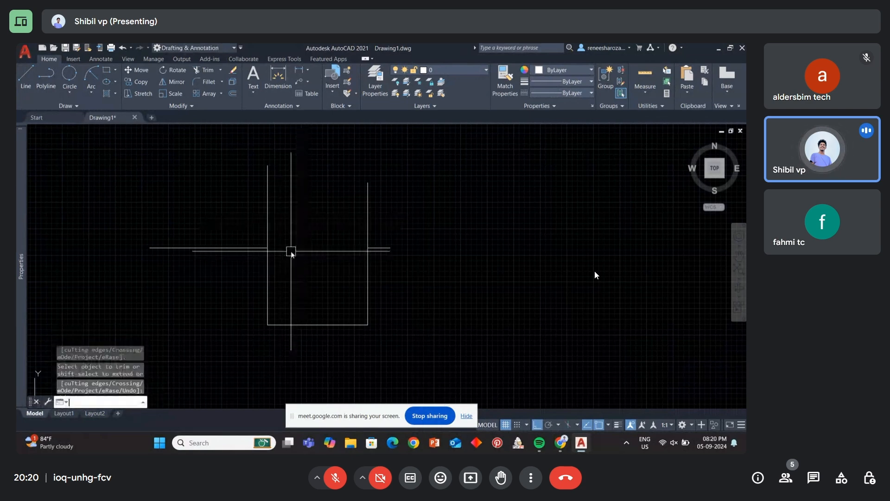
pyautogui.write('tr')
pyautogui.press('Return')
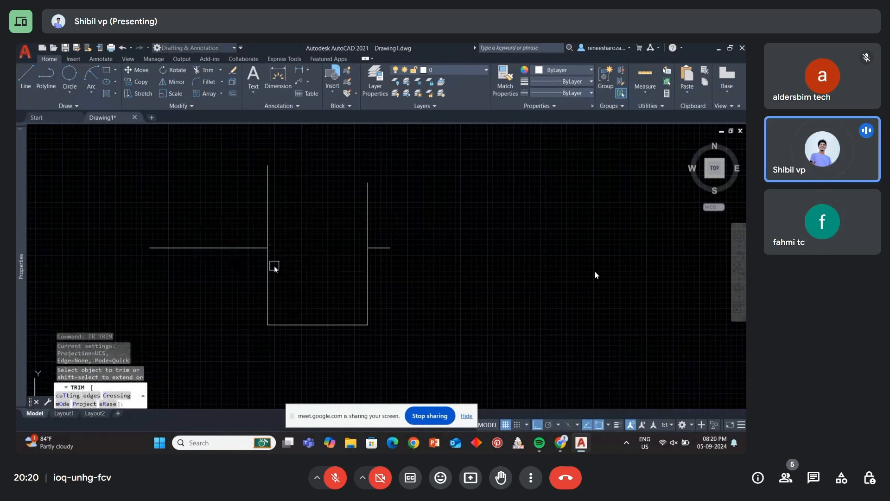
pyautogui.scroll(2, 280, 258)
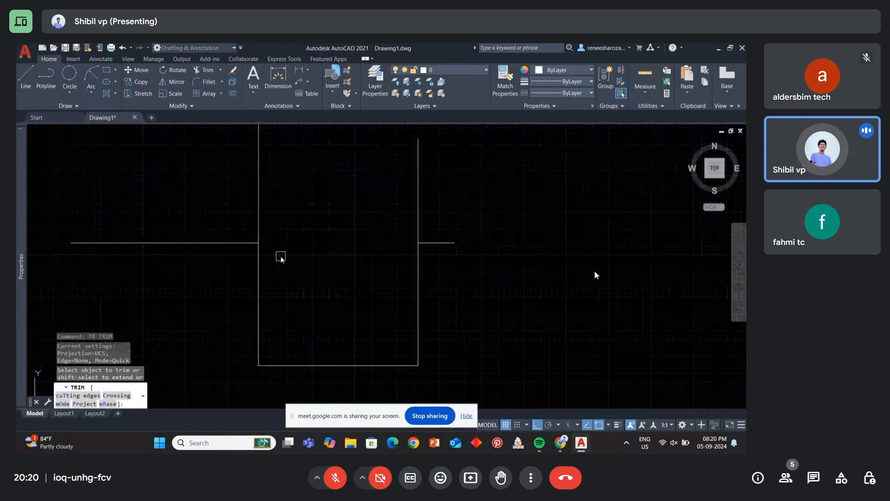
pyautogui.press('Escape')
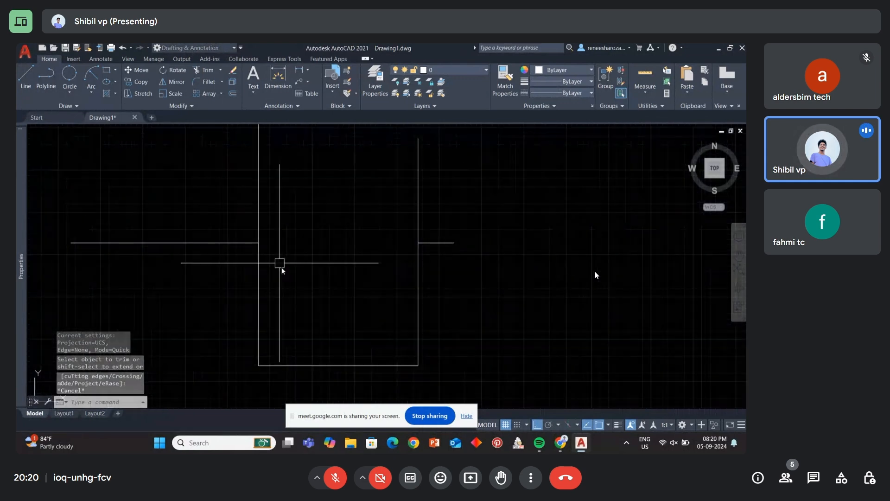
pyautogui.scroll(-2, 295, 277)
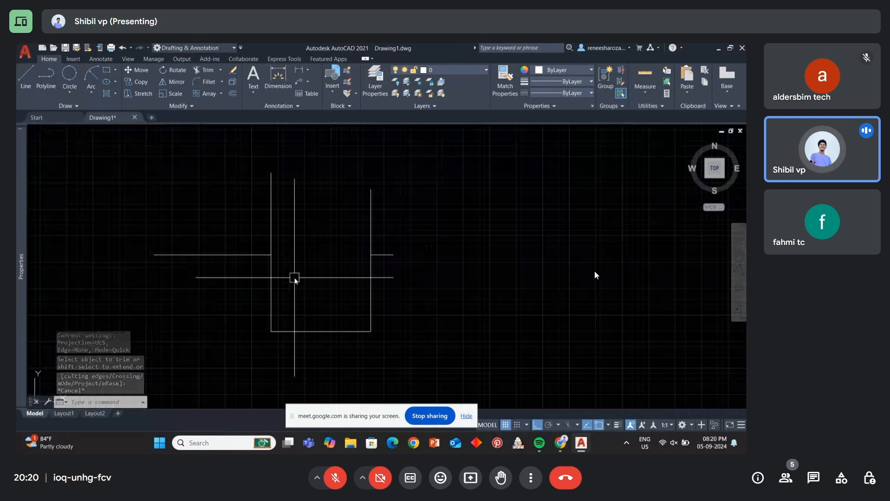
# - Use Trim to cut off the upper part of both vertical legs and remove all the remaining line segments
pyautogui.write('tr')
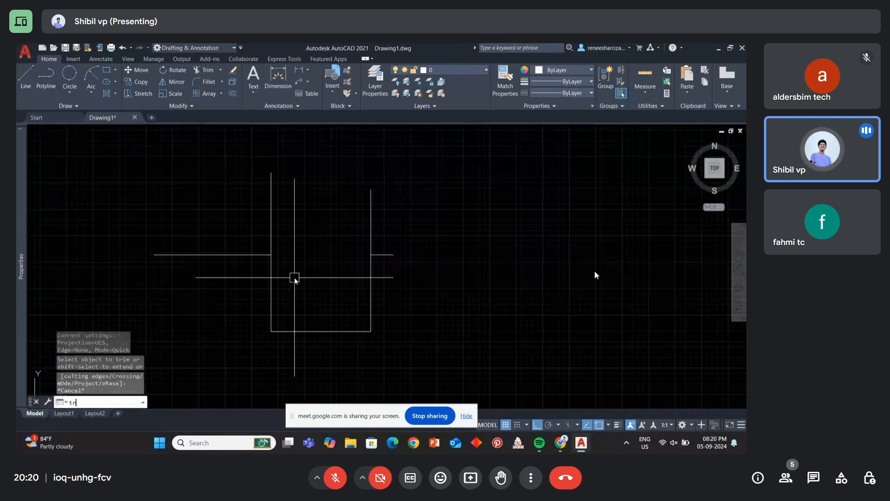
pyautogui.press('Return')
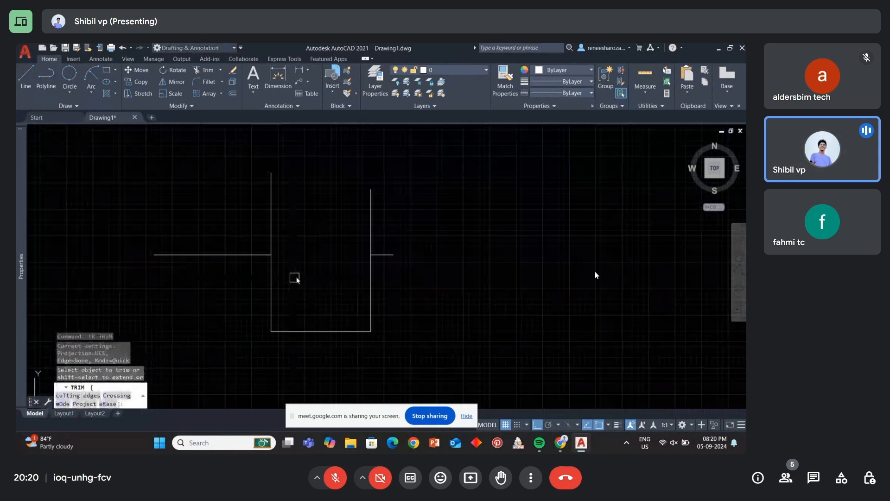
pyautogui.click(274, 217)
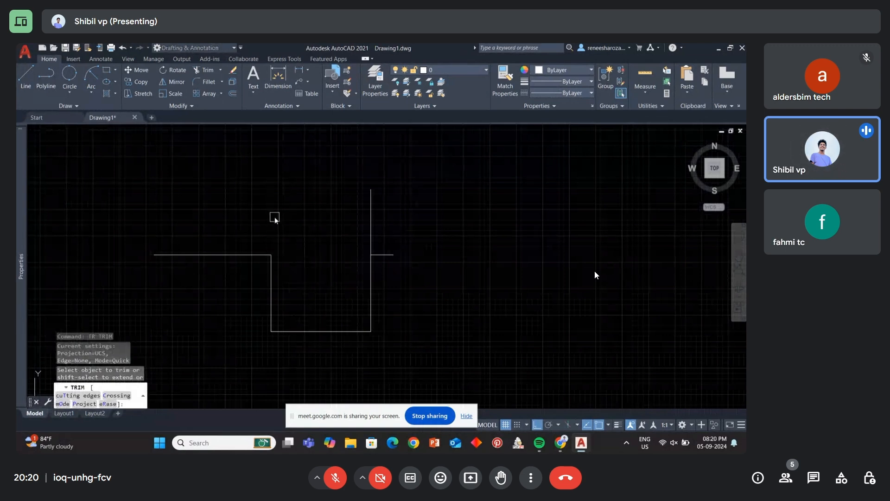
pyautogui.click(371, 223)
pyautogui.click(371, 274)
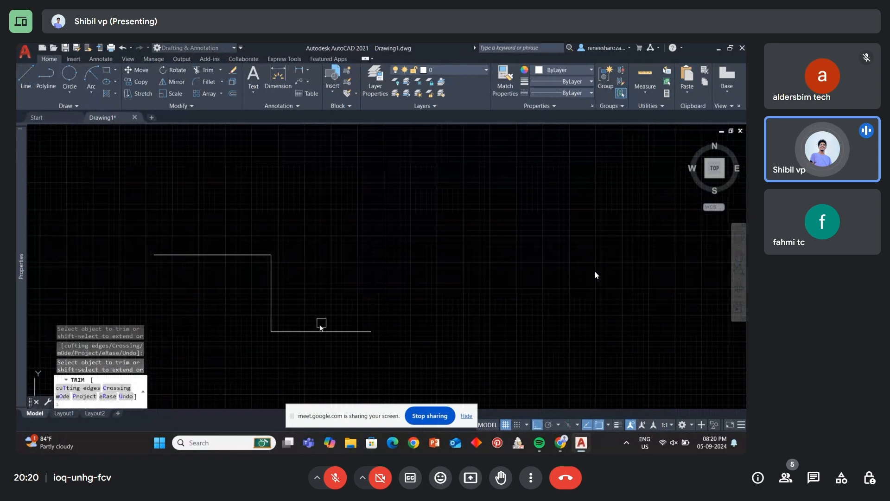
pyautogui.click(320, 324)
pyautogui.click(261, 255)
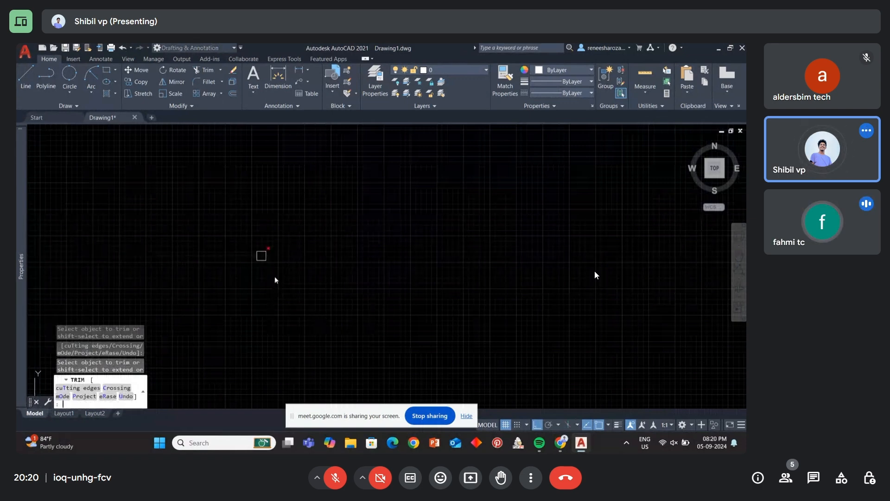
# - Undo the last trim and draw a vertical line just beyond the right end of the restored horizontal line
pyautogui.hotkey('ctrl', 'z')
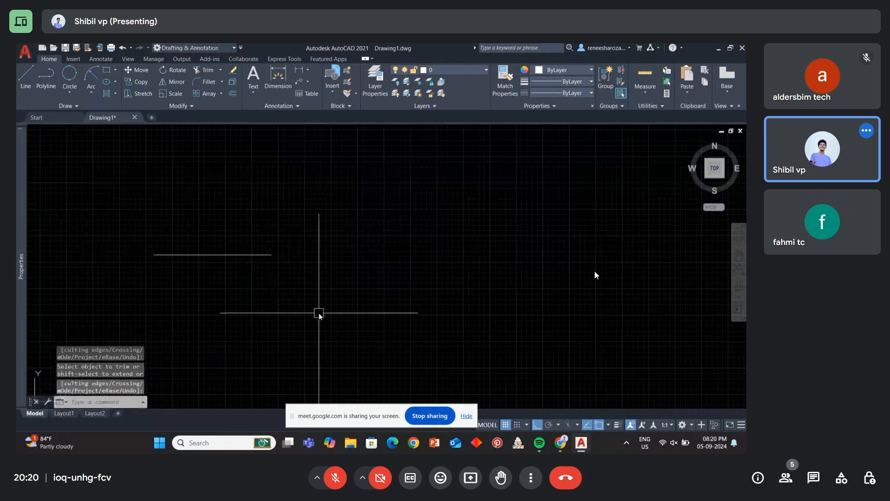
pyautogui.write('l')
pyautogui.press('Return')
pyautogui.click(294, 198)
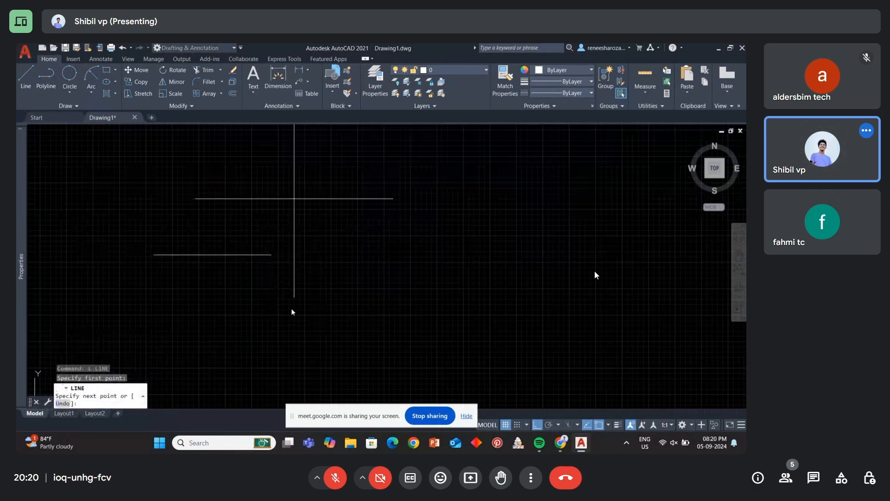
pyautogui.click(294, 347)
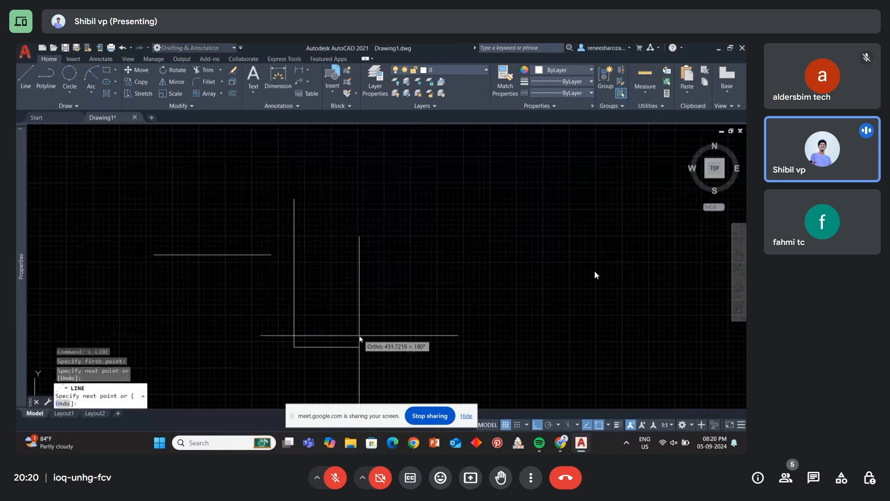
pyautogui.press('Return')
# - Draw a second vertical line of similar length to the right of the first, ending level with its lower end
pyautogui.write('l')
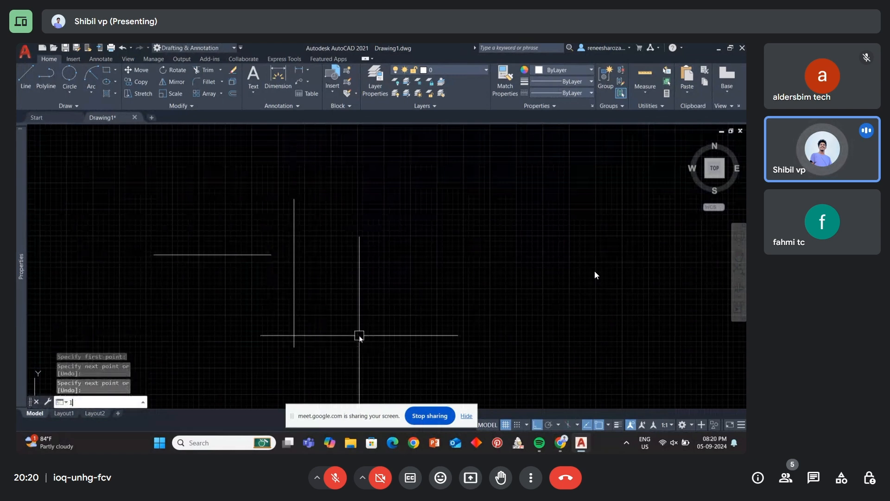
pyautogui.press('Return')
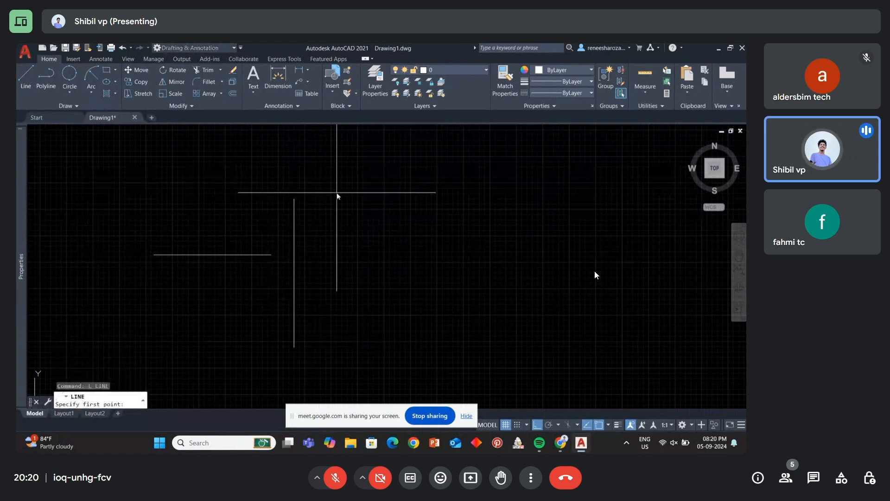
pyautogui.click(337, 192)
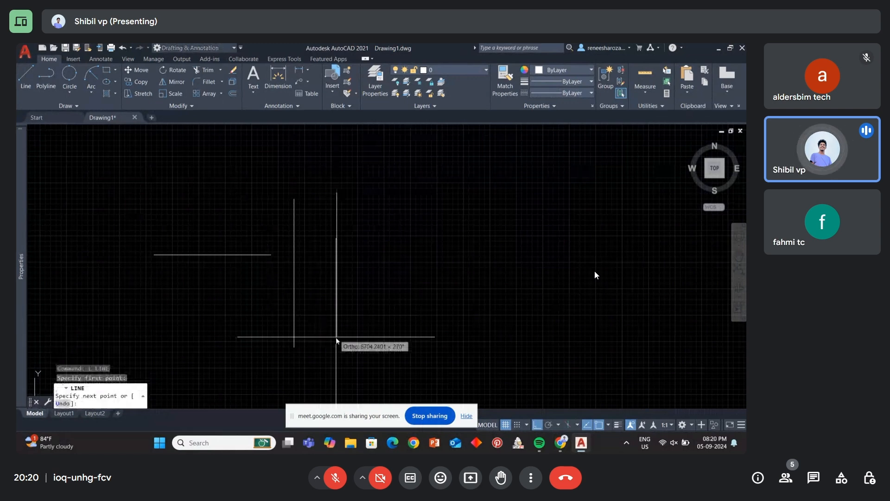
pyautogui.click(336, 337)
pyautogui.press('Return')
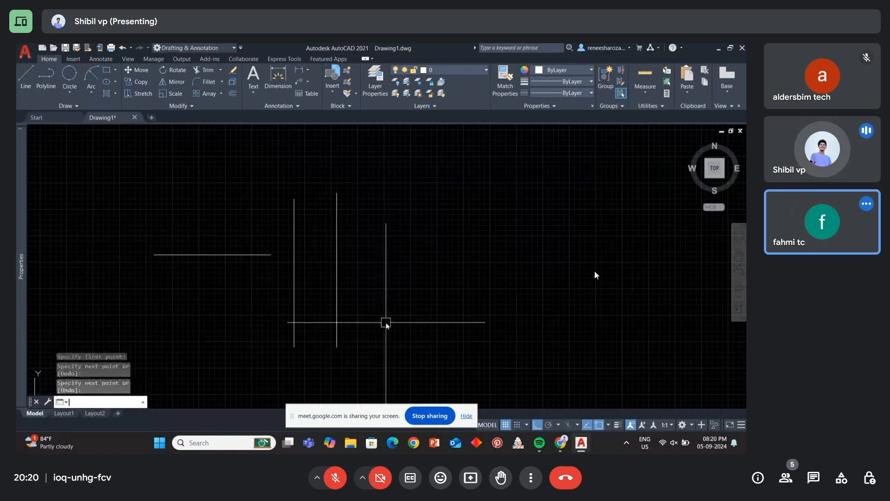
# - Stretch the right end of the horizontal line so that it crosses both vertical lines
pyautogui.click(265, 254)
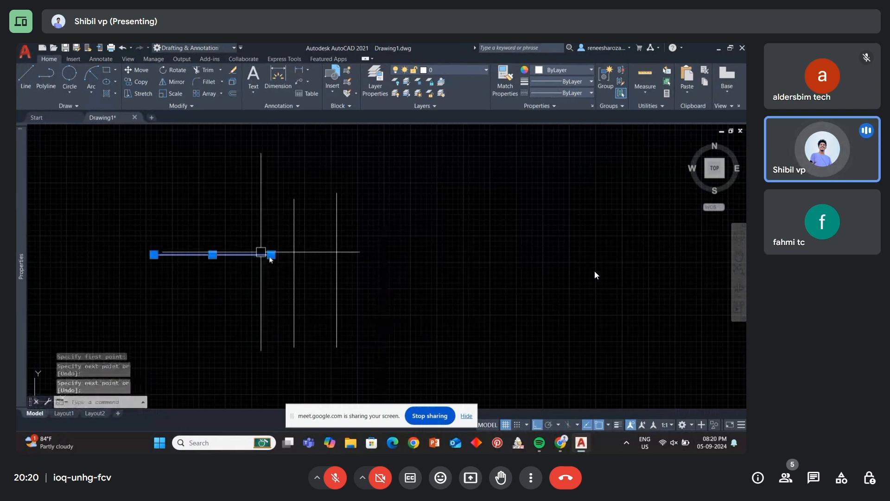
pyautogui.click(408, 266)
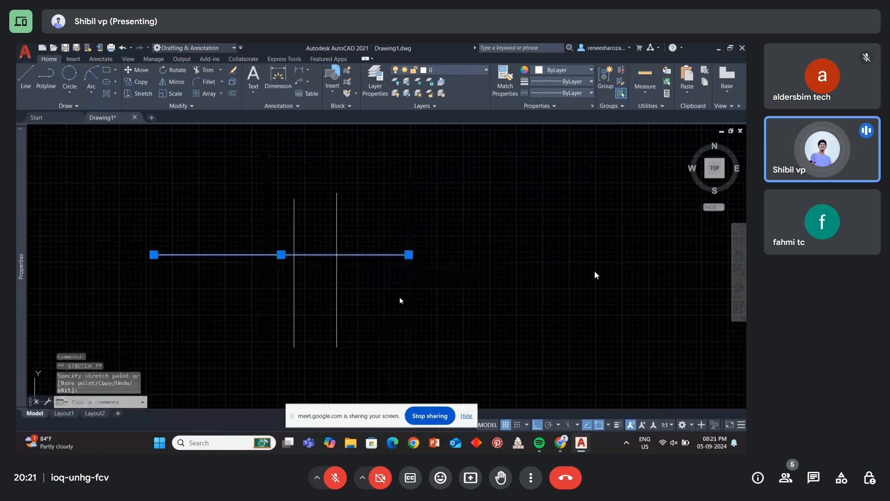
pyautogui.press('Escape')
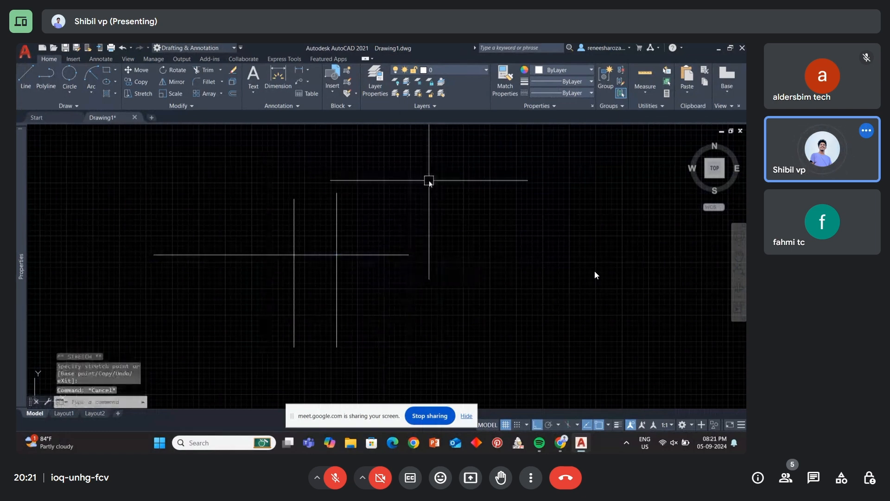
pyautogui.moveTo(429, 180); pyautogui.dragTo(434, 189, button='middle')
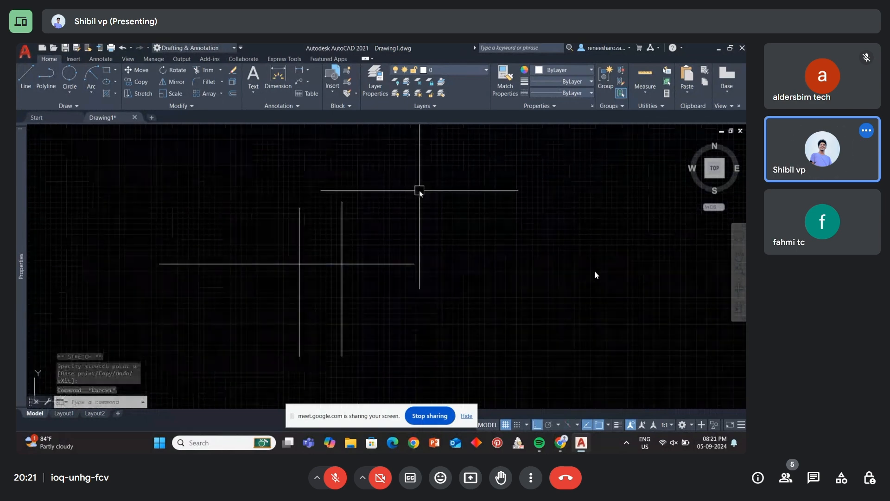
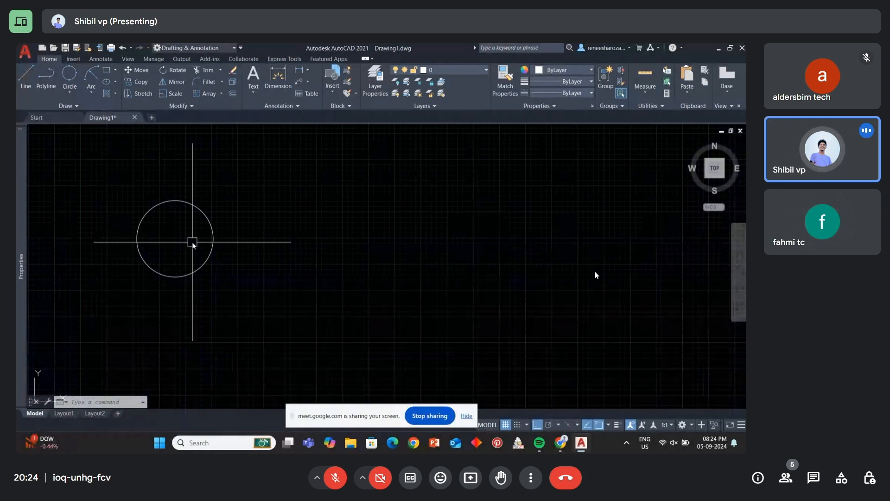
# - Set the number of items for the circle's copy array to 10
pyautogui.moveTo(192, 242); pyautogui.dragTo(234, 313, button='middle')
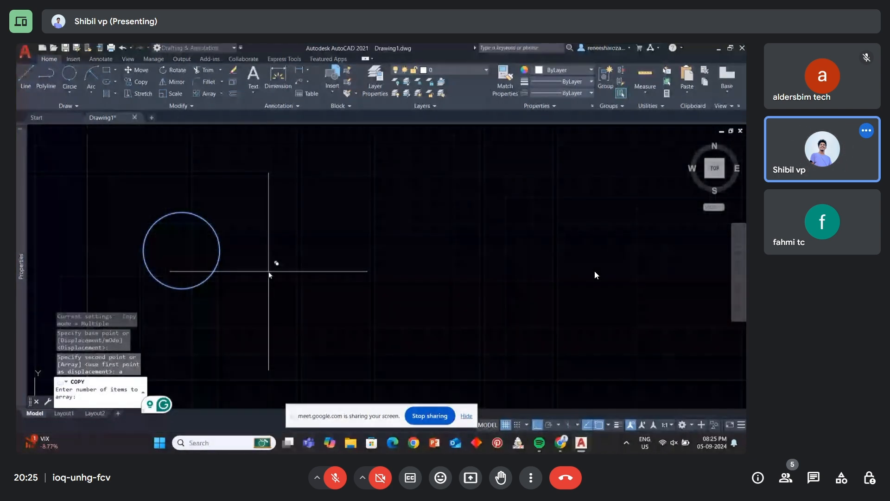
pyautogui.write('10')
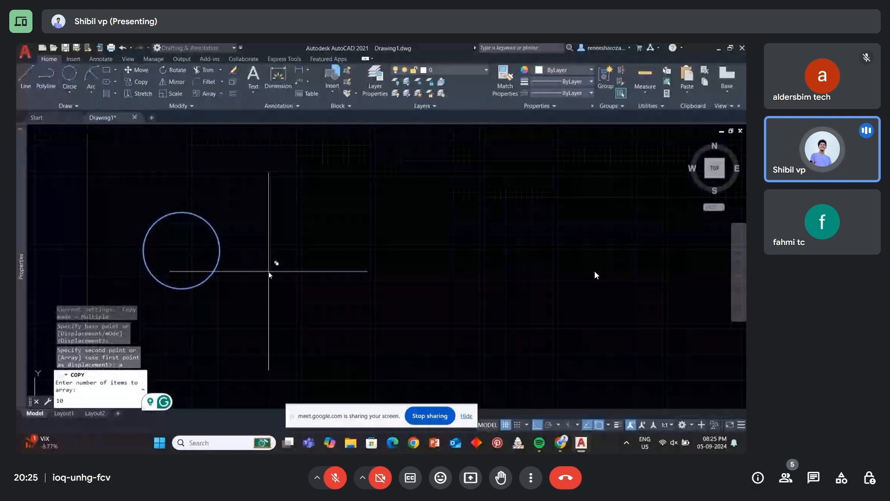
pyautogui.press('Return')
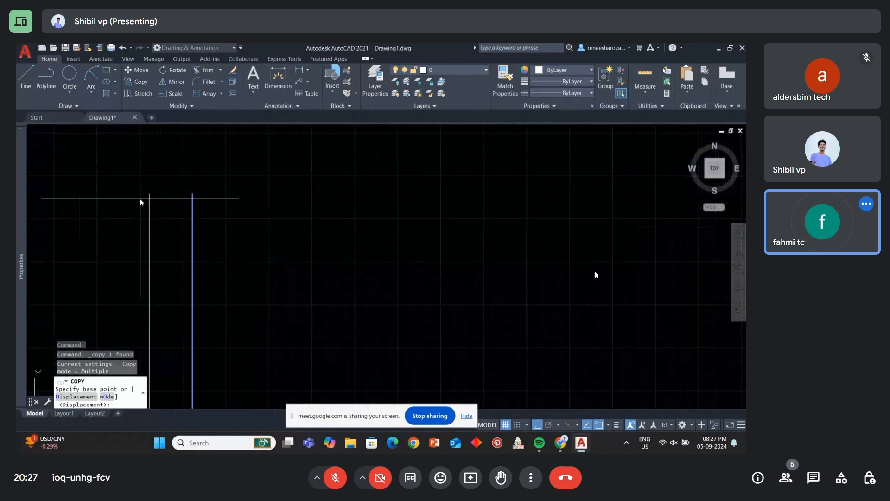
# - Copy the selected vertical line as an array of 20 items, spaced by its gap from the line on its left
pyautogui.click(149, 193)
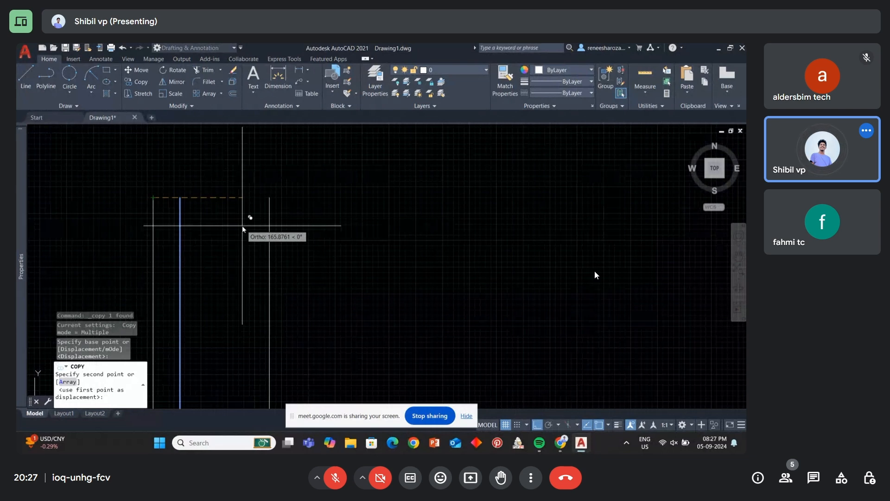
pyautogui.write('a')
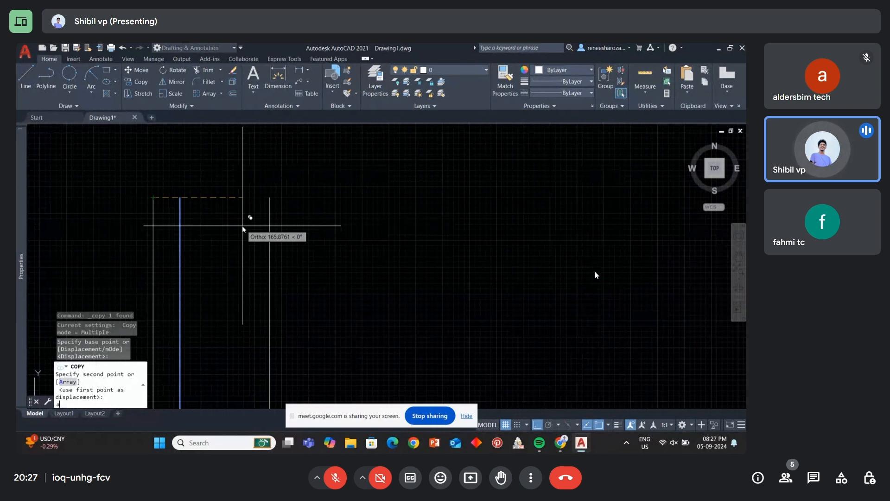
pyautogui.press('Return')
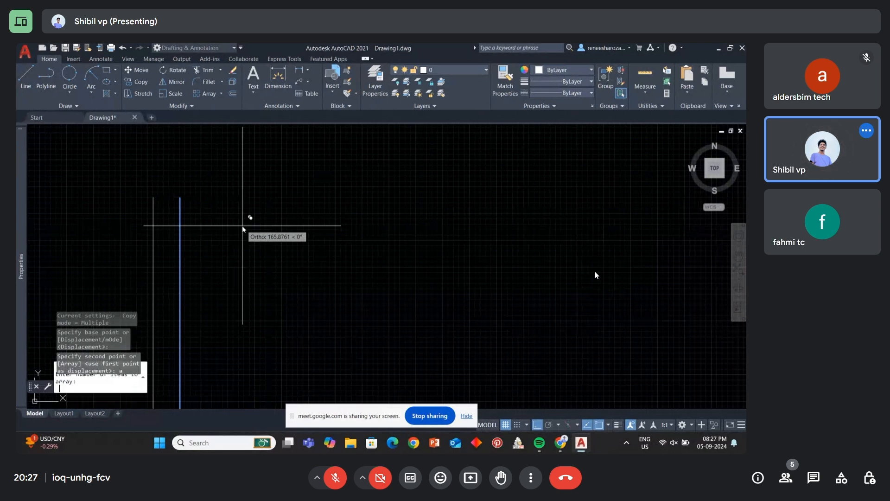
pyautogui.write('20')
pyautogui.press('Return')
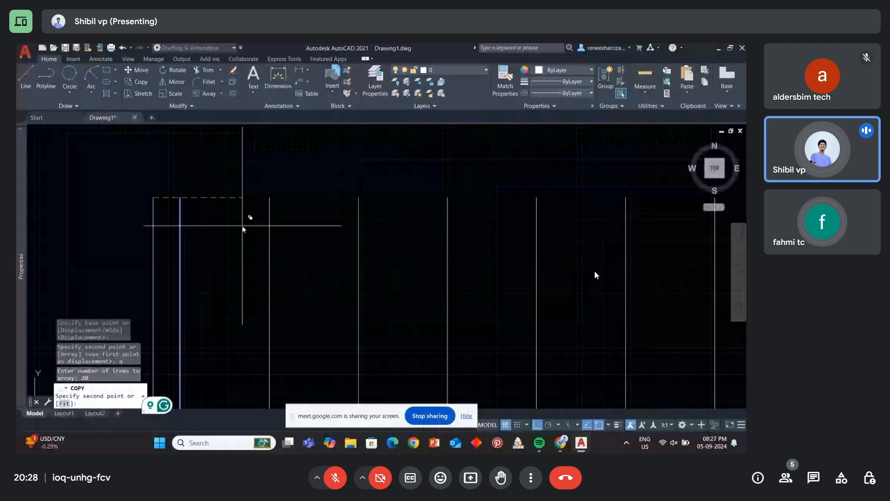
pyautogui.scroll(-2, 241, 228)
pyautogui.scroll(-1, 235, 225)
pyautogui.scroll(2, 248, 223)
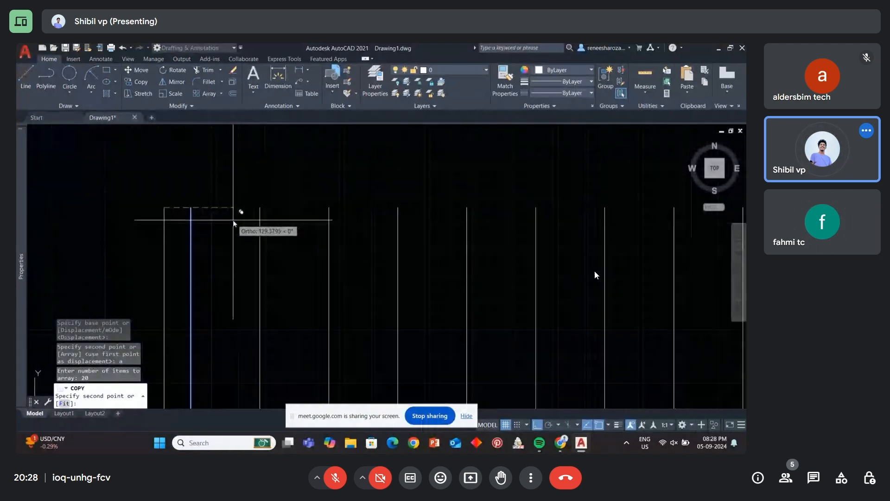
pyautogui.scroll(2, 221, 214)
pyautogui.moveTo(201, 210); pyautogui.dragTo(230, 213, button='middle')
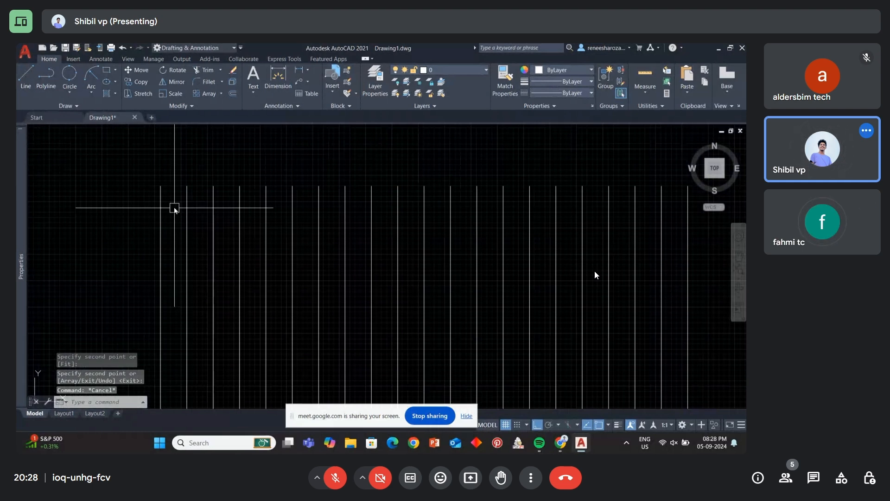
pyautogui.click(676, 270)
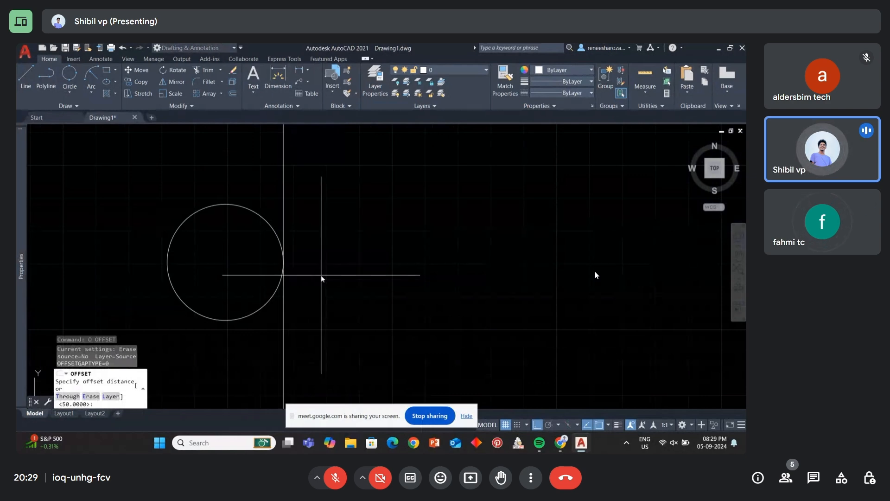
# - Offset the vertical line touching the circle by 50 units to the right
pyautogui.write('5')
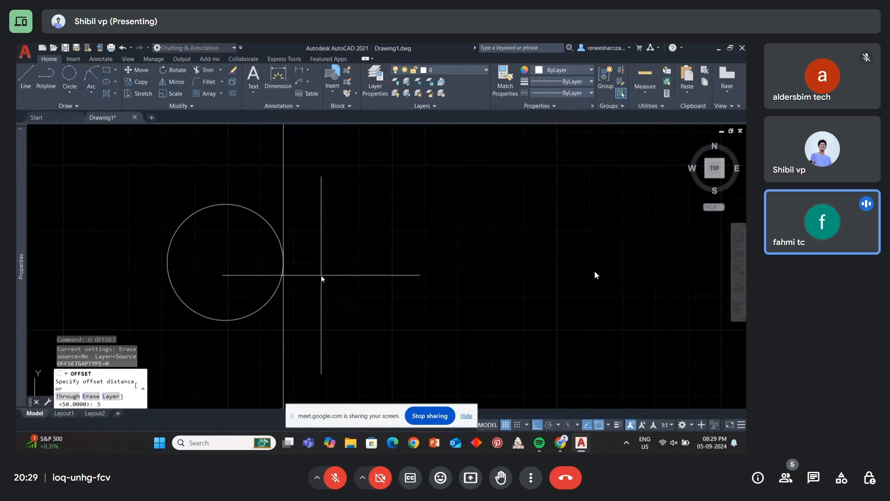
pyautogui.write('0')
pyautogui.press('Return')
pyautogui.click(284, 200)
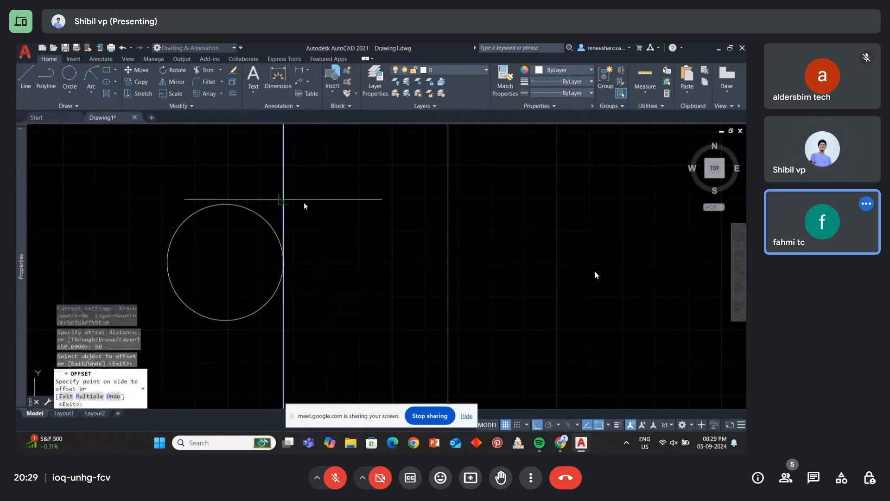
pyautogui.click(304, 202)
pyautogui.press('Return')
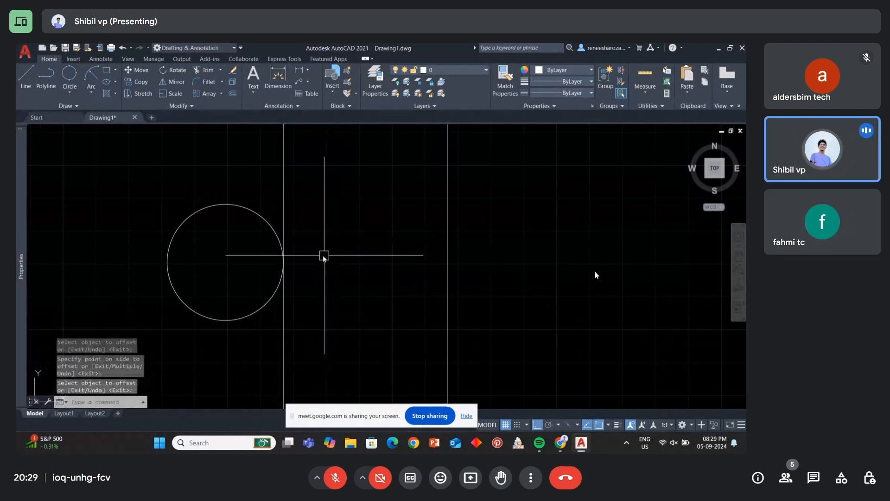
pyautogui.moveTo(321, 256); pyautogui.dragTo(305, 261, button='middle')
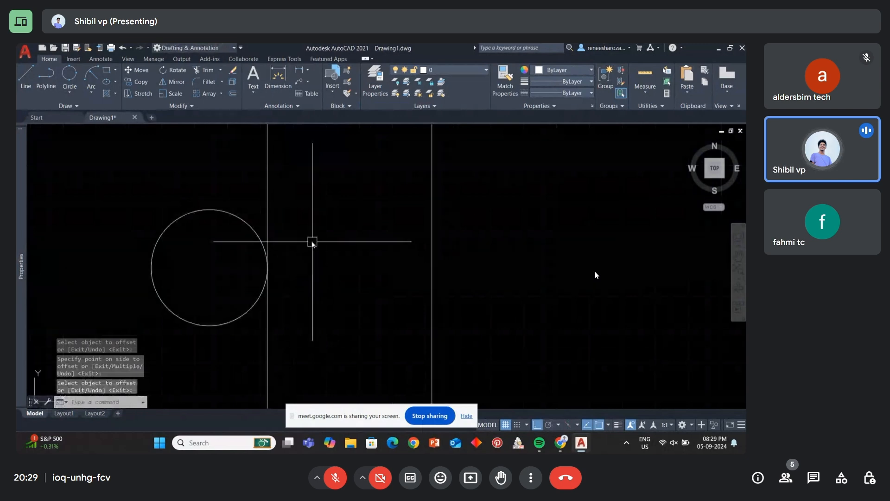
pyautogui.press('Return')
pyautogui.click(267, 201)
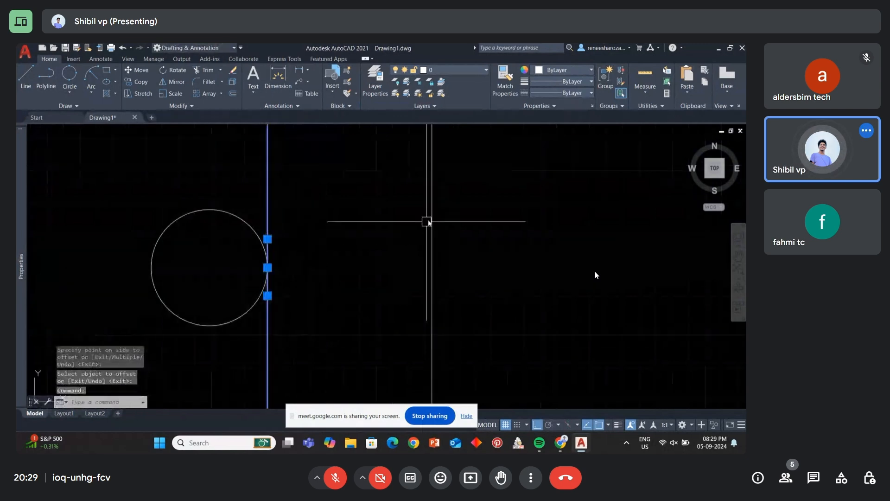
pyautogui.click(428, 222)
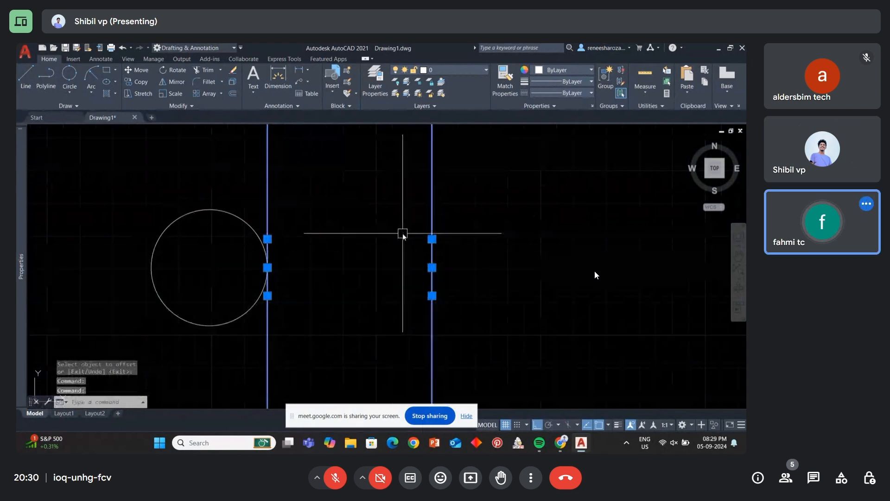
pyautogui.press('Escape')
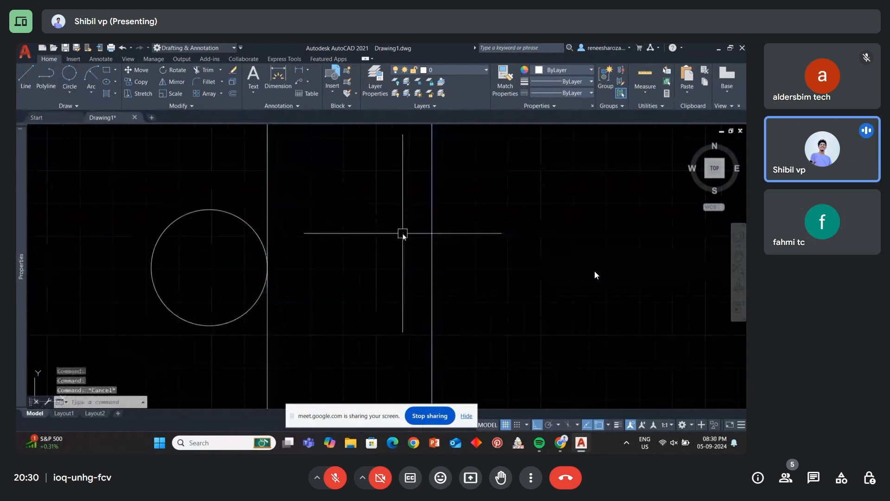
# - Try to copy the circle to the right, using the point where it touches the vertical line as base point
pyautogui.click(248, 218)
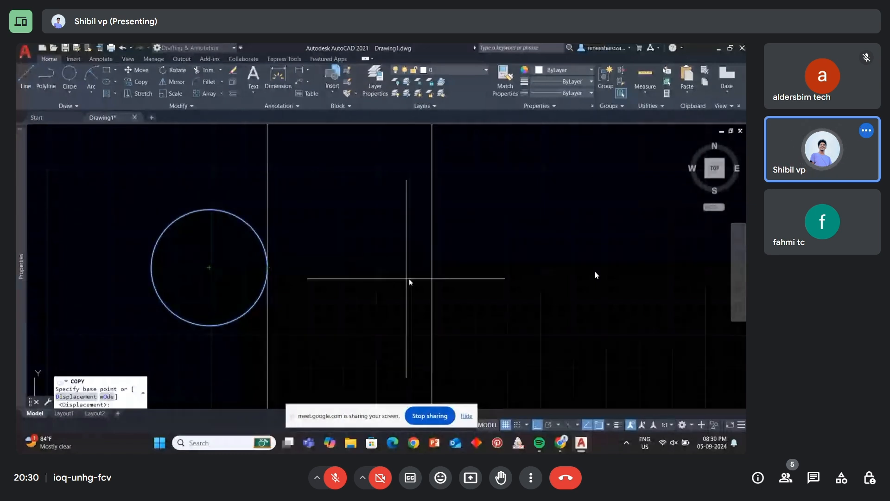
pyautogui.click(262, 267)
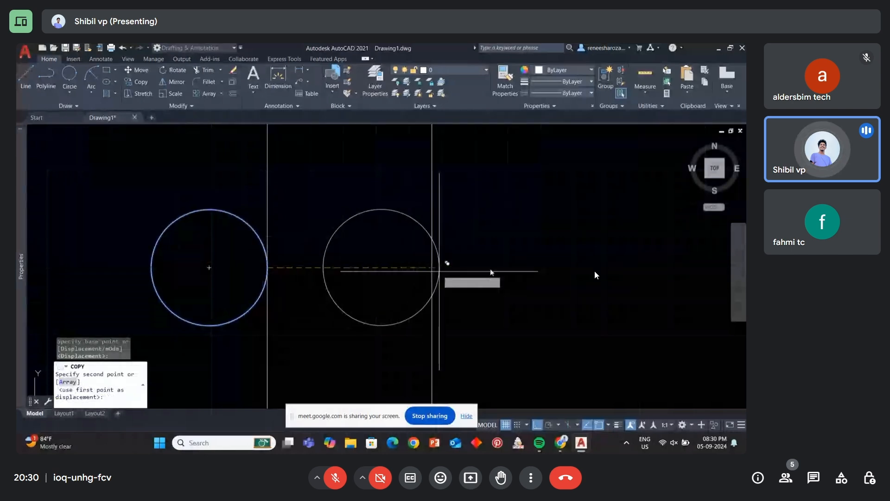
pyautogui.press('Escape')
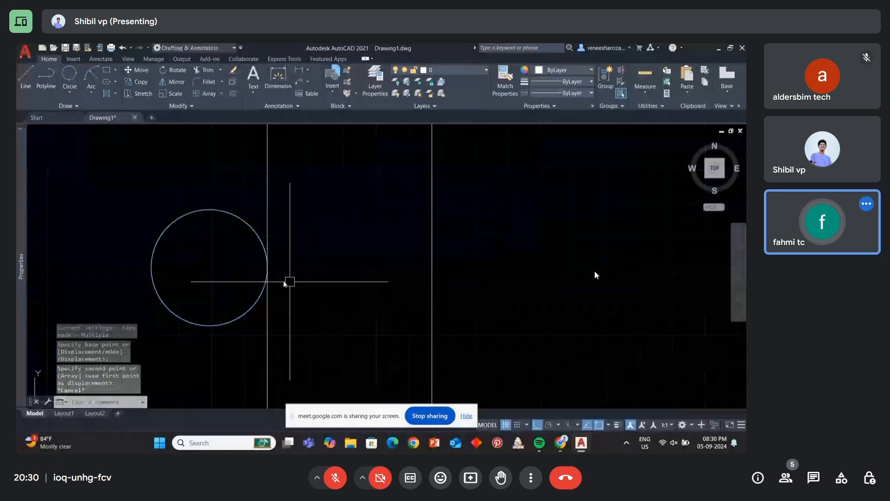
pyautogui.click(225, 255)
pyautogui.click(171, 196)
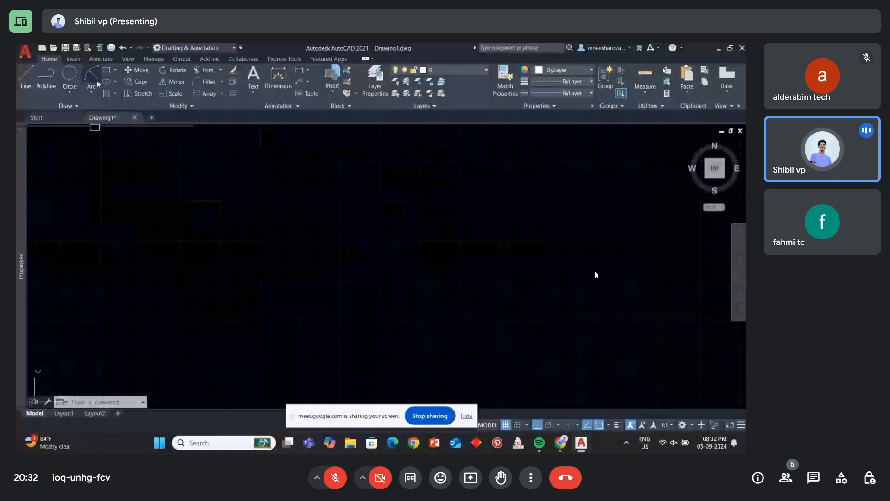
# - Switch to Google Meet and change the meeting layout to Spotlight
pyautogui.click(531, 478)
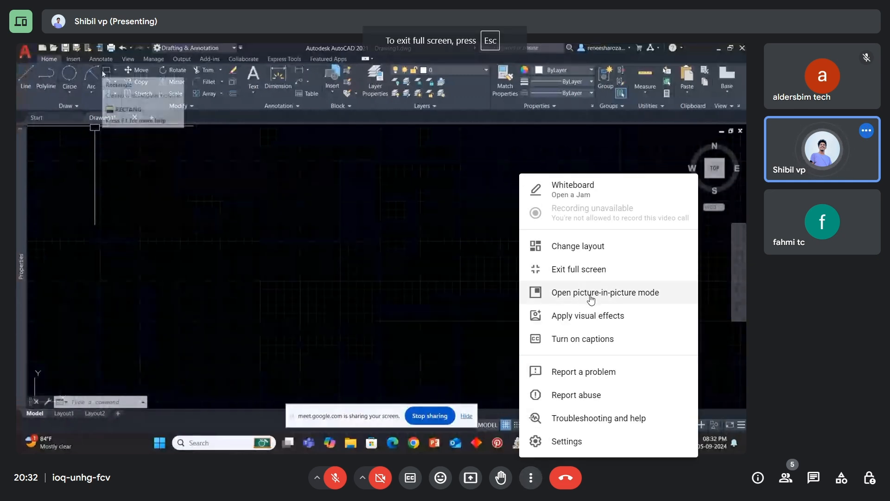
pyautogui.click(588, 245)
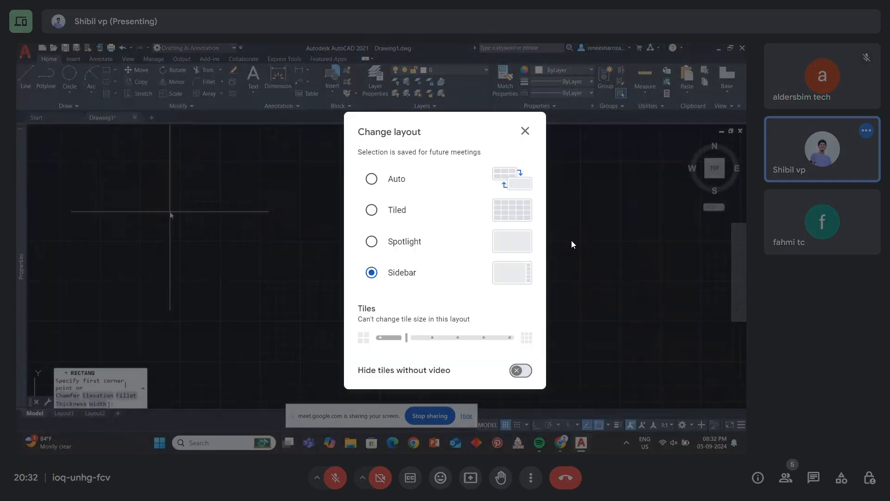
pyautogui.click(408, 185)
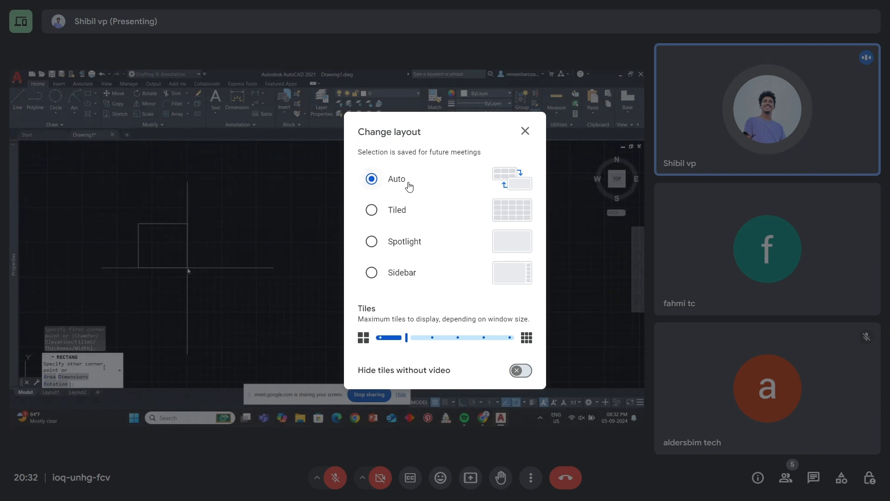
pyautogui.click(387, 213)
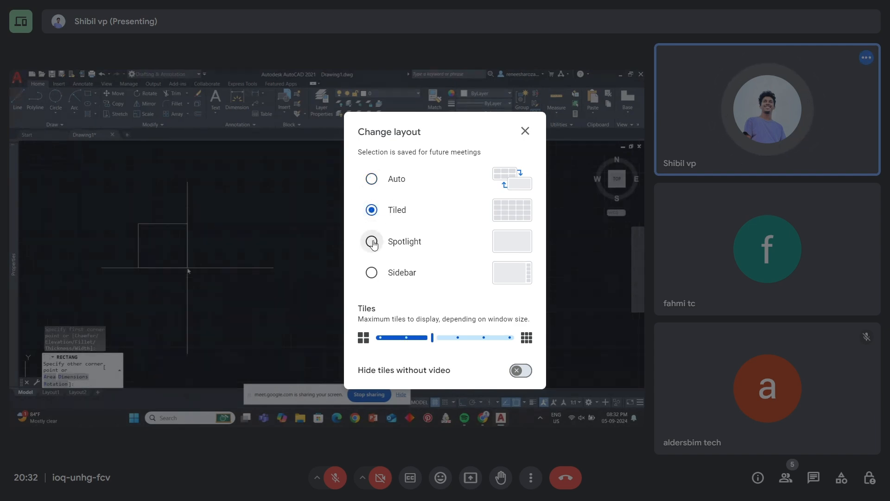
pyautogui.click(373, 242)
pyautogui.click(306, 240)
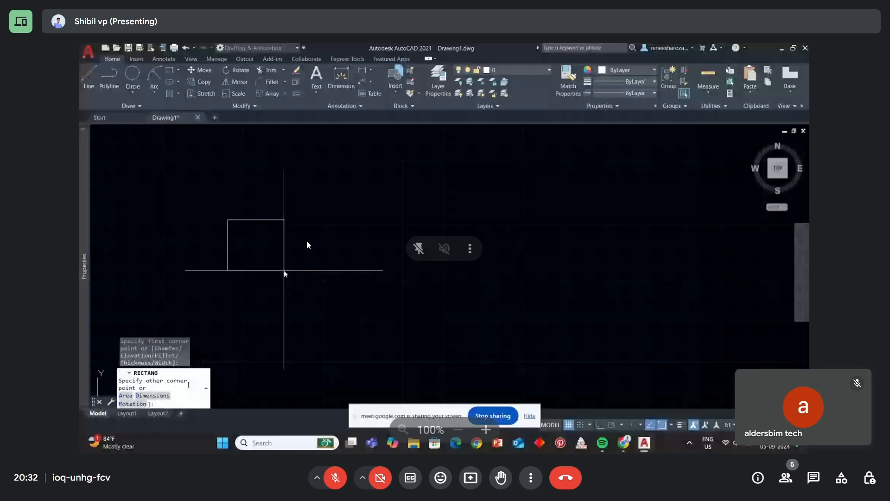